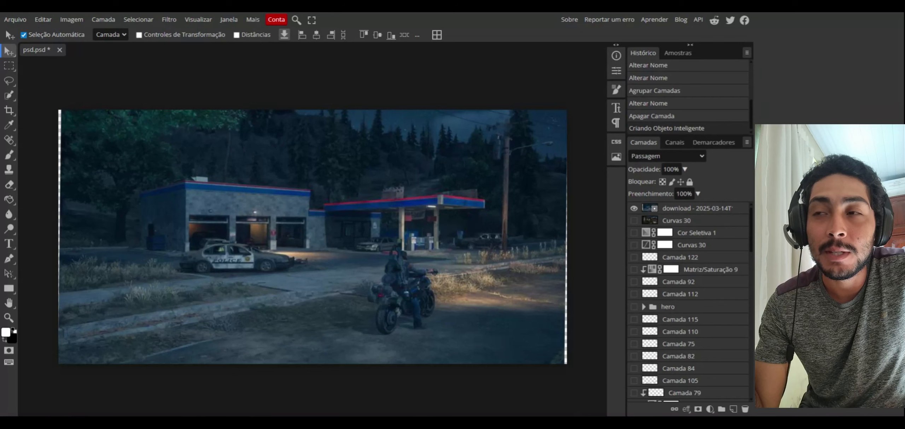
Compare the download reference image with the finished Curvas 30 composite by toggling their visibility, leaving both hidden.
left_click(634, 208)
left_click(633, 221)
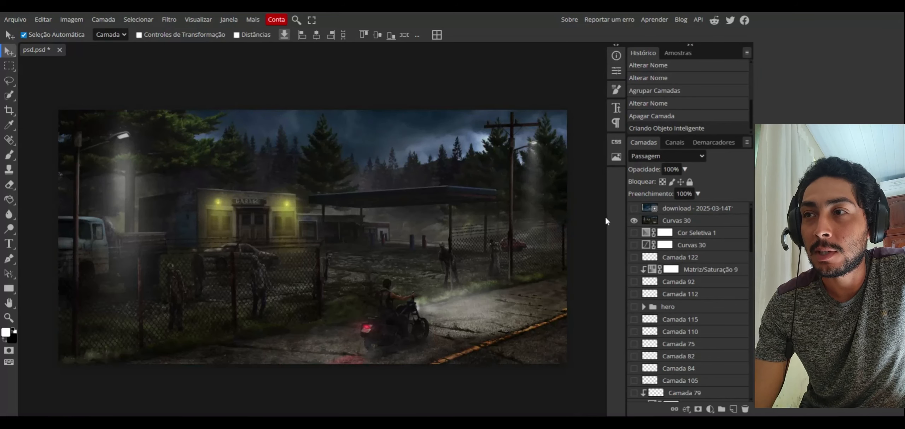
left_click(634, 210)
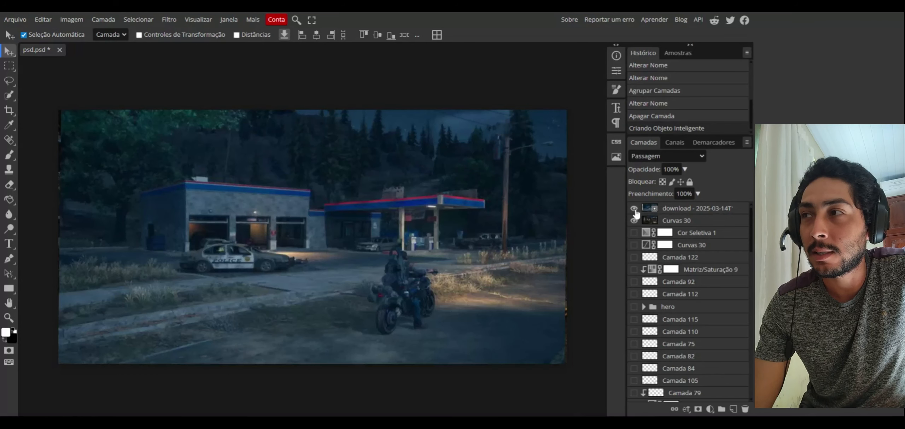
left_click(635, 209)
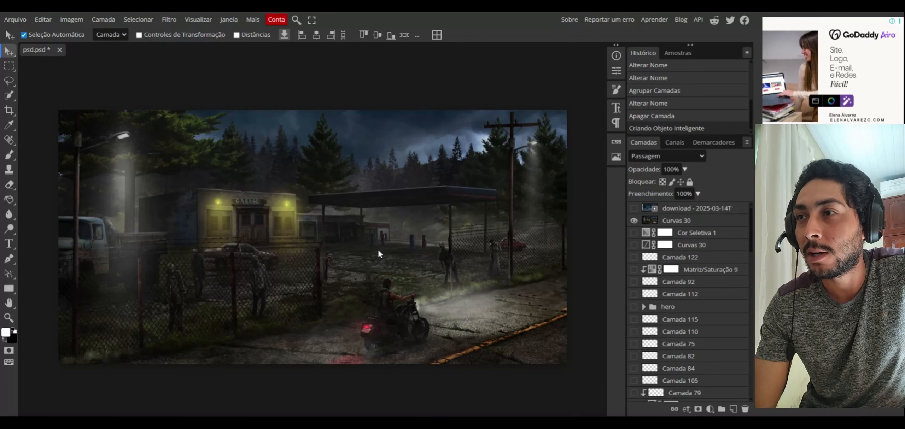
left_click(634, 220)
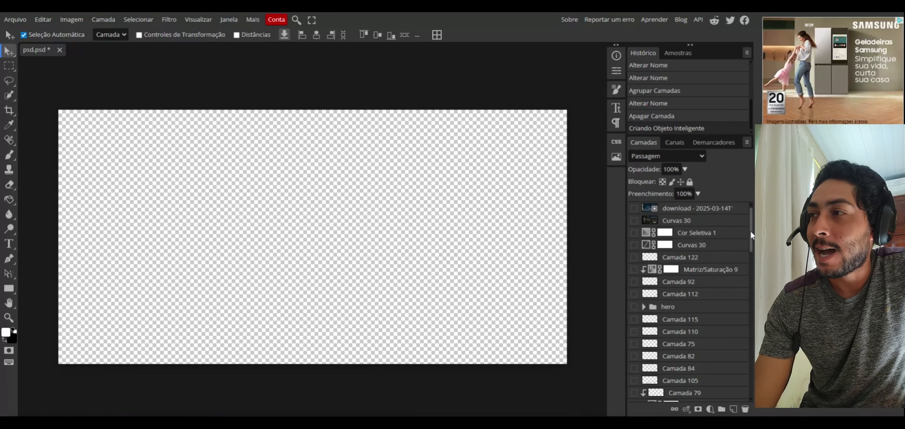
Collapse the posto group, review the layer stack down to ceu, and briefly view the finished Curvas 30 composite again.
left_click_drag(750, 231, 747, 318)
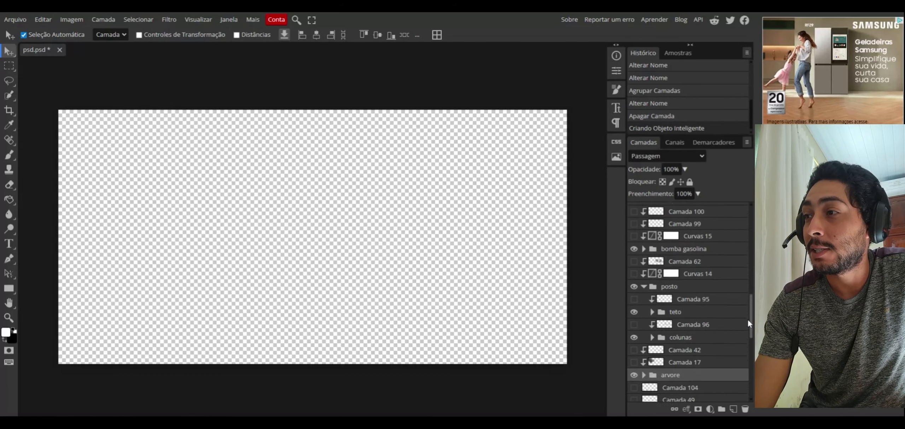
left_click(645, 282)
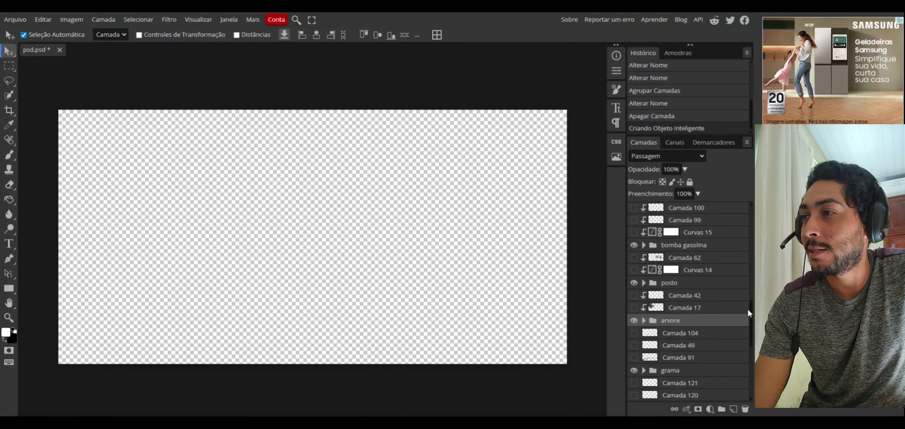
left_click_drag(748, 314, 743, 381)
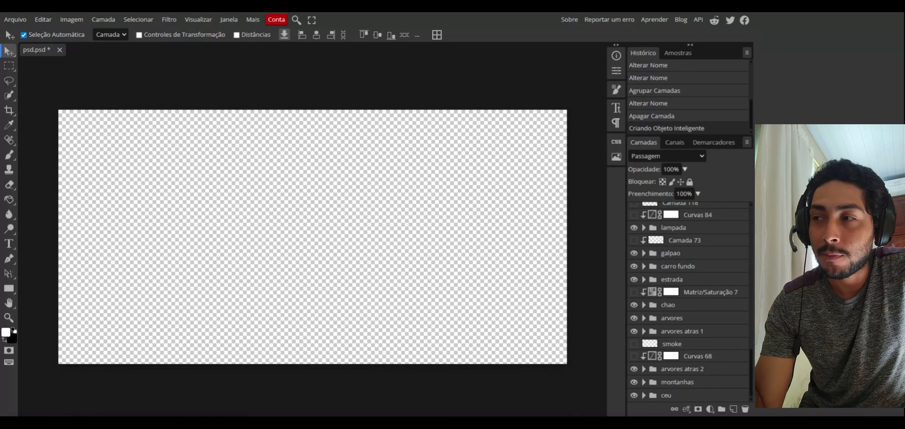
mouse_move(751, 363)
left_mouse_down()
mouse_move(752, 329)
mouse_move(752, 364)
left_mouse_up()
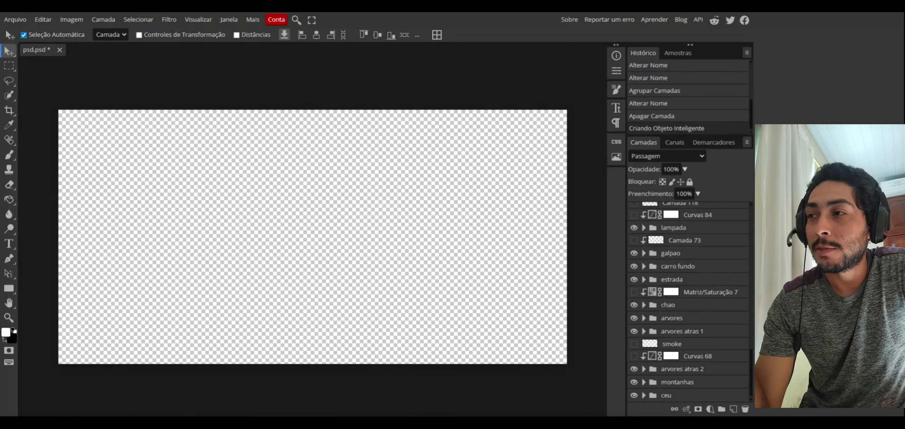
scroll(671, 300, "up", 15)
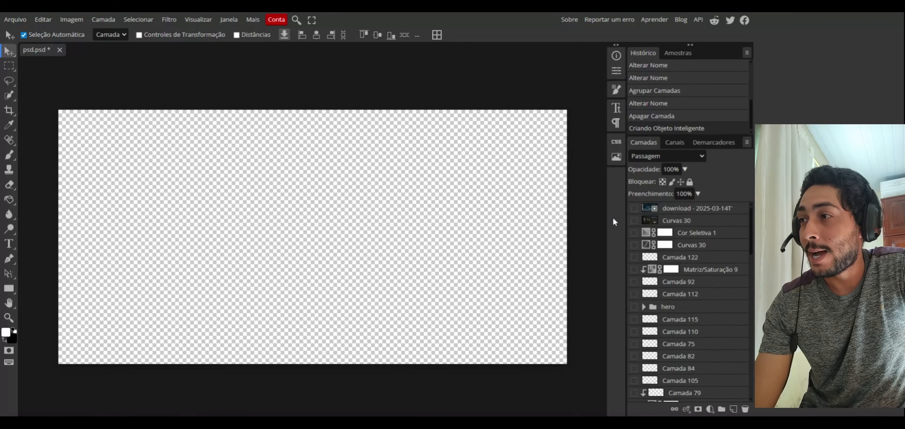
left_click(633, 221)
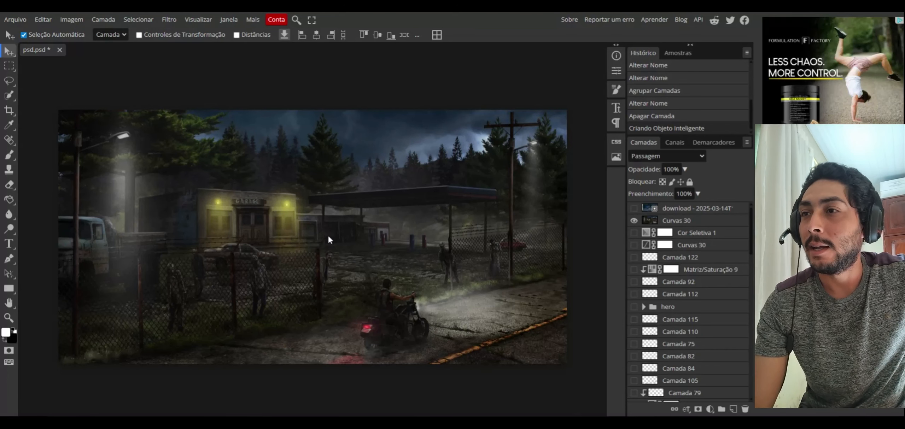
left_click(633, 221)
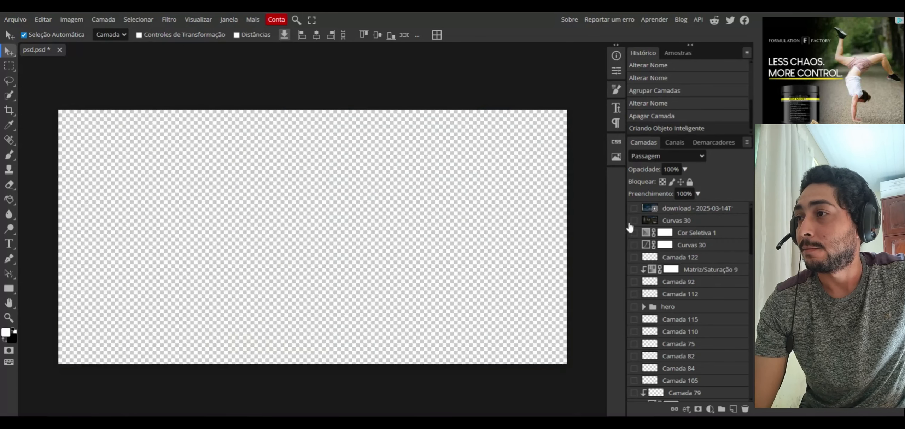
Show both clouds-5690135_1 layers inside the nested ceu group, and collapse the ceu groups.
left_click_drag(750, 226, 751, 369)
left_click(643, 395)
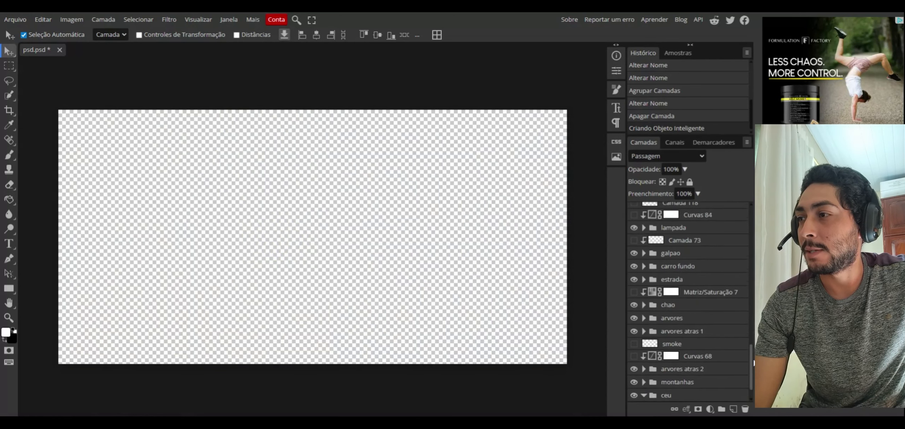
left_click_drag(751, 367, 750, 372)
left_click(651, 396)
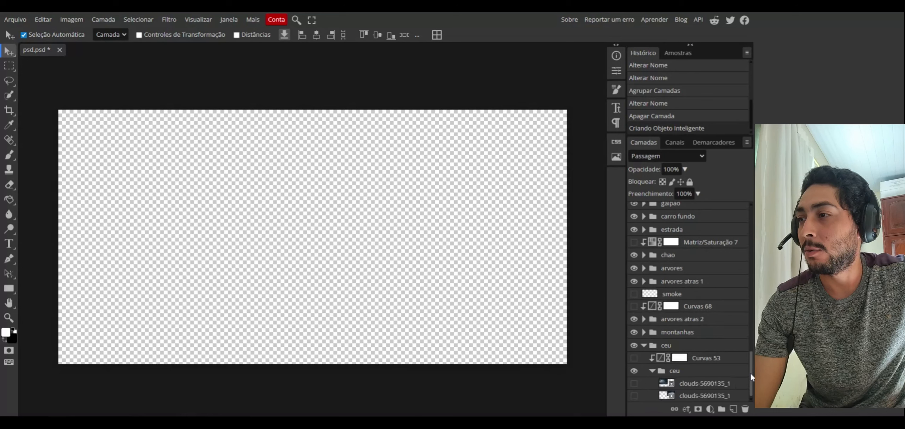
left_click(634, 384)
left_click(633, 395)
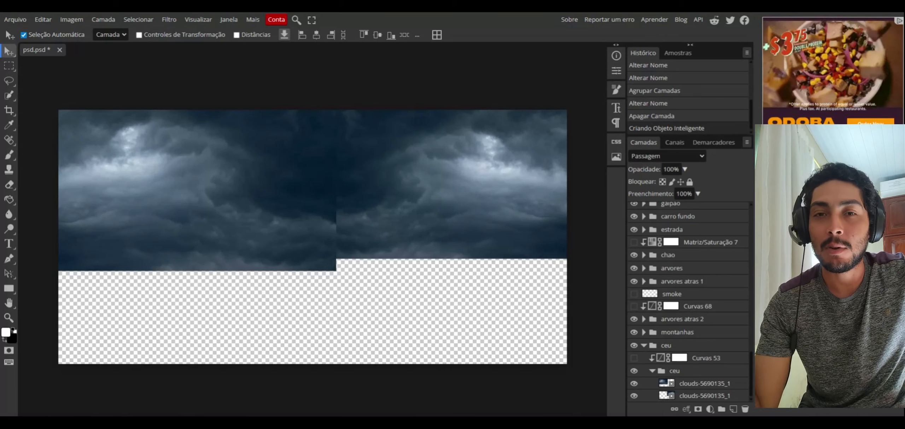
left_click(652, 371)
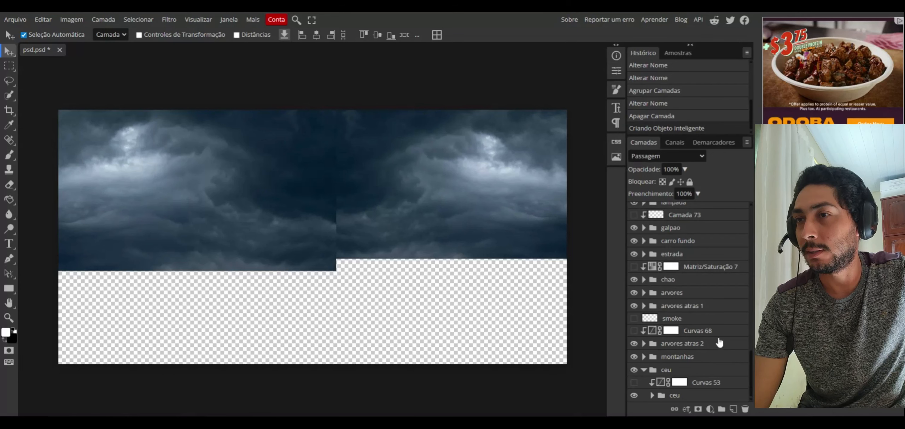
left_click(643, 370)
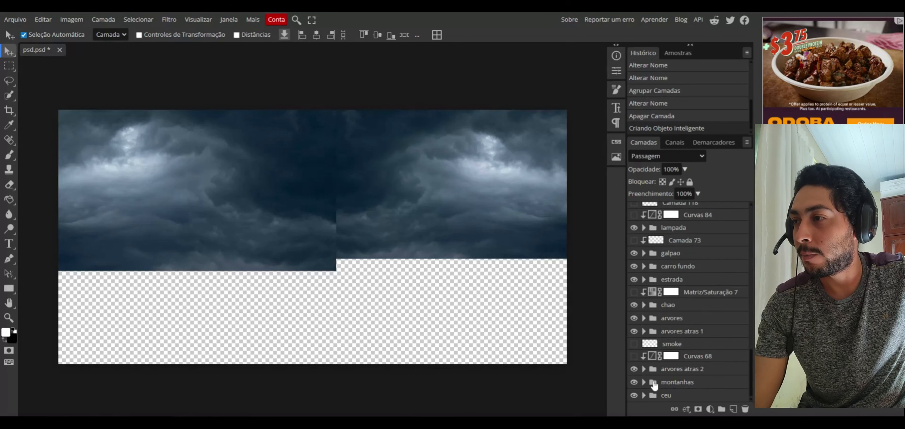
Expand the montanhas group and its nested montanha group, and show both masked mountain photo layers.
left_click(644, 383)
scroll(746, 354, "down", 3)
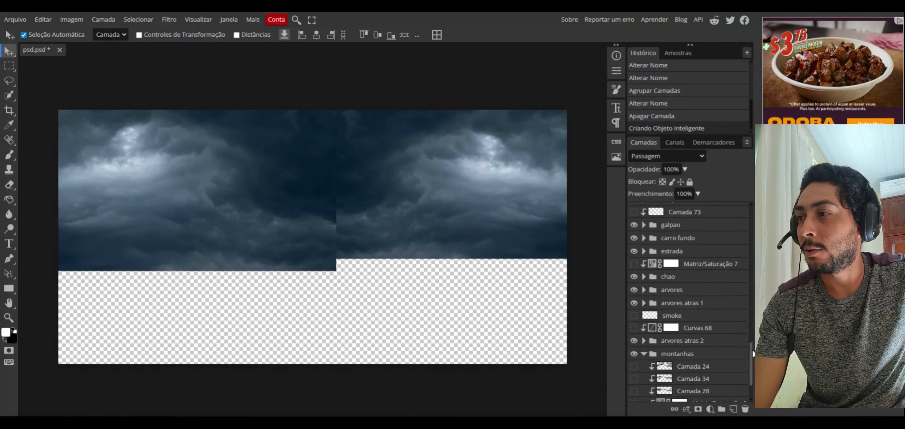
left_click(652, 382)
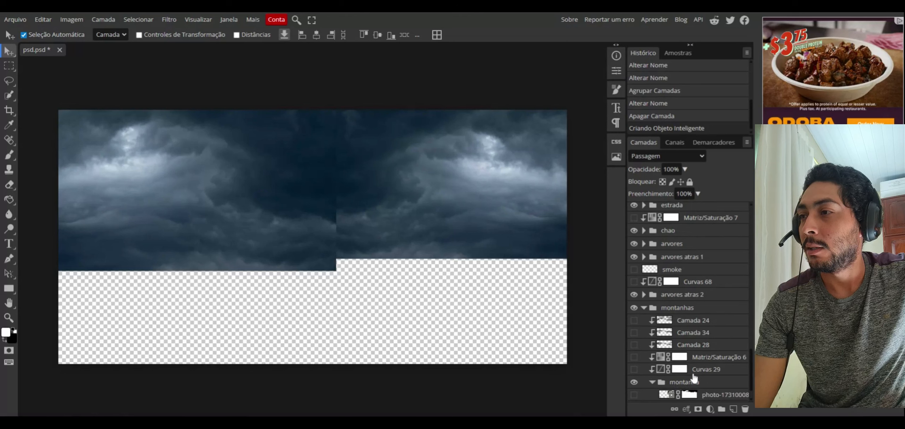
scroll(752, 359, "down", 1)
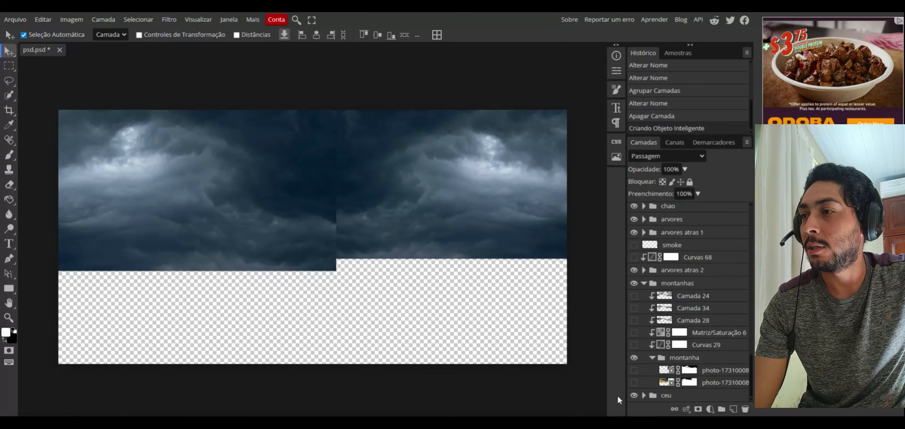
left_click(633, 383)
left_click(634, 370)
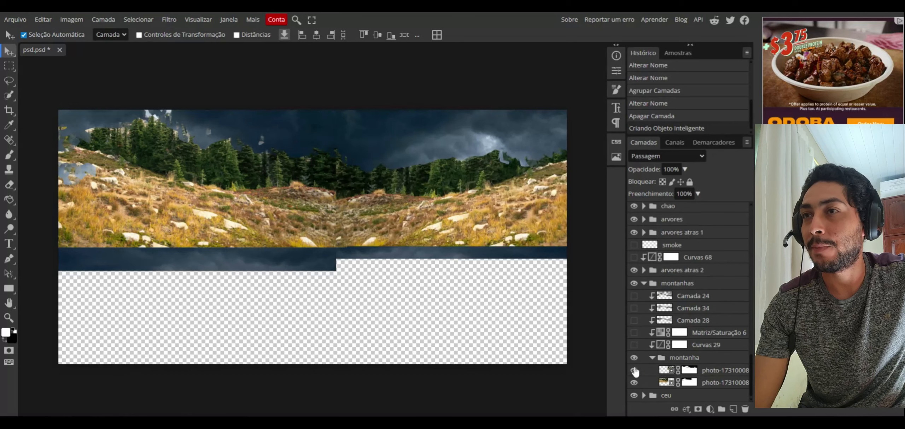
Try deleting the upper mountain photo's raster mask and moving the unmasked photo toward the canvas centre.
right_click(689, 370)
left_click(702, 388)
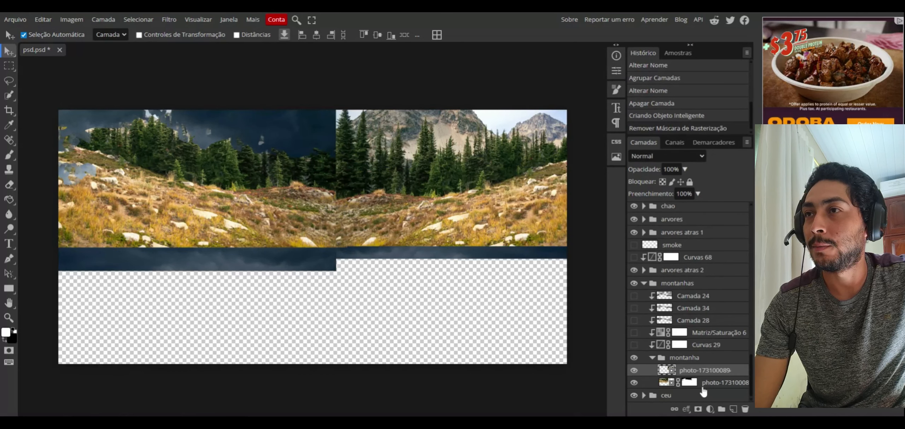
left_click_drag(490, 171, 353, 251)
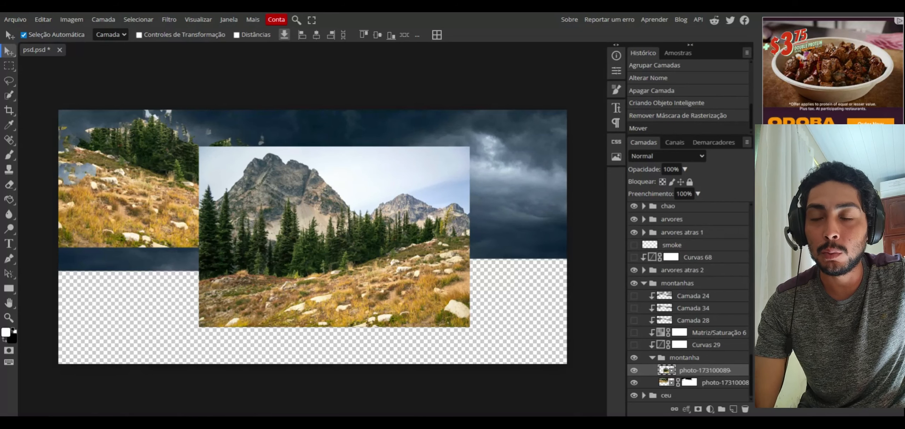
key("ctrl+z")
key("ctrl+z")
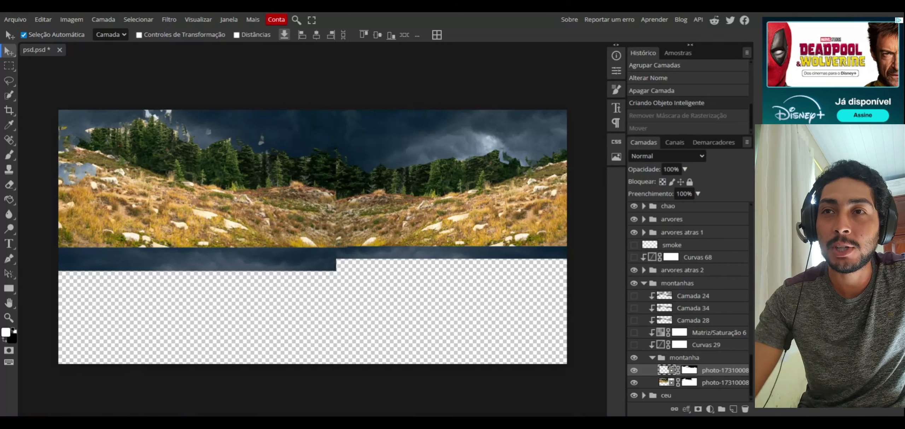
Try enlarging the upper mountain photo to 64.45% with Free Transform.
left_click(43, 20)
left_click(71, 247)
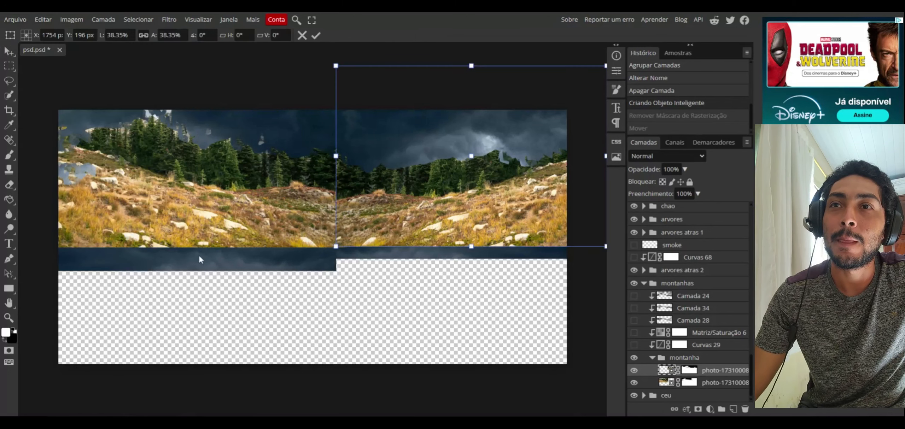
left_click_drag(472, 248, 481, 370)
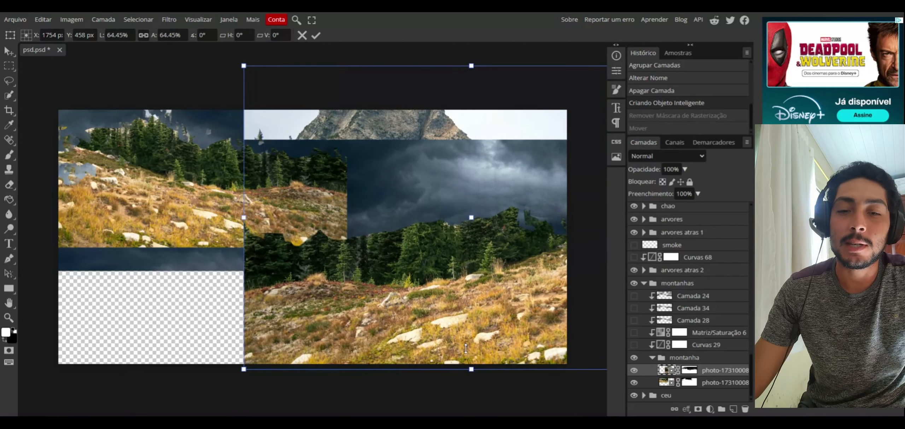
key("Return")
key("ctrl+z")
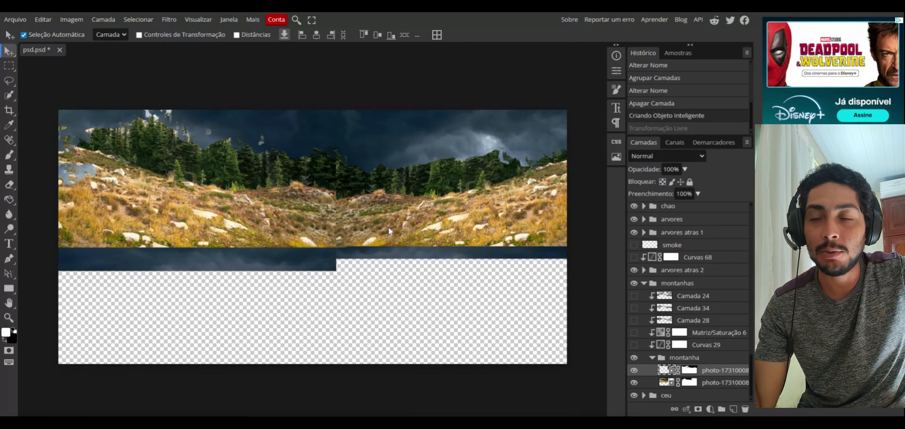
left_click(653, 357)
scroll(654, 364, "up", 6)
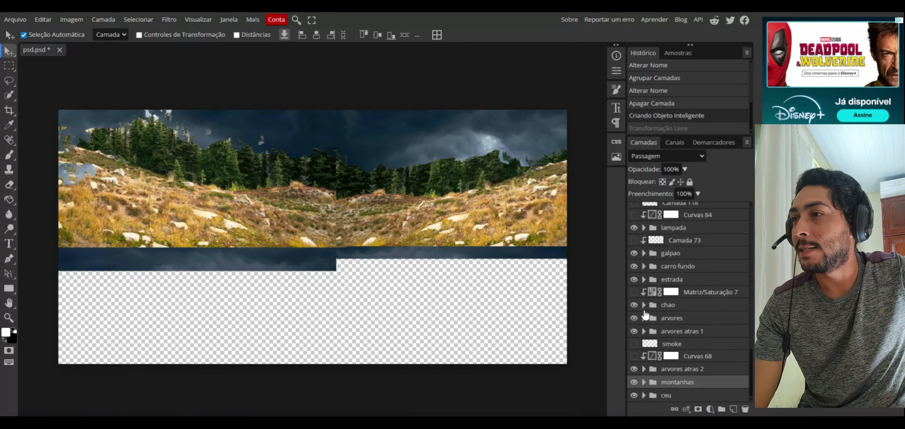
scroll(652, 339, "down", 5)
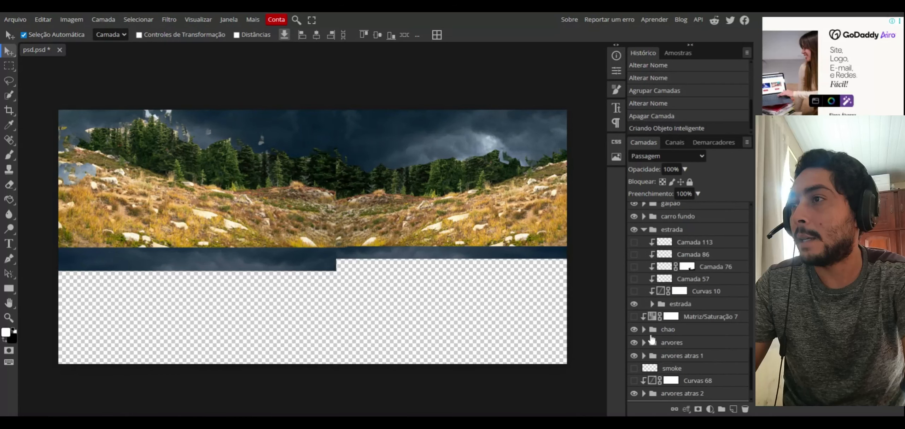
left_click(652, 304)
left_click(634, 353)
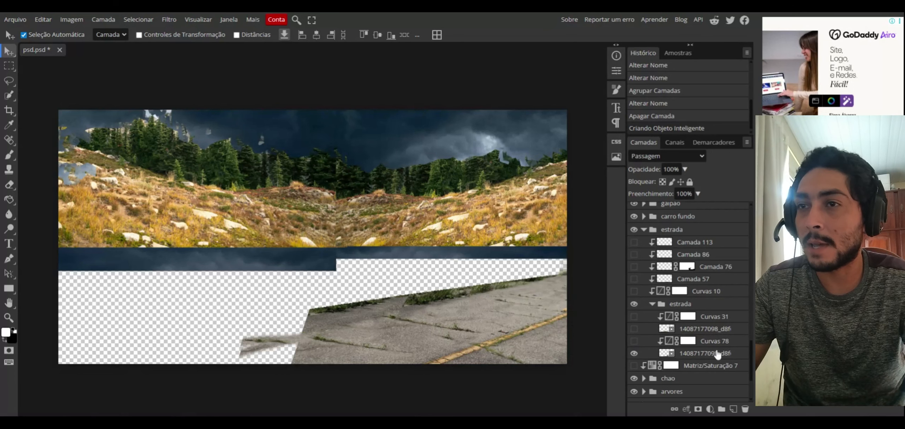
left_click(671, 353)
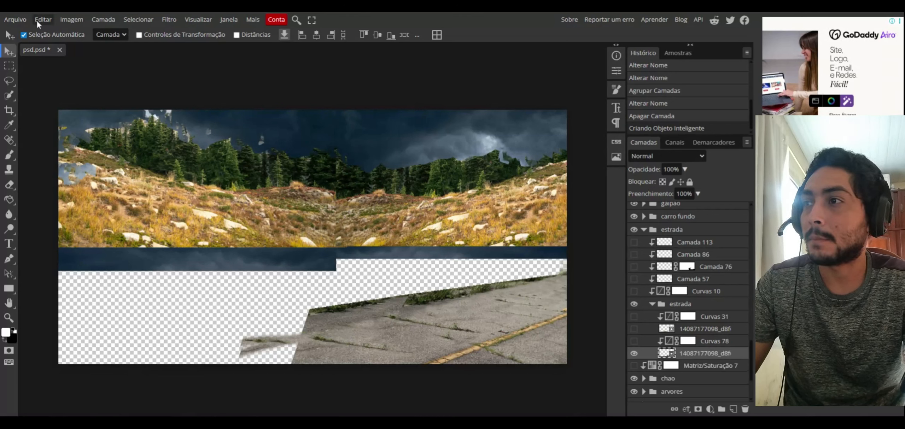
left_click(633, 329)
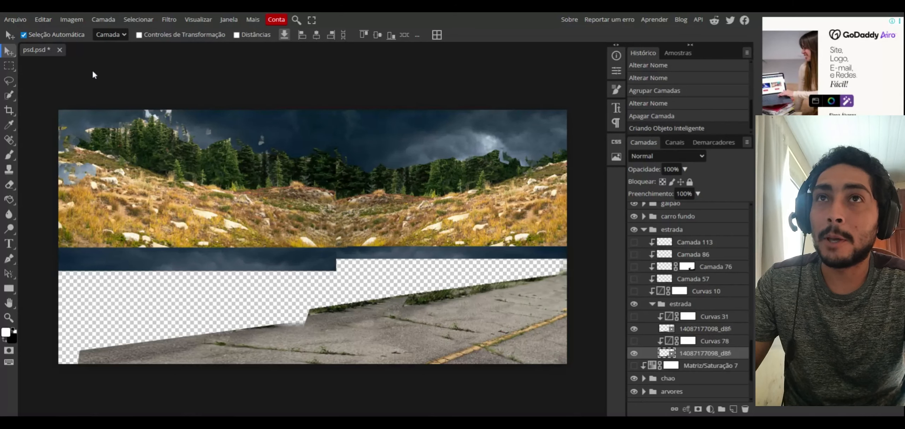
Try adjusting the lower road layer with Free Transform.
left_click(43, 19)
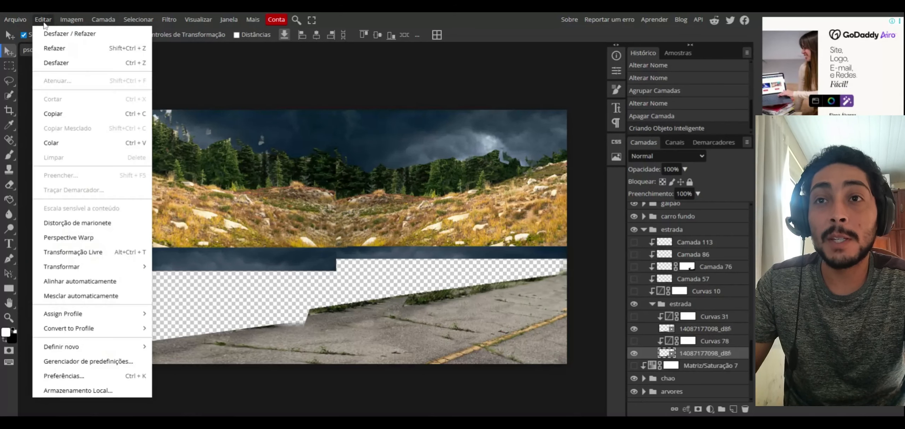
left_click(84, 249)
left_click_drag(553, 357, 451, 364)
key("Escape")
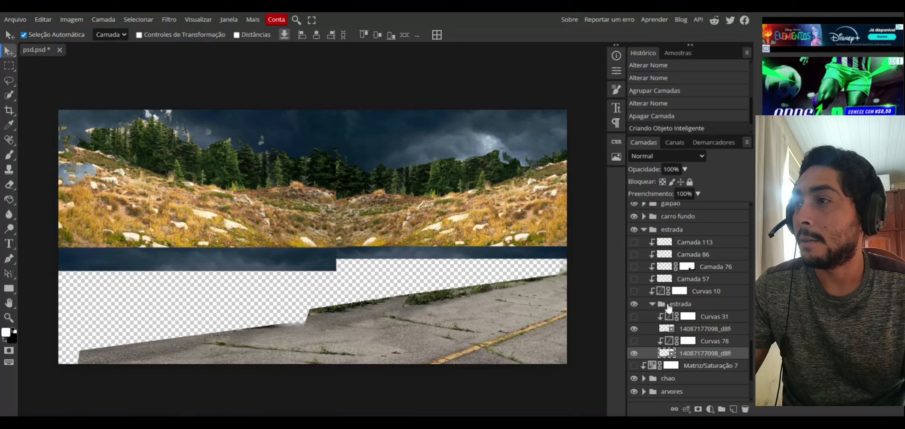
Collapse the nested estrada group, then show and select the Picher, Oklahoma building layer inside galpao's terceiro galpao subgroup.
left_click(652, 304)
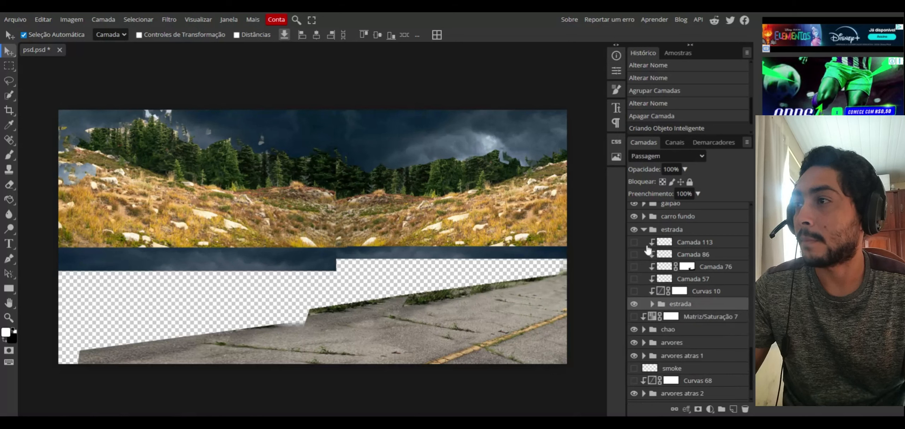
scroll(746, 357, "up", 3)
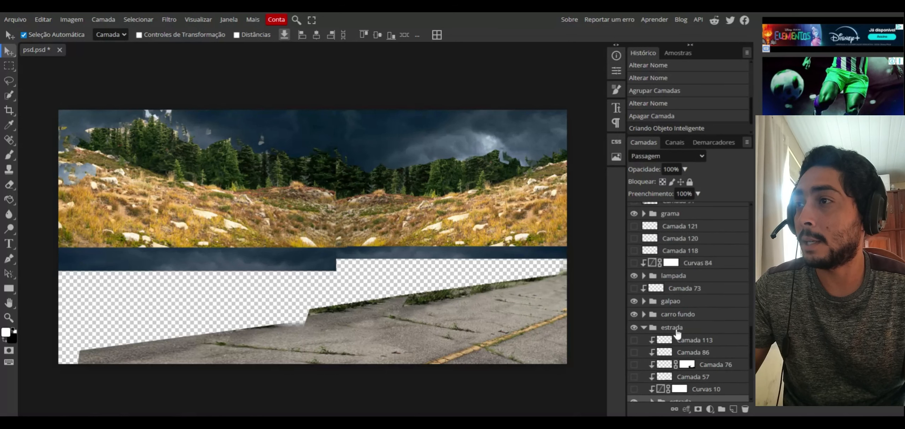
left_click(643, 301)
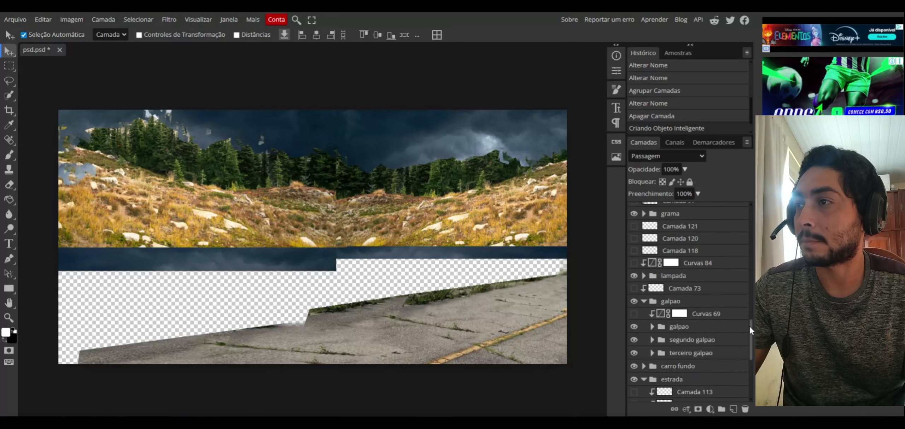
scroll(749, 324, "down", 1)
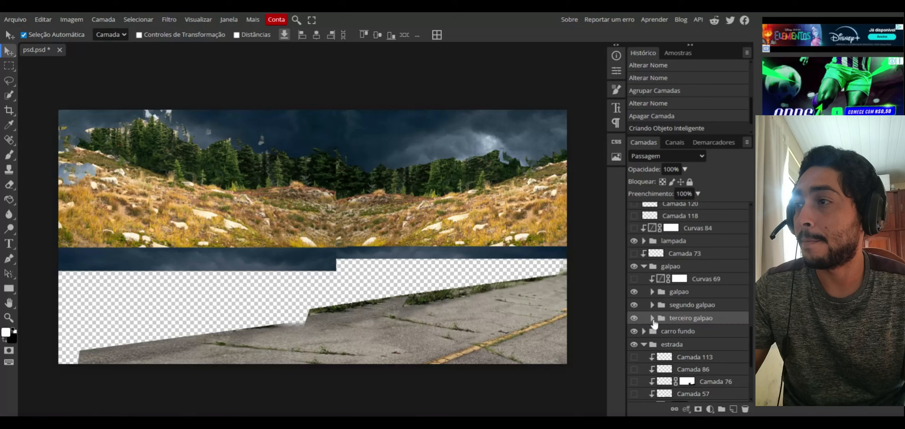
left_click(652, 318)
scroll(749, 329, "down", 2)
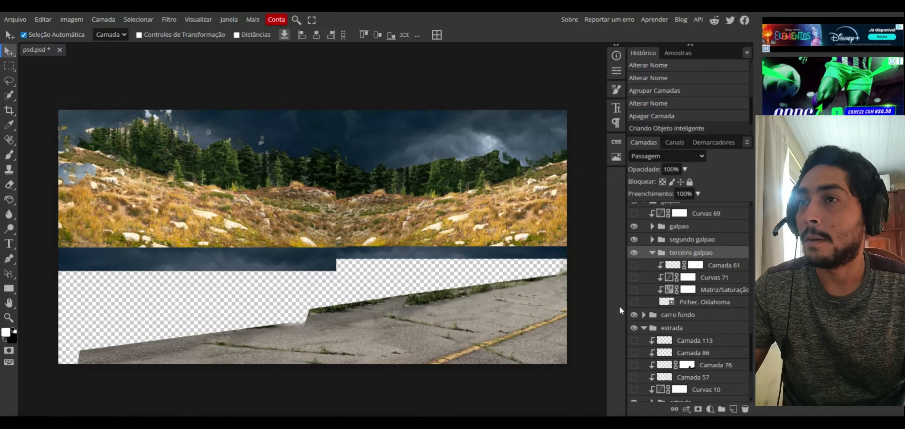
left_click(634, 302)
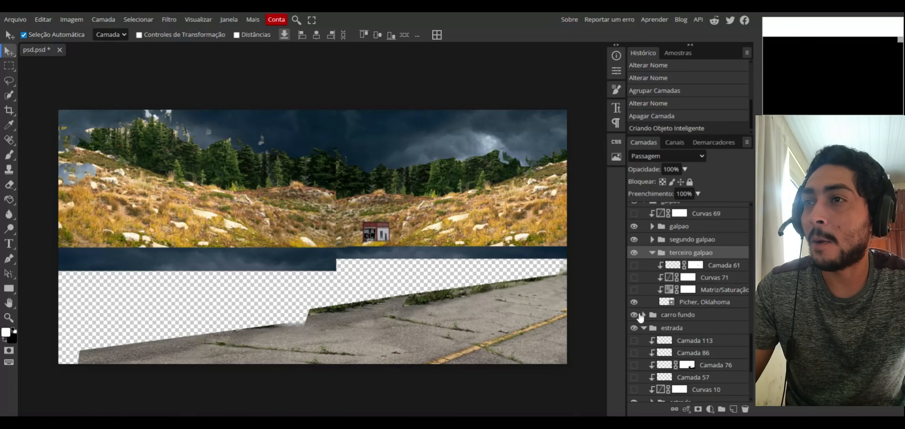
left_click(372, 236)
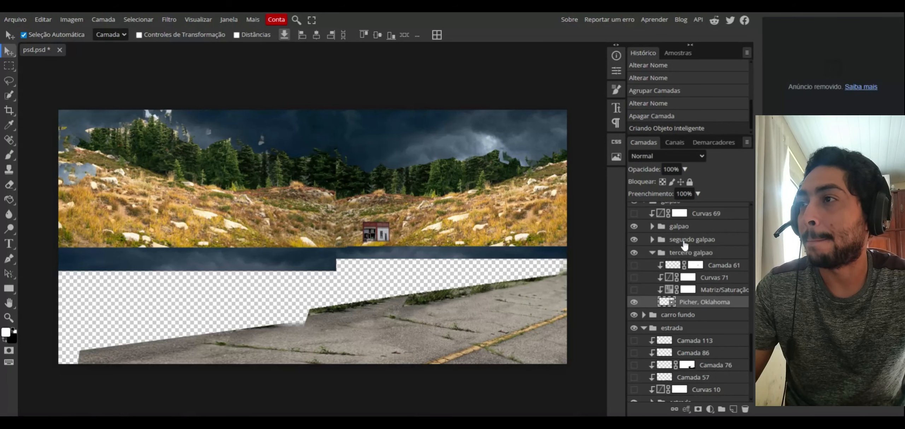
Collapse the terceiro galpao subgroup, then show and select the masked Abandoned building layer inside segundo galpao.
left_click(652, 253)
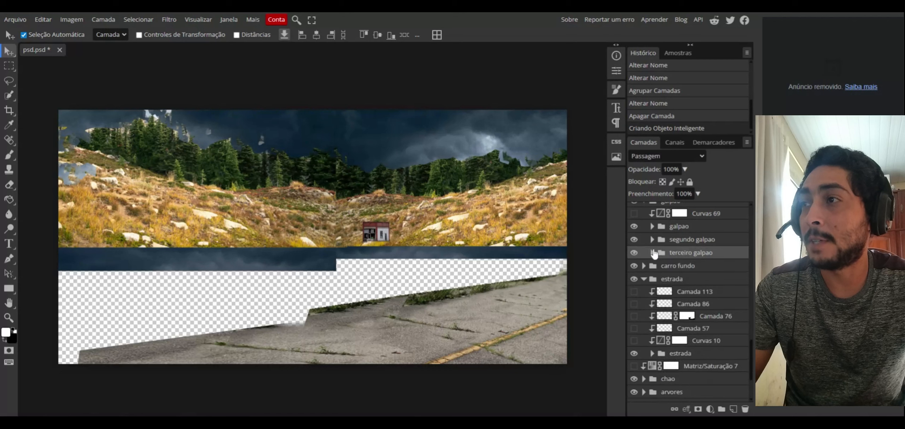
left_click(651, 240)
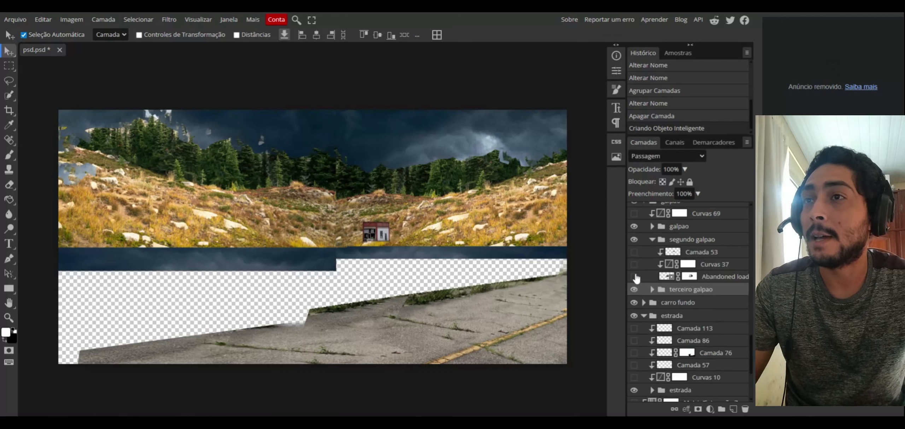
left_click(634, 277)
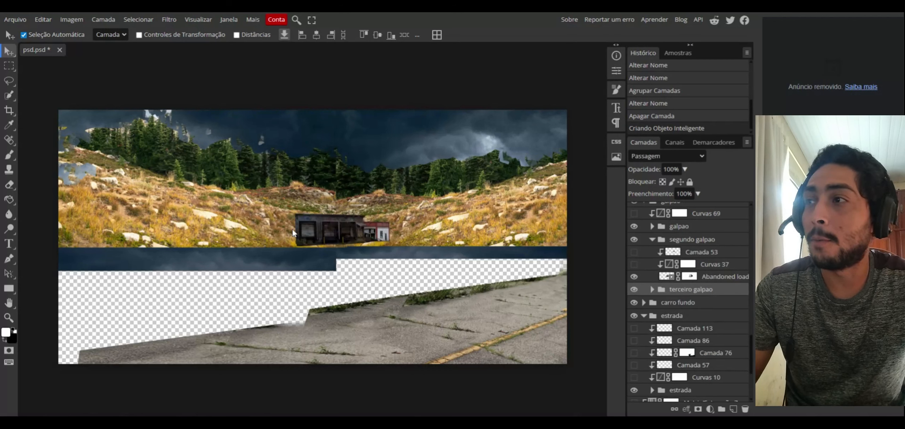
left_click(719, 278)
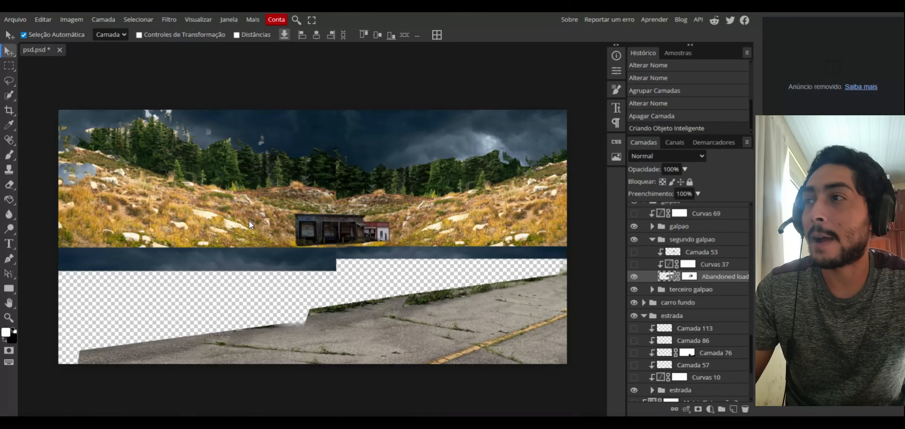
Collapse the segundo galpao subgroup and show the masked Pepsi Cola wall layer inside primeiro galpao.
left_click(651, 241)
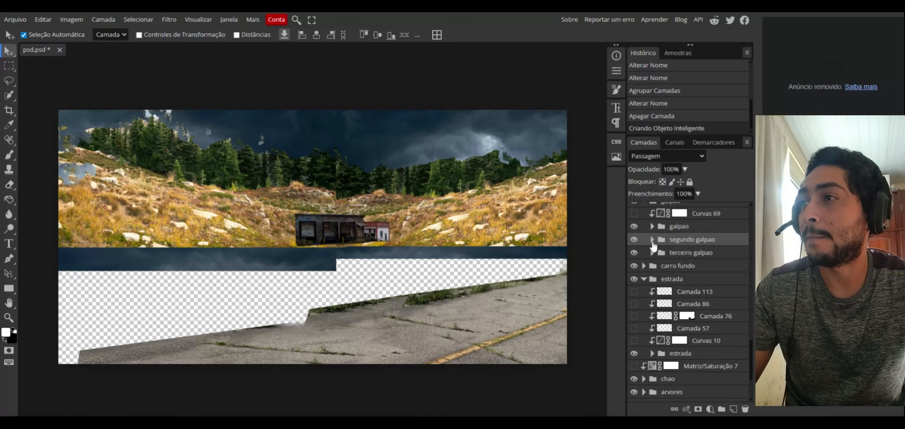
left_click(652, 226)
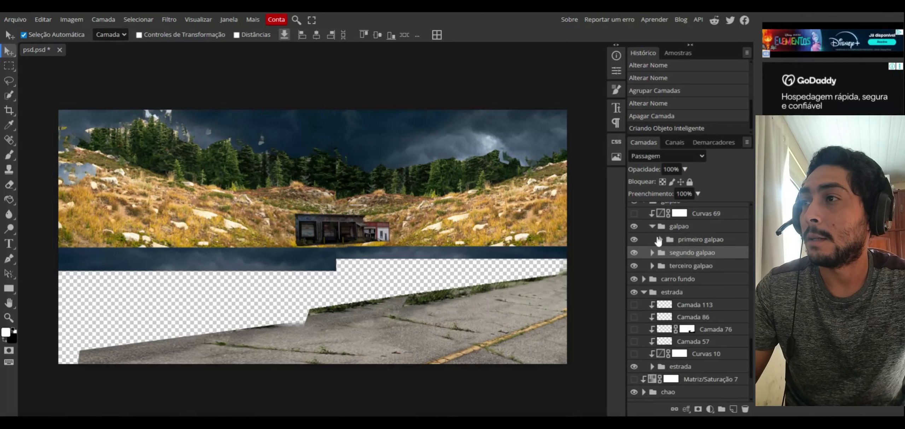
left_click(658, 243)
left_click(660, 240)
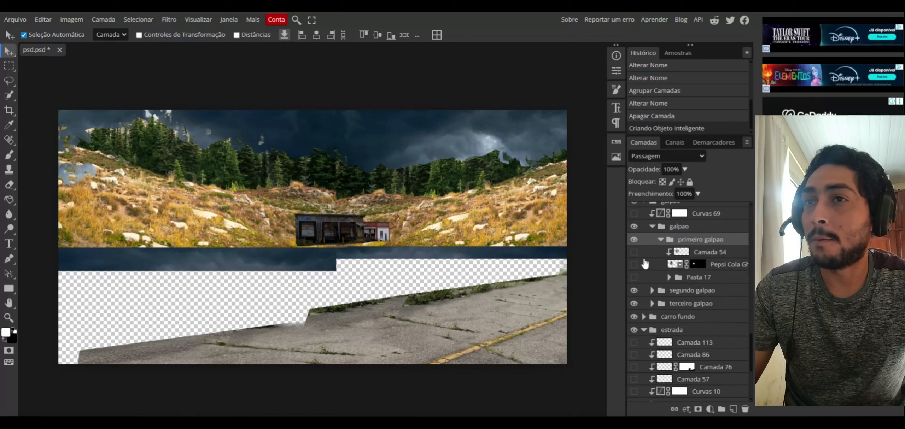
left_click(633, 264)
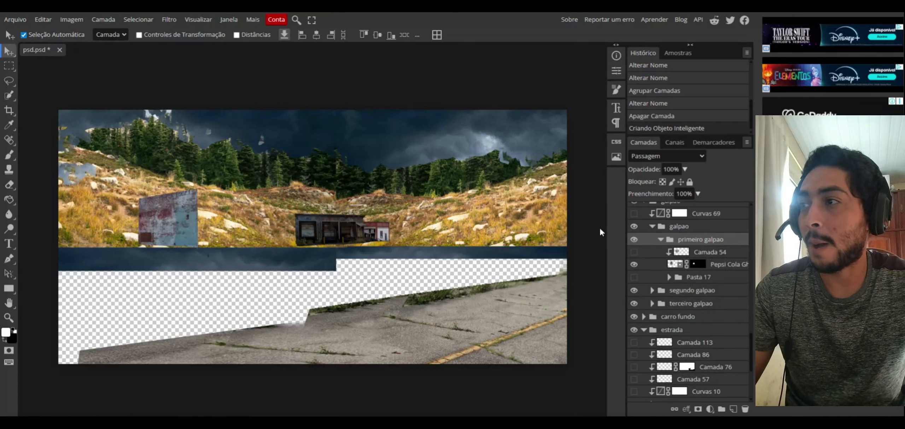
Check the nested galpao subgroup by toggling its visibility, and show Pasta 17 inside primeiro galpao.
scroll(751, 348, "up", 3)
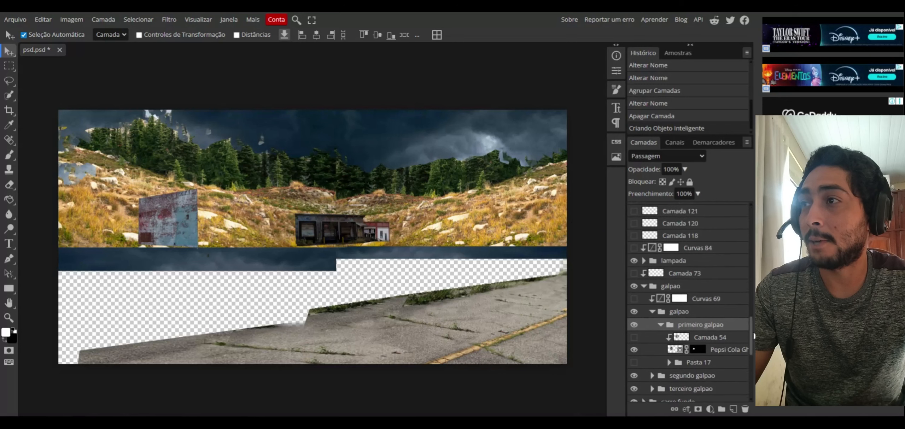
left_click(652, 314)
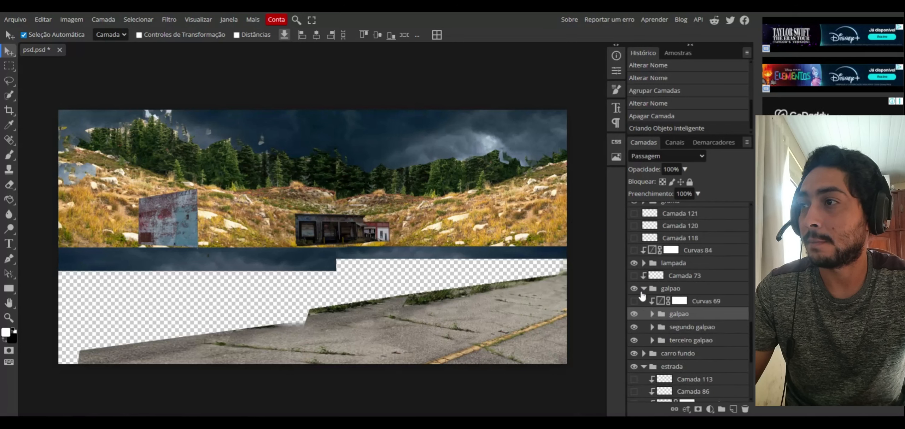
left_click(634, 314)
left_click(634, 313)
left_click(653, 314)
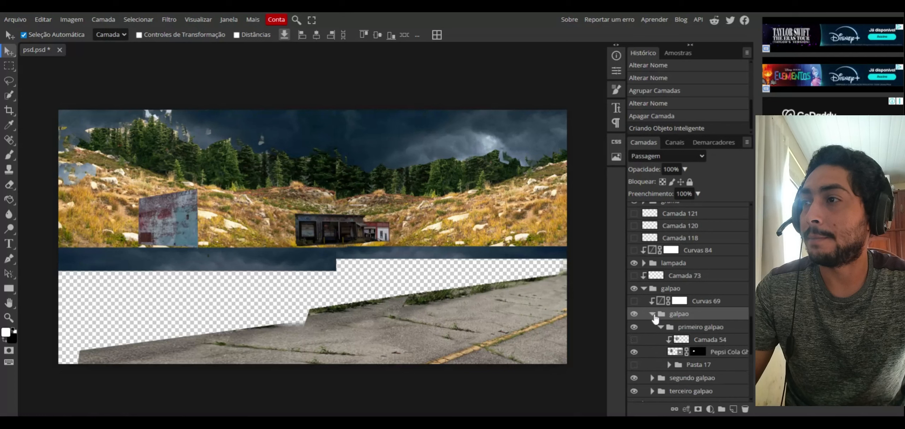
left_click(634, 364)
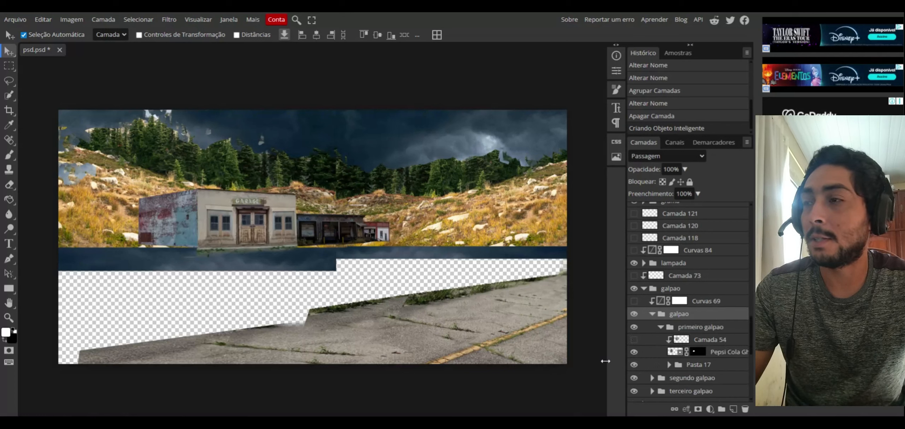
Collapse the primeiro galpao subgroup and the main galpao and estrada groups.
scroll(751, 349, "down", 2)
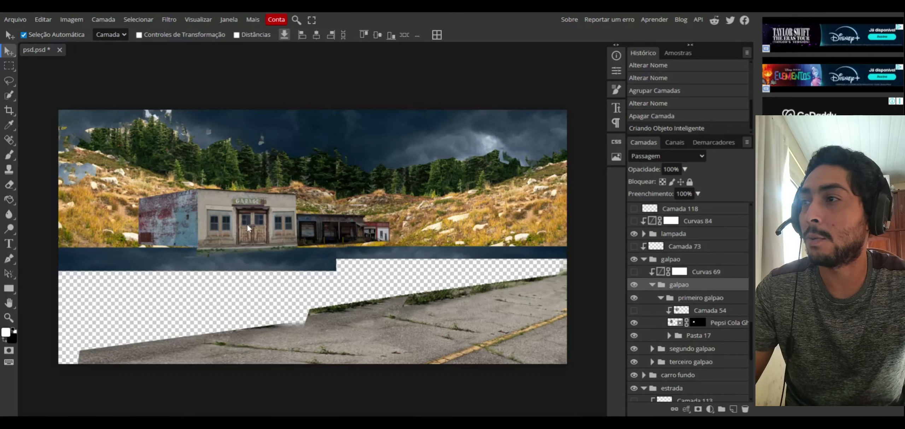
left_click(661, 298)
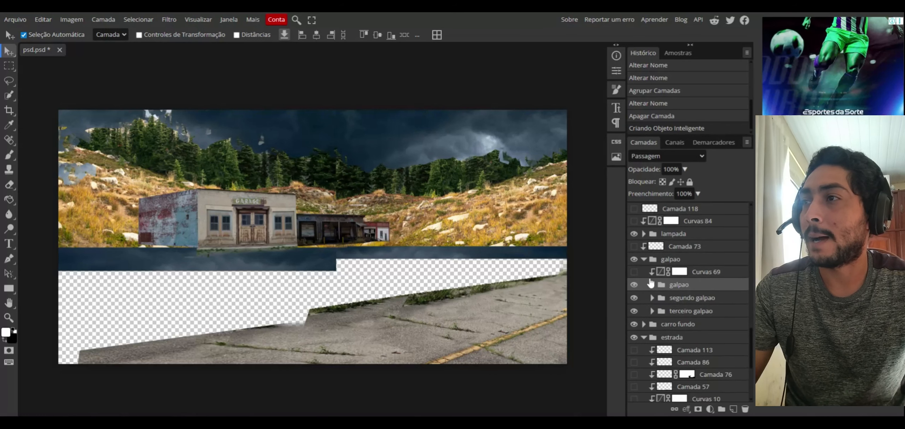
left_click(644, 259)
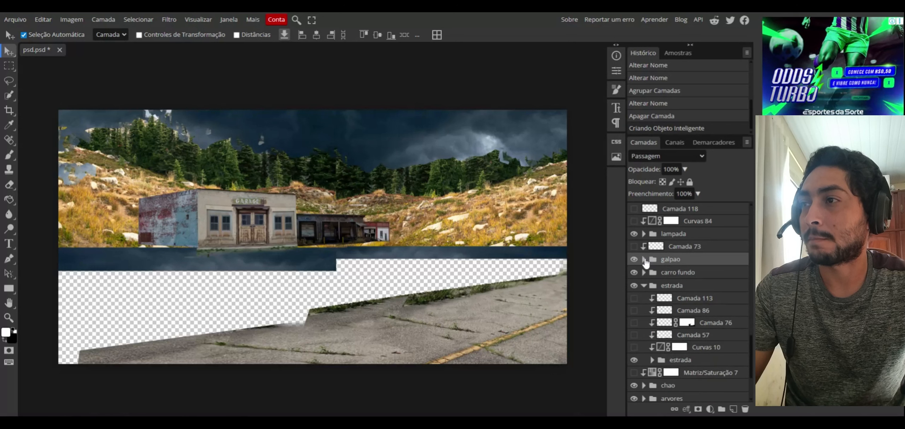
left_click(643, 285)
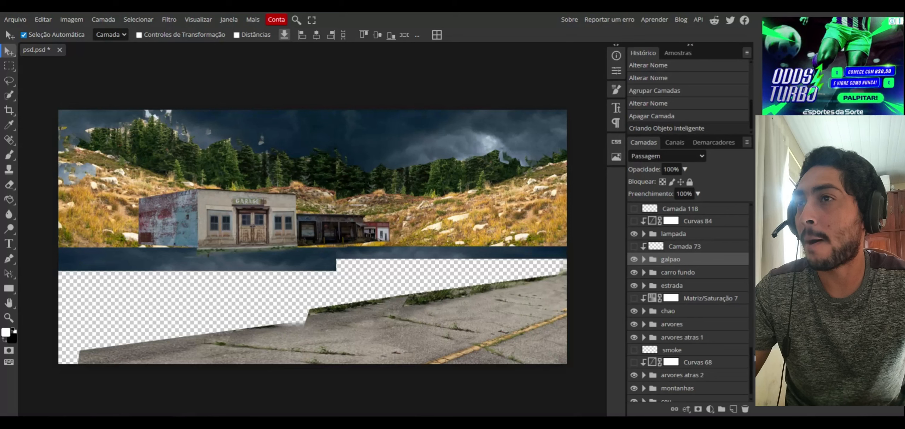
Show both masked posto-de-gasolina canopy layers inside the teto subgroup of the posto group.
scroll(752, 352, "up", 2)
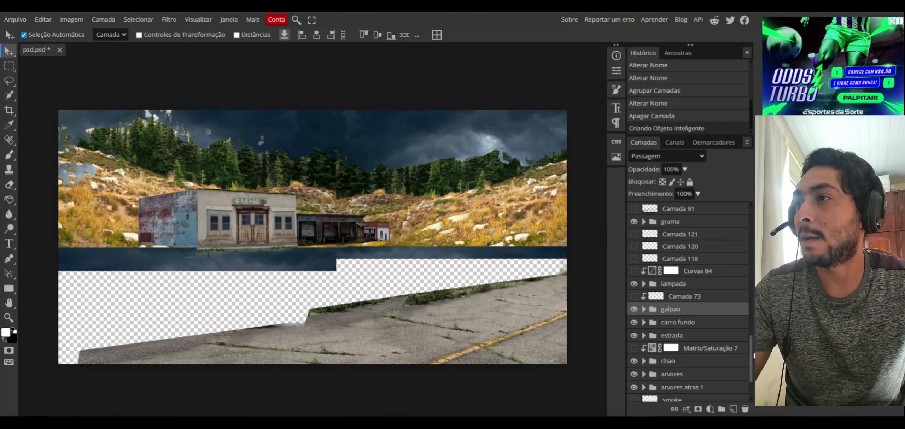
scroll(721, 330, "up", 5)
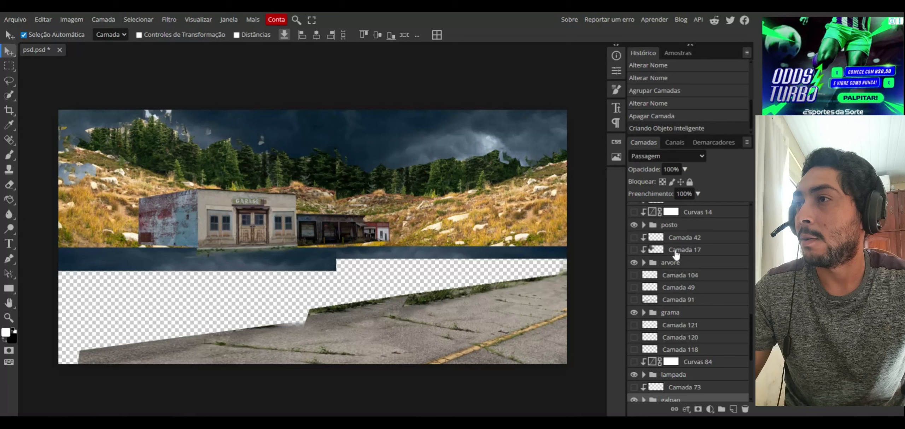
left_click(643, 225)
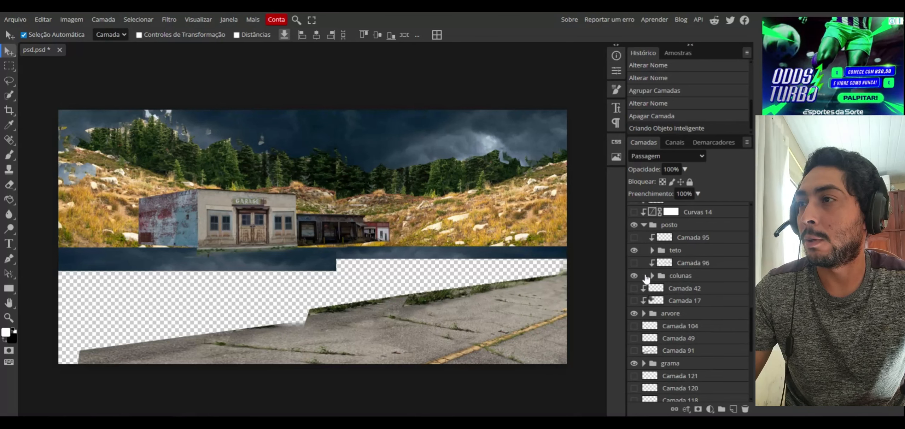
left_click(652, 250)
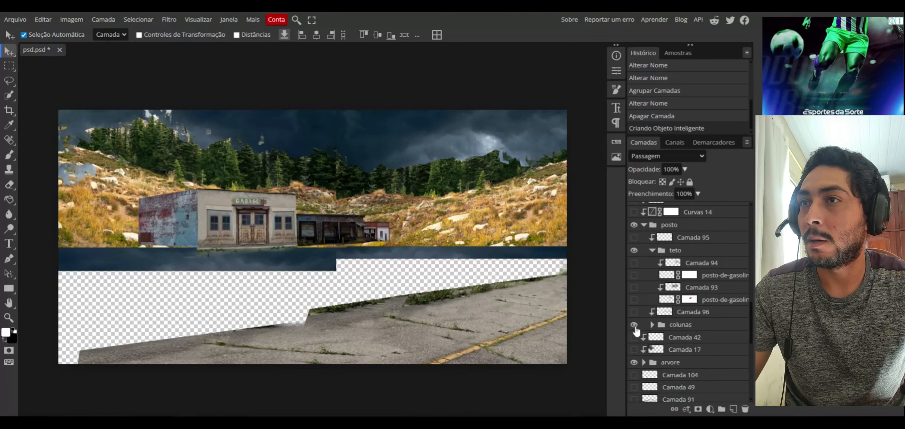
left_click(635, 300)
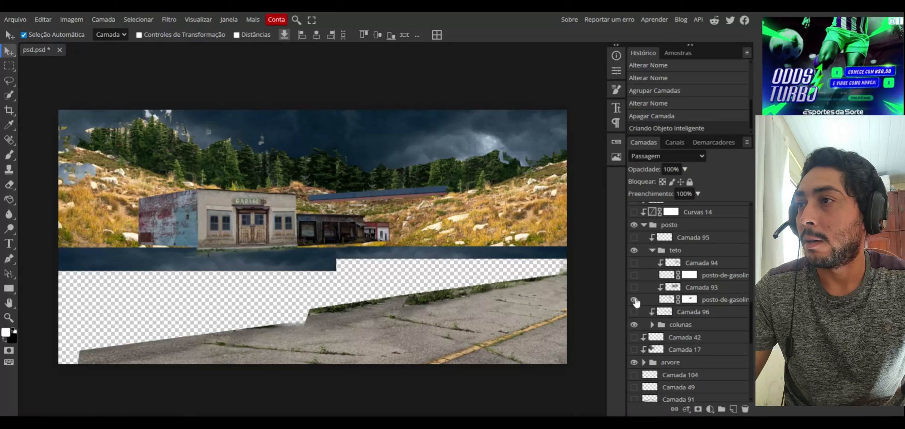
left_click(634, 275)
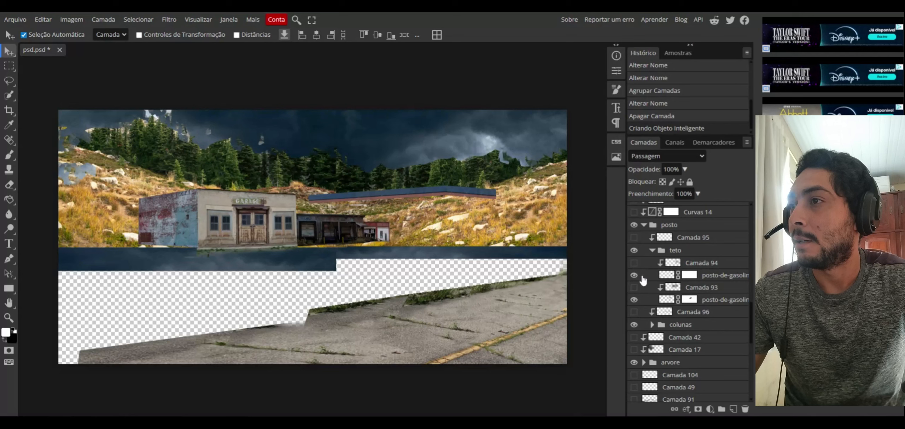
Show all five image-asset layers inside the colunas subgroup of the posto group.
left_click(652, 324)
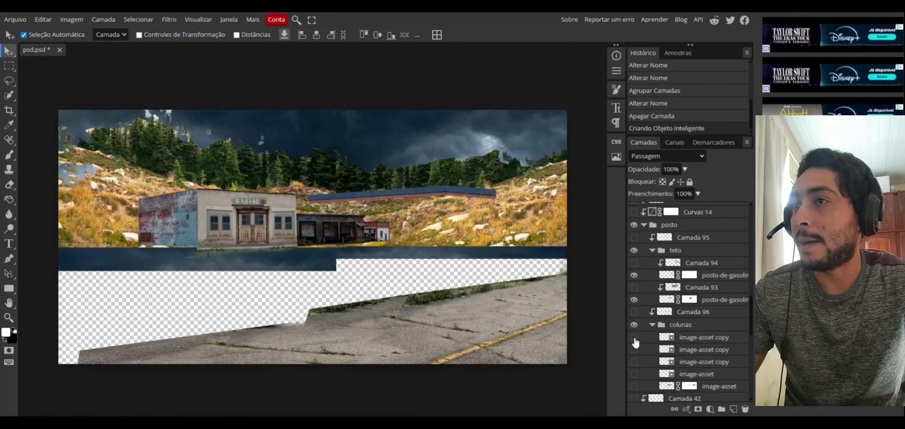
left_click(633, 338)
left_click(634, 349)
left_click(634, 362)
left_click(633, 374)
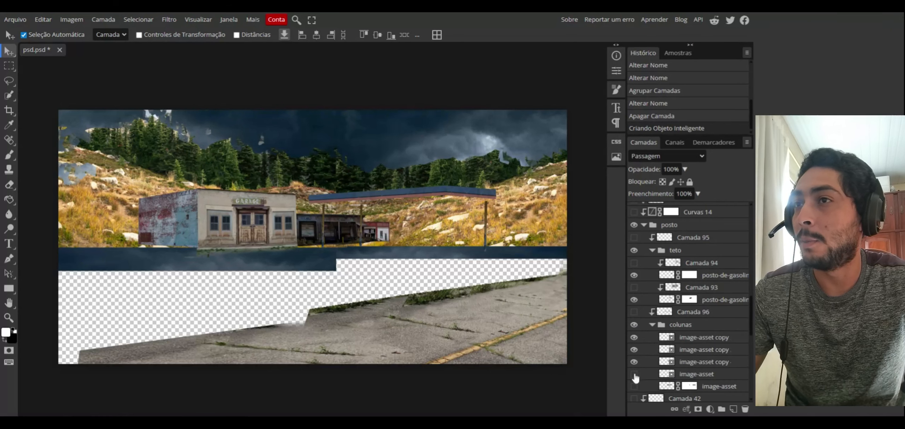
left_click(633, 387)
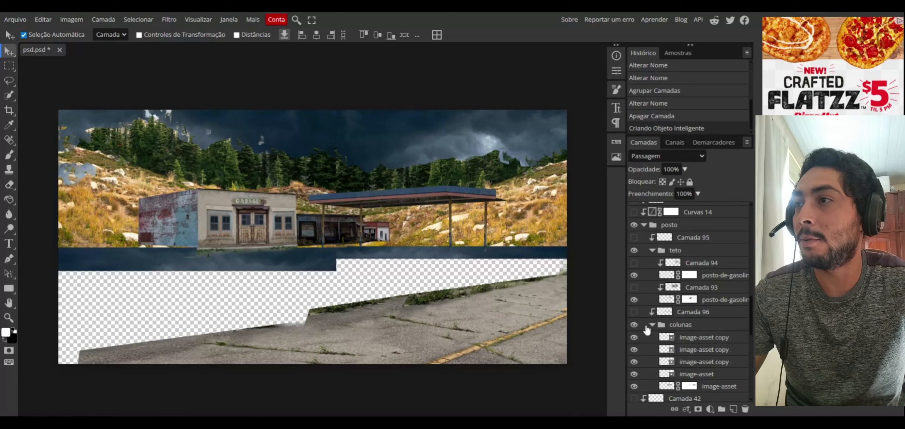
Collapse the colunas and teto subgroups and the posto group that contains them.
left_click(652, 325)
left_click(651, 250)
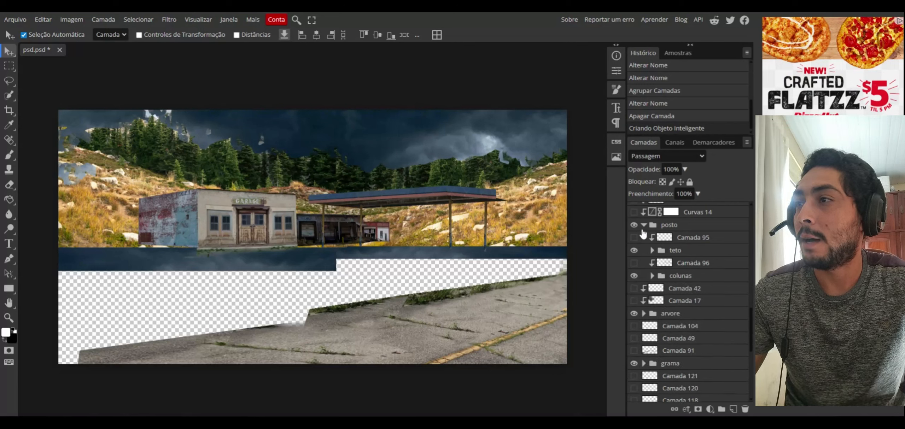
left_click(643, 225)
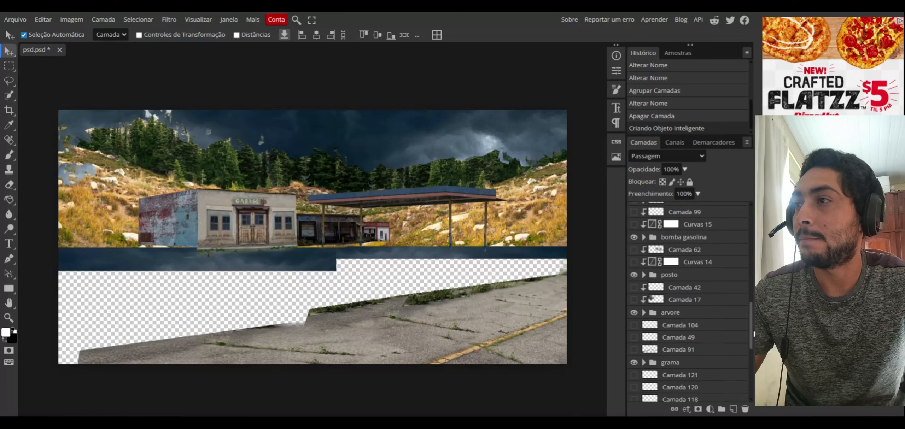
Show both Historic Photo _ 1976 gas pump layers inside the bomba gasolina group and collapse the group.
scroll(645, 291, "up", 3)
left_click(643, 288)
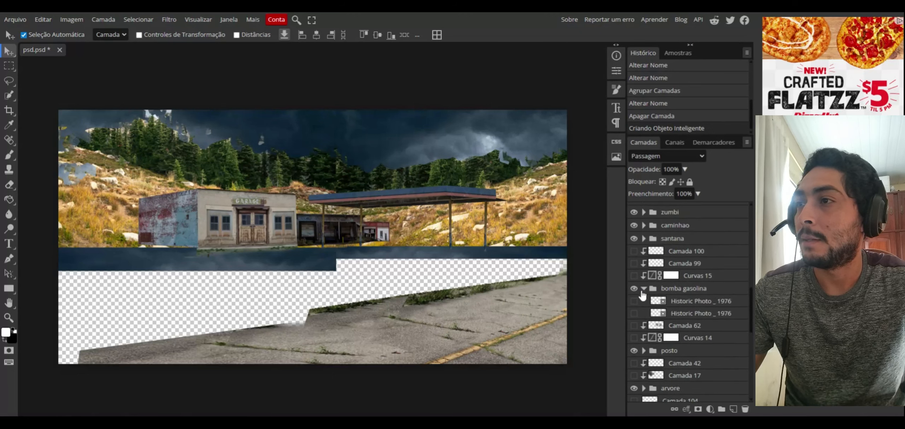
left_click(633, 313)
left_click(633, 301)
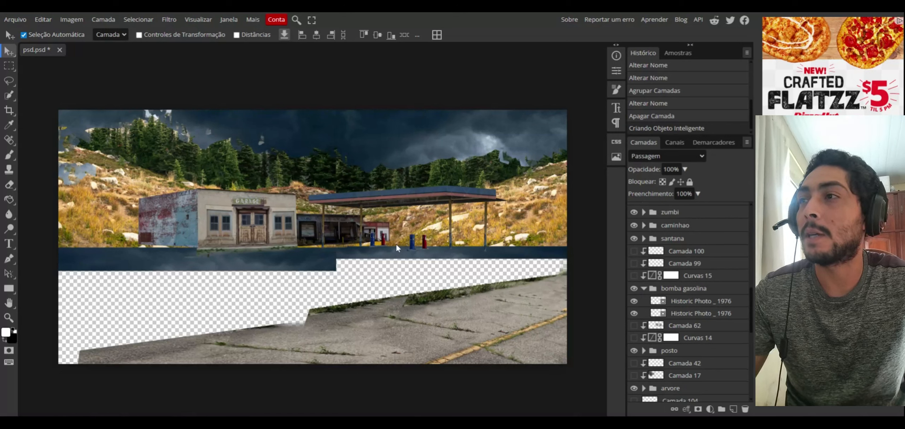
left_click(643, 289)
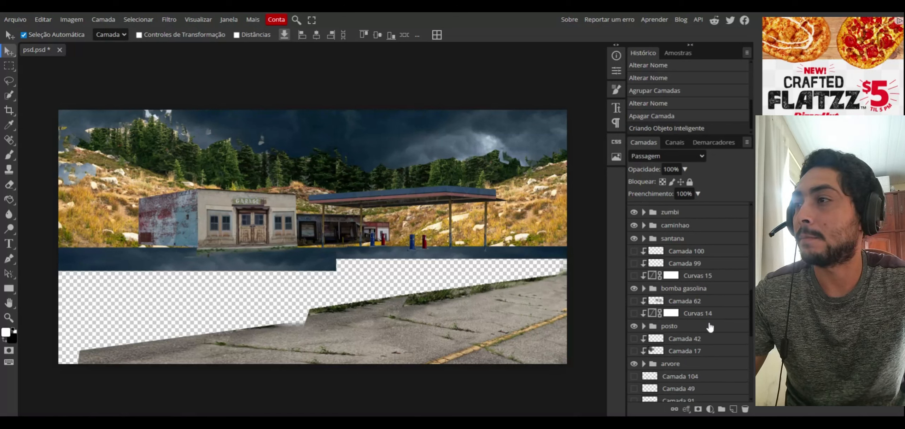
Show the masked truck photo layer in the nested caminhao subgroup and collapse that subgroup.
scroll(750, 308, "up", 2)
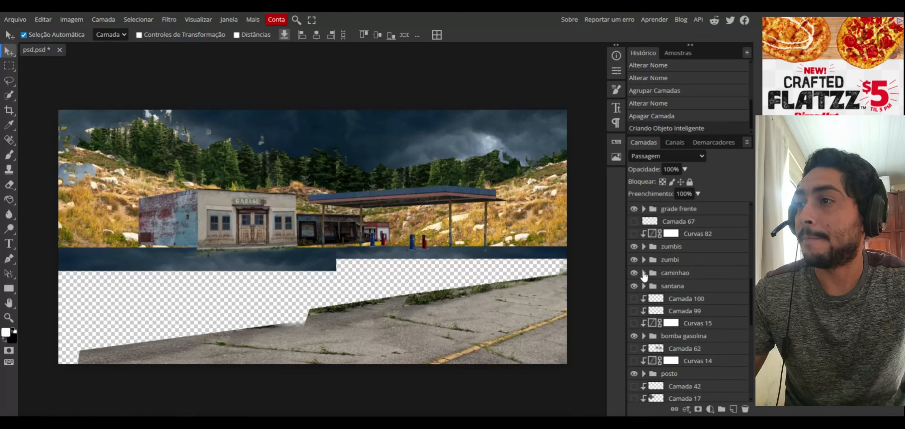
left_click(643, 273)
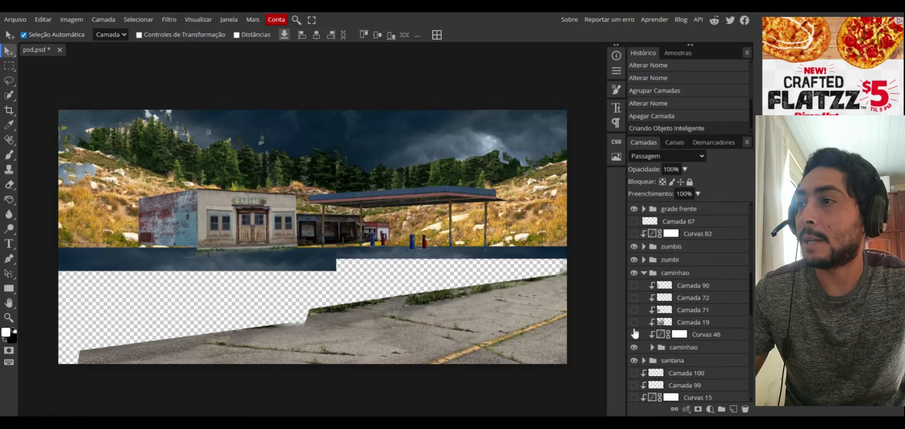
left_click(652, 348)
left_click(634, 360)
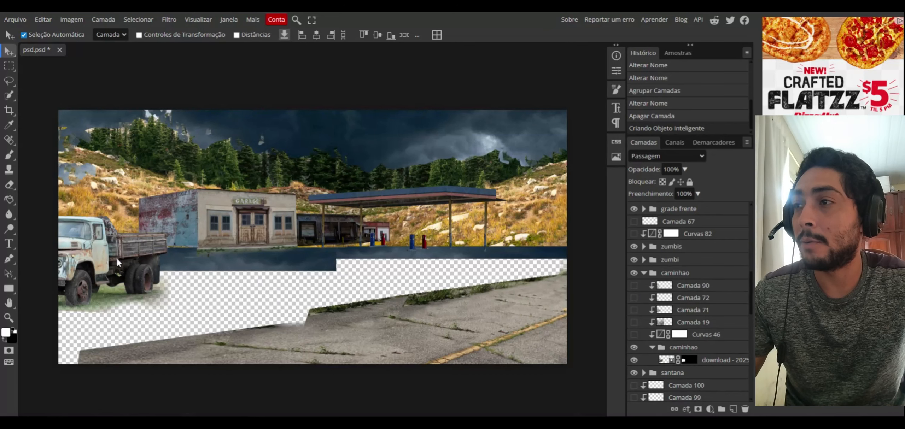
left_click(651, 348)
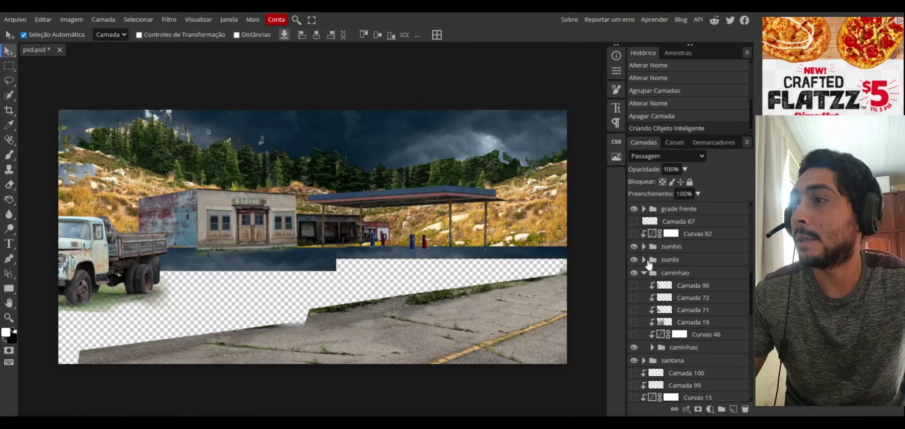
Show the masked carro-oxidado car layer inside the santana group, and collapse the santana and caminhao groups.
left_click(644, 360)
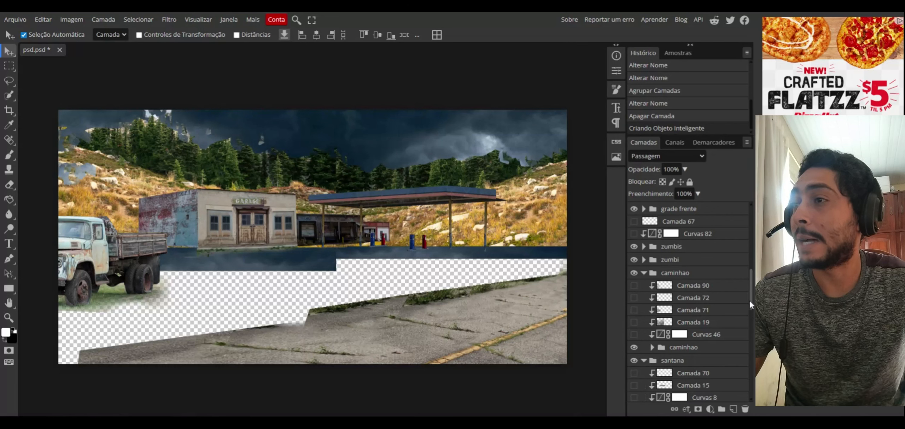
left_click_drag(750, 299, 750, 316)
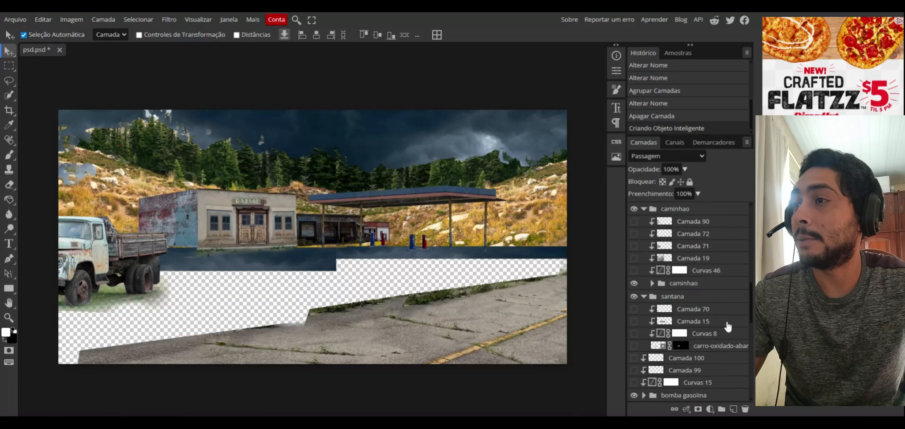
left_click(634, 345)
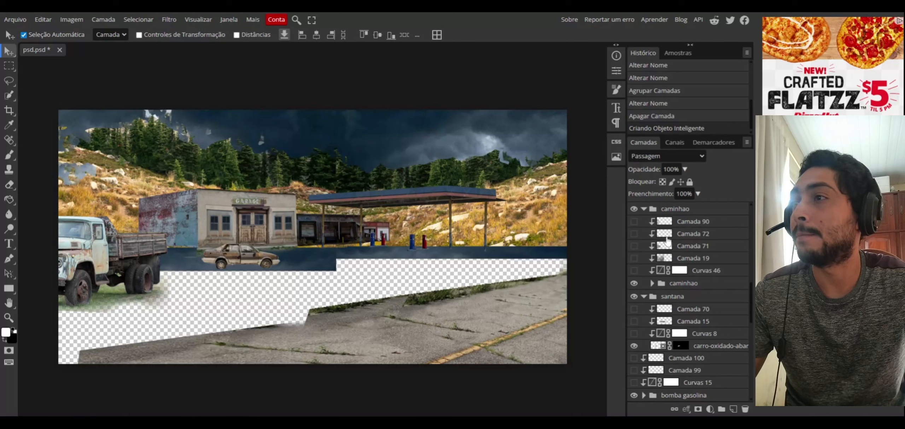
left_click(643, 297)
left_click(644, 210)
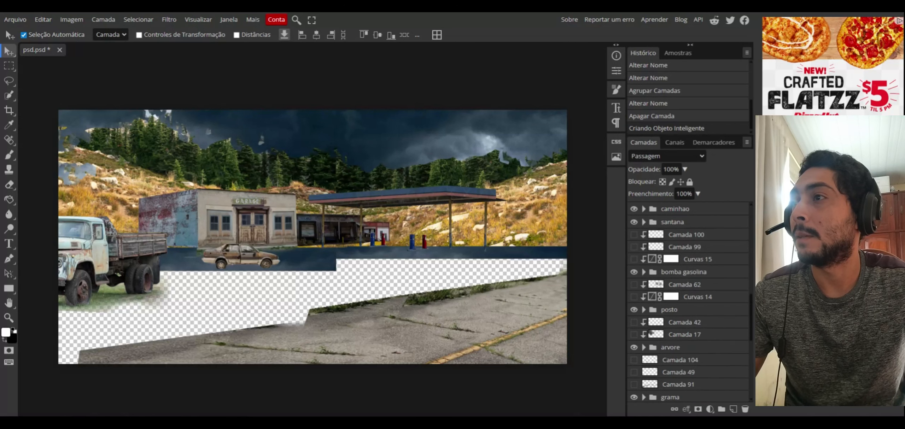
Show the hero group with the motorcycle rider and select it.
left_click_drag(754, 322, 750, 286)
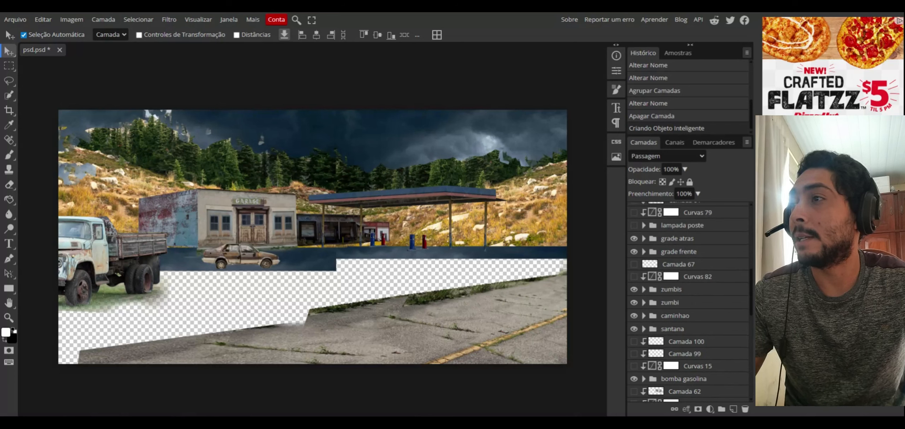
left_click_drag(750, 290, 751, 247)
left_click(633, 306)
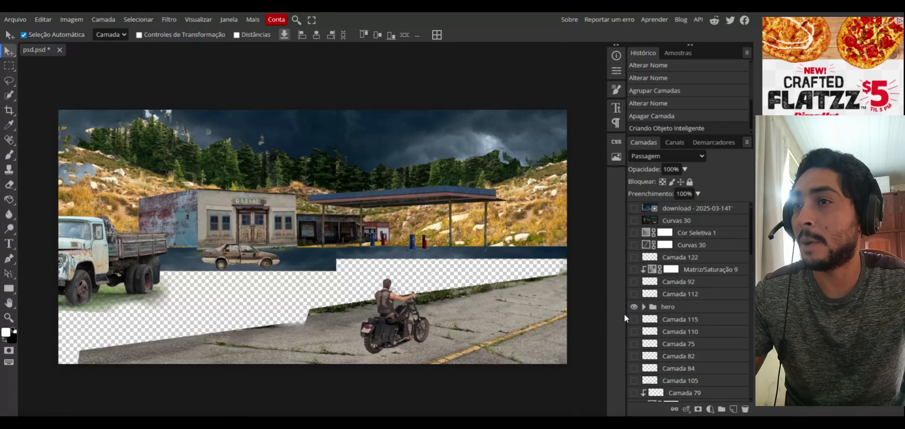
left_click(408, 297)
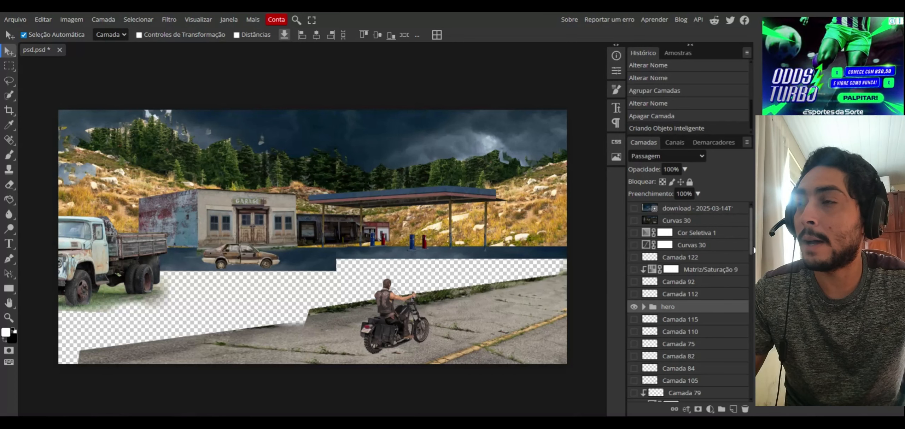
Compare the composition with the download - 2025-03-14T reference image by toggling its visibility, leaving it hidden.
left_click(634, 208)
left_click(649, 211)
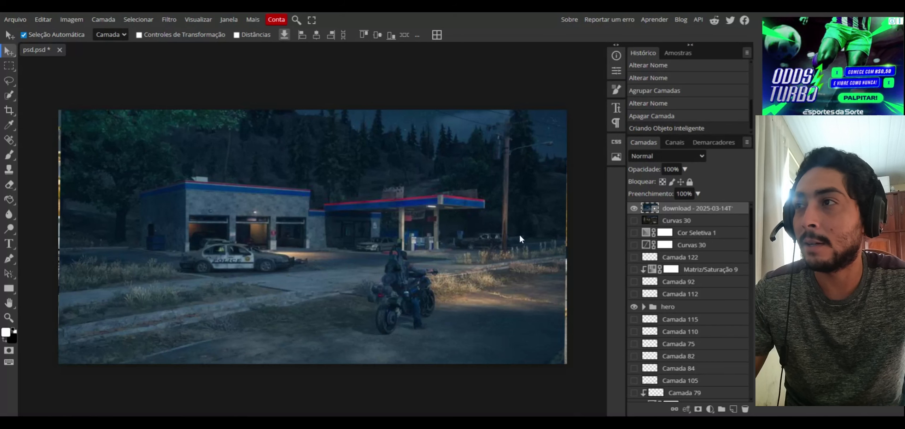
left_click(633, 209)
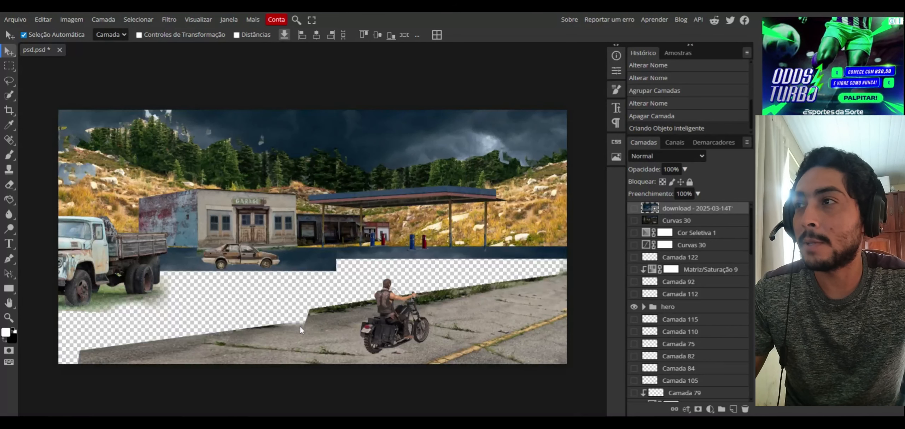
left_click(633, 209)
left_click(633, 209)
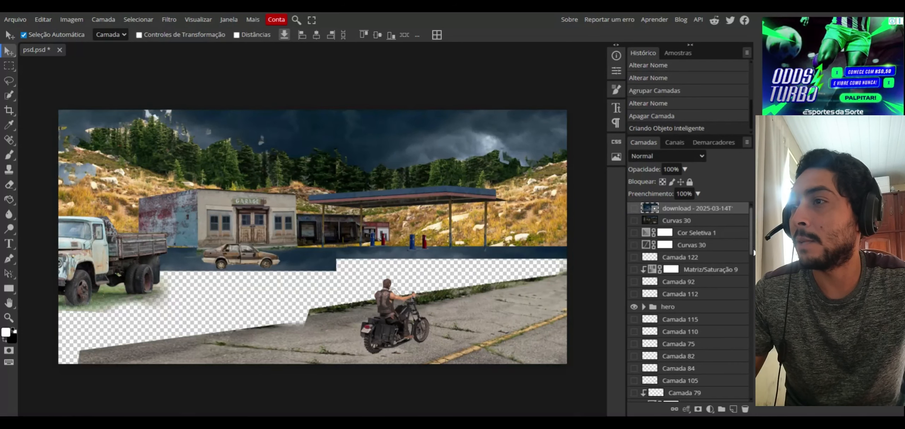
Show the two lowest 45045788-damaged curb layers inside the meio fio group.
scroll(753, 250, "down", 5)
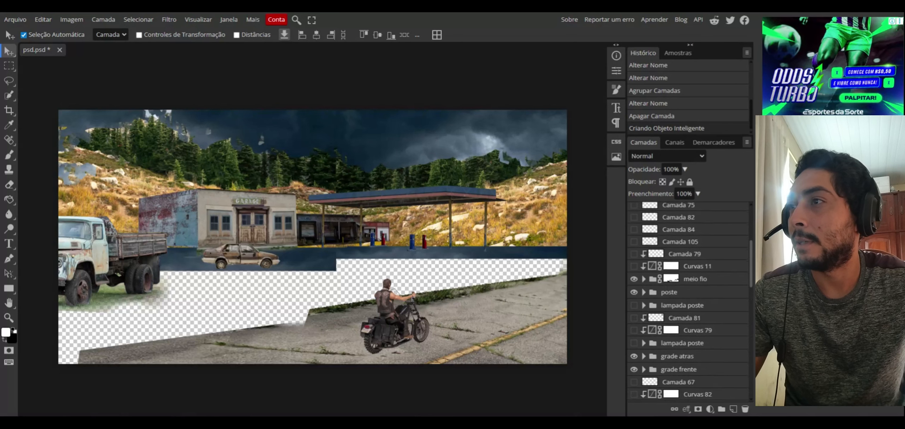
scroll(683, 262, "up", 1)
left_click(644, 247)
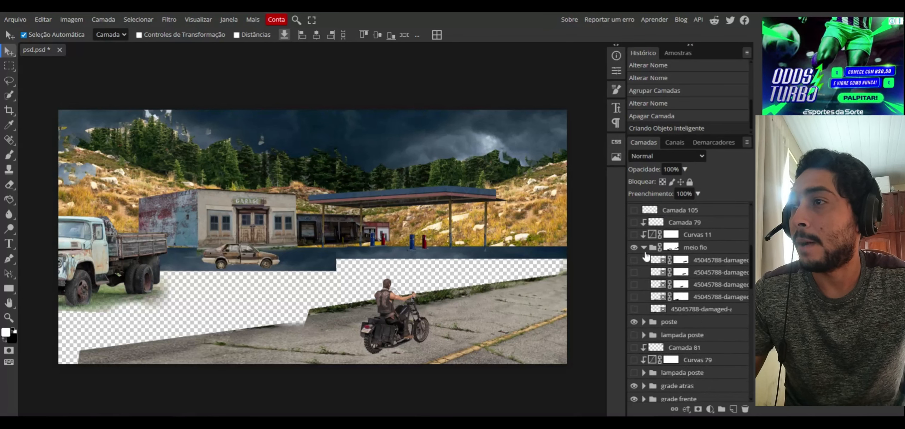
left_click(634, 308)
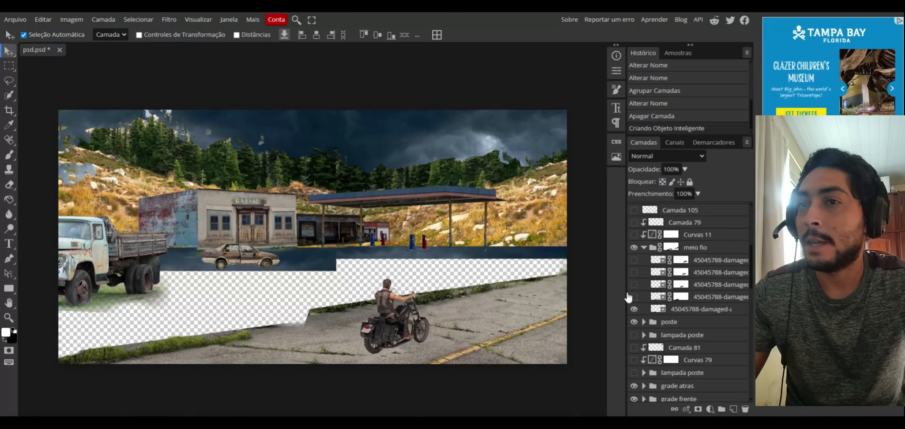
left_click(633, 297)
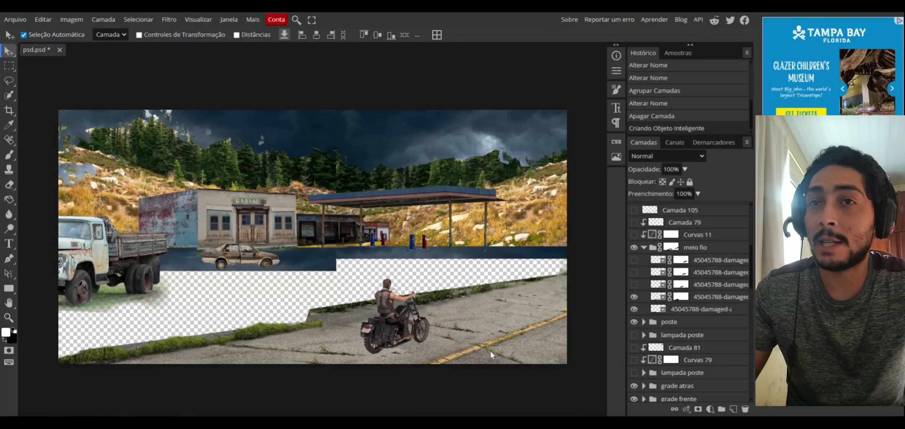
Try enlarging the selected reference layer with Free Transform to 316.44% width and 289.37% height, and undo the transformation.
left_click(51, 22)
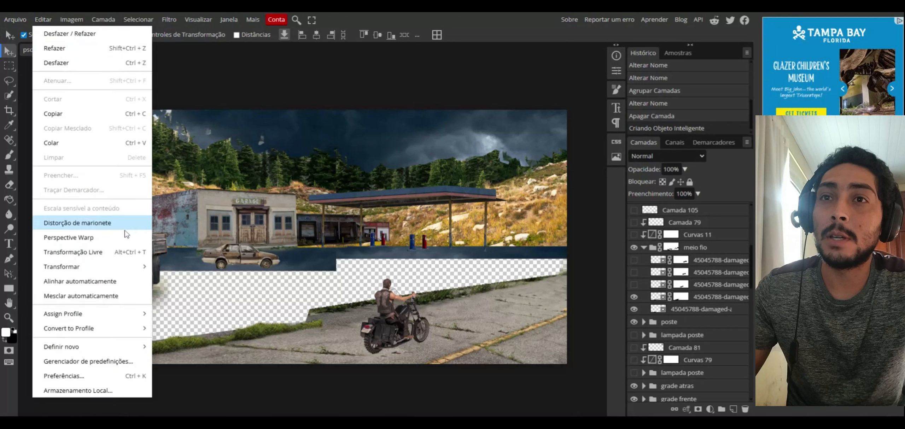
left_click(112, 250)
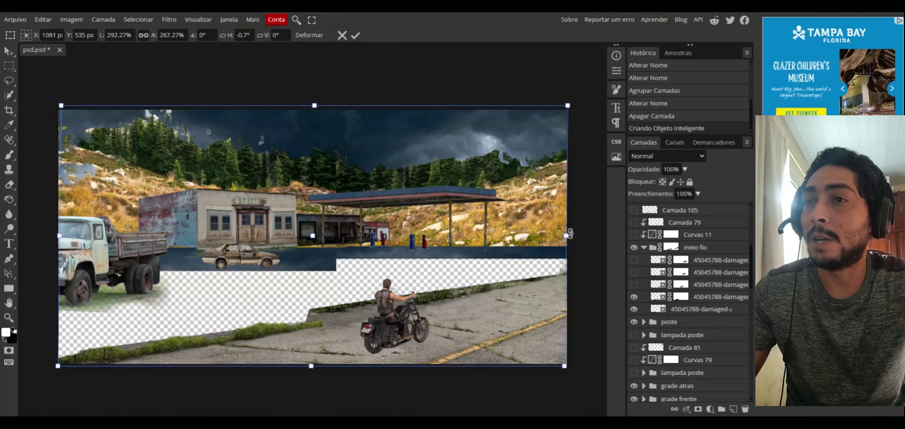
left_click_drag(570, 234, 607, 236)
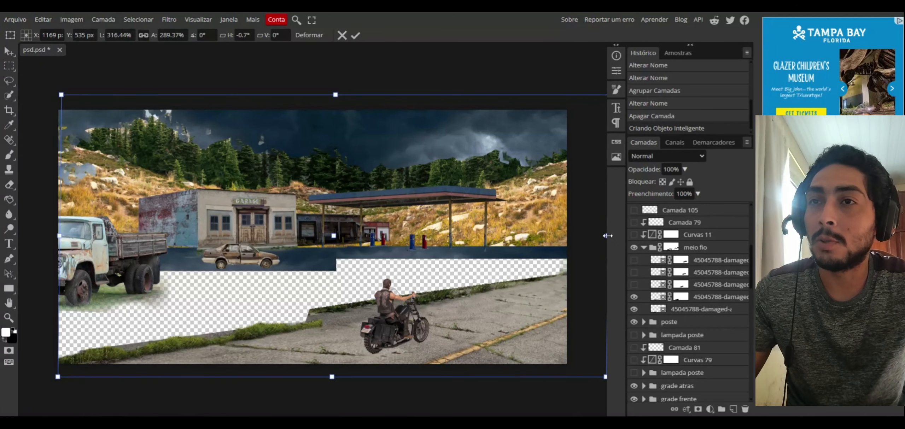
left_click(9, 52)
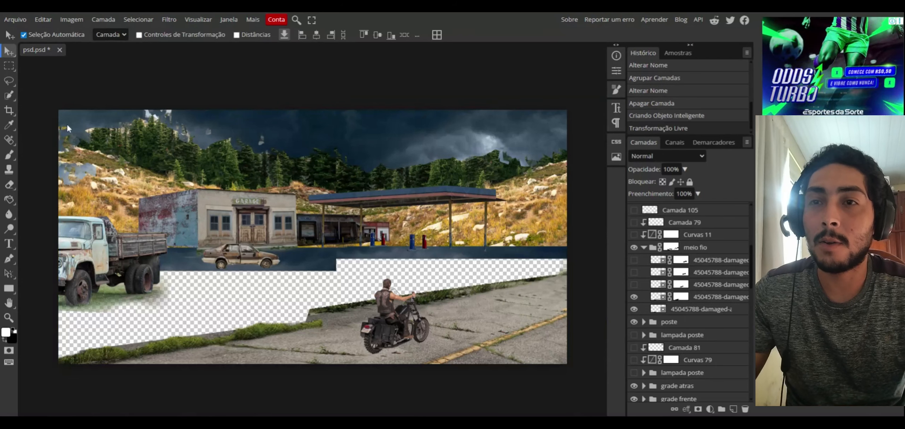
key("ctrl+z")
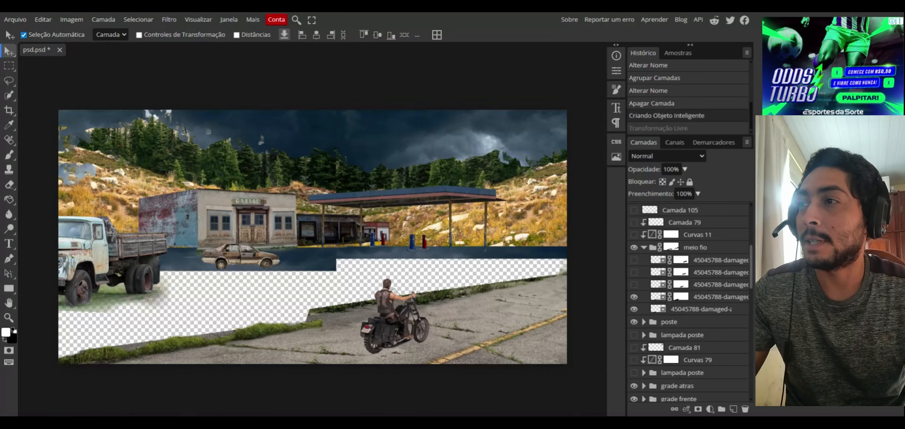
Show the three remaining masked 45045788-damaged curb layers in the meio fio group and collapse the group.
left_click(633, 286)
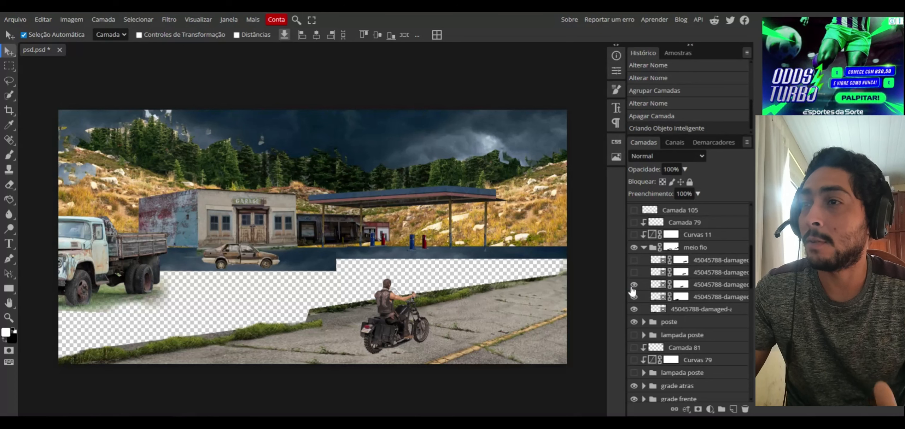
left_click(635, 274)
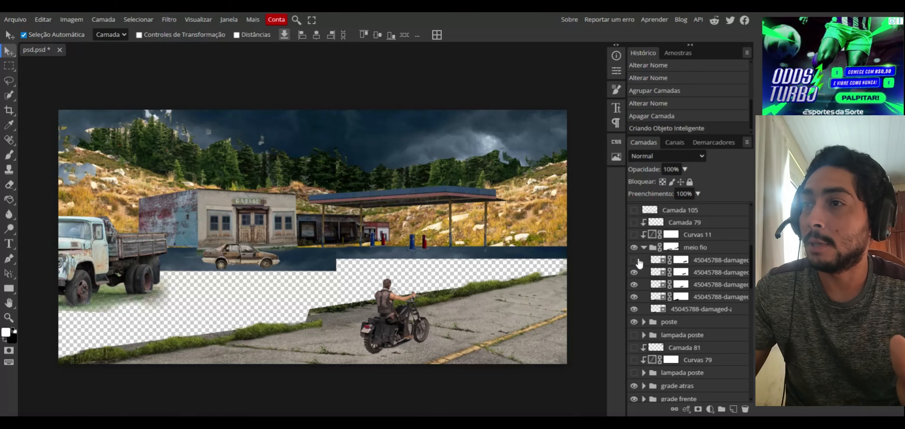
left_click(634, 260)
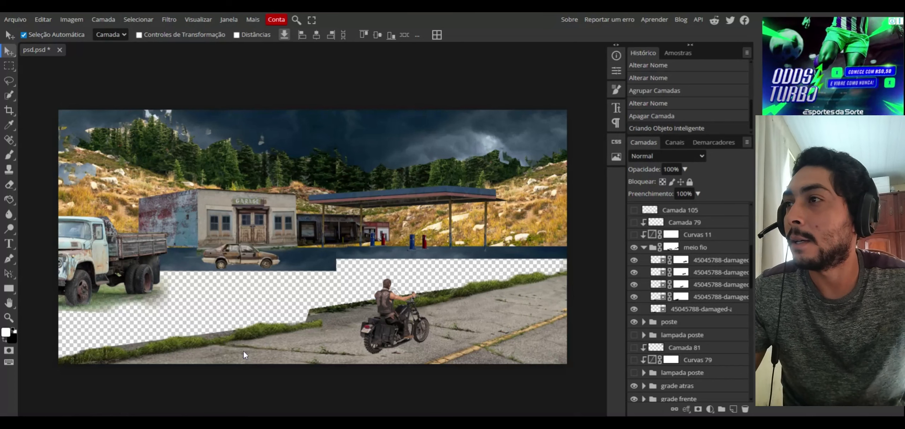
left_click(643, 247)
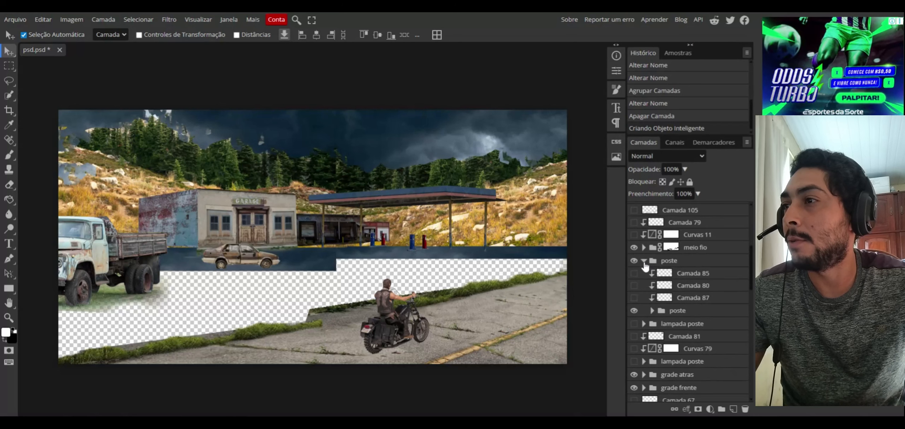
Expand the chao group and its nested chao grama group, and show the lowest abandoned-gas-st ground layer.
scroll(750, 282, "down", 2)
scroll(752, 302, "down", 7)
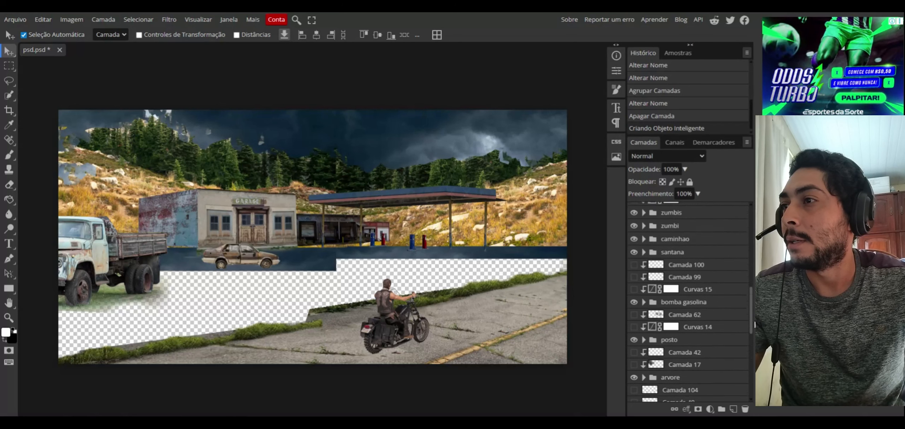
scroll(689, 304, "down", 4)
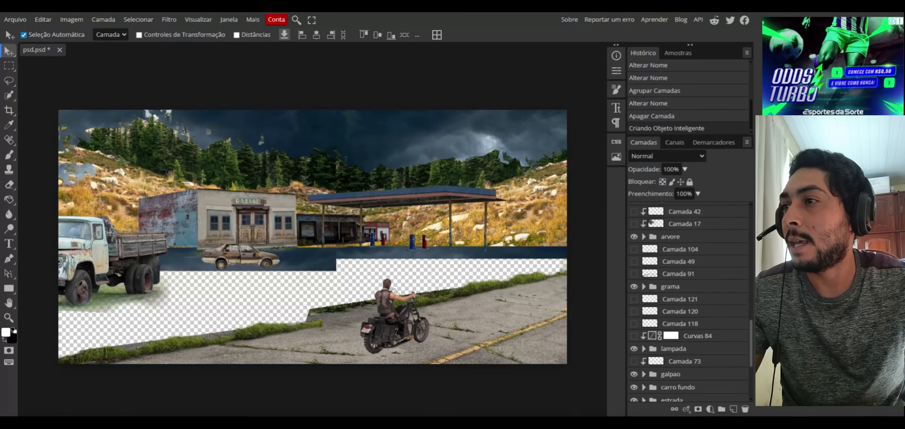
scroll(642, 319, "down", 2)
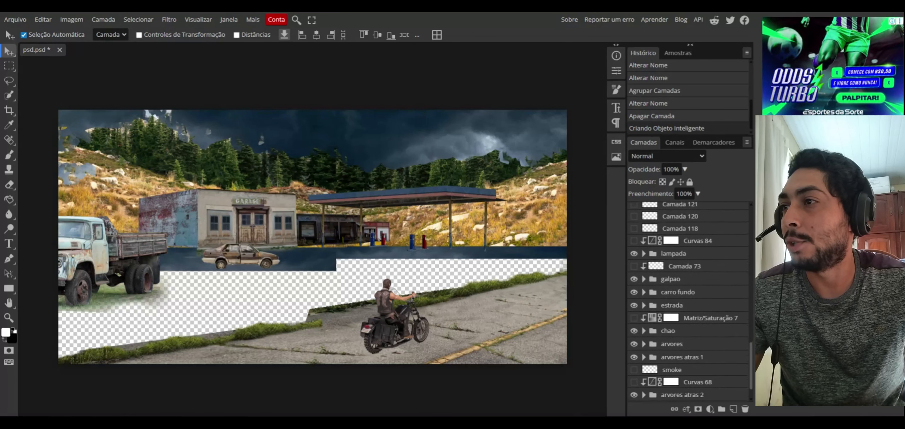
left_click(643, 314)
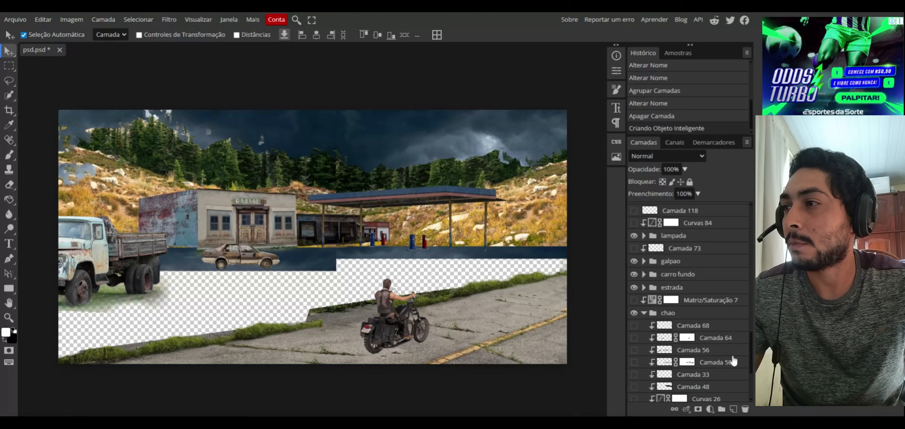
left_click_drag(750, 342, 749, 360)
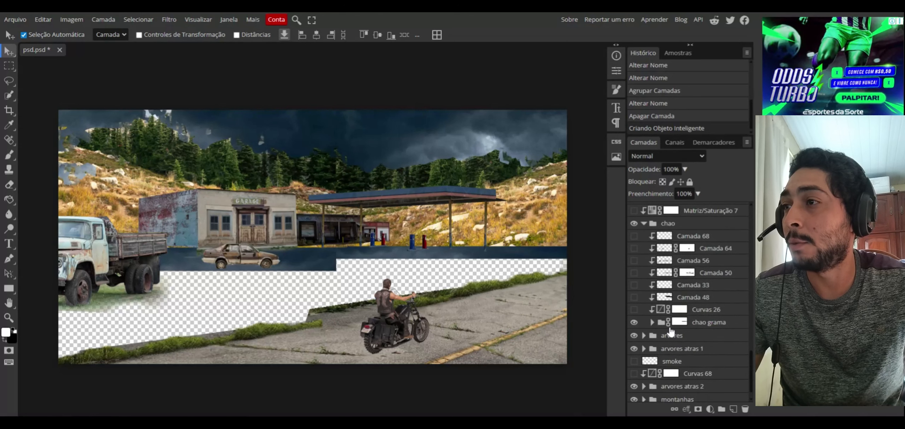
left_click(652, 322)
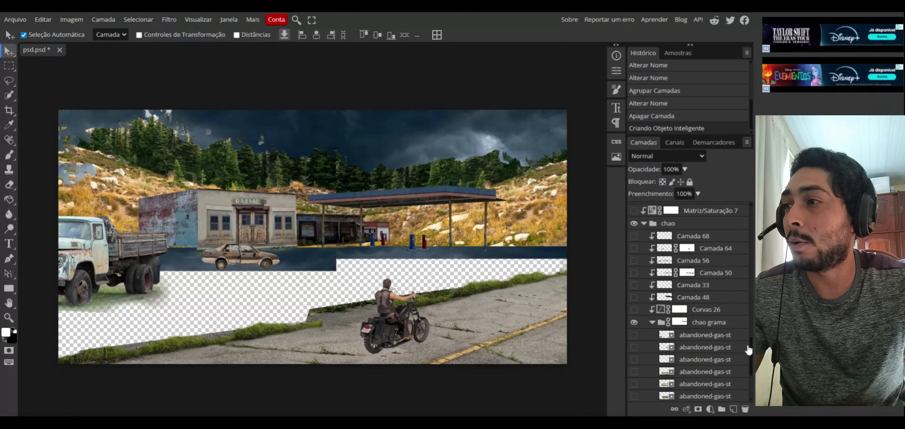
left_click_drag(750, 351, 751, 364)
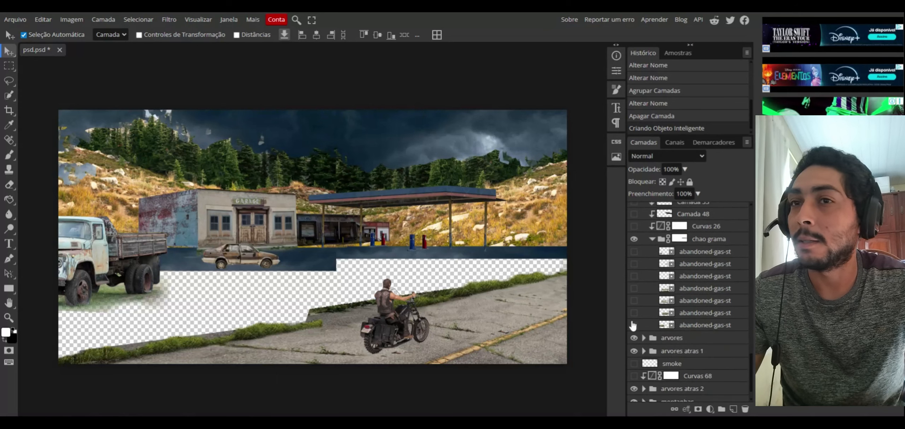
left_click(634, 325)
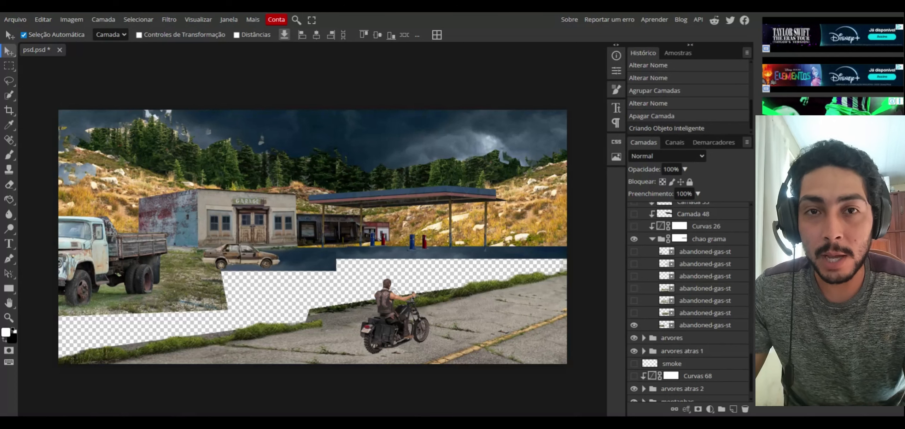
Try shifting the lowest abandoned-gas-st ground layer to the right with Free Transform, and undo the transformation.
left_click(192, 298)
left_click(42, 20)
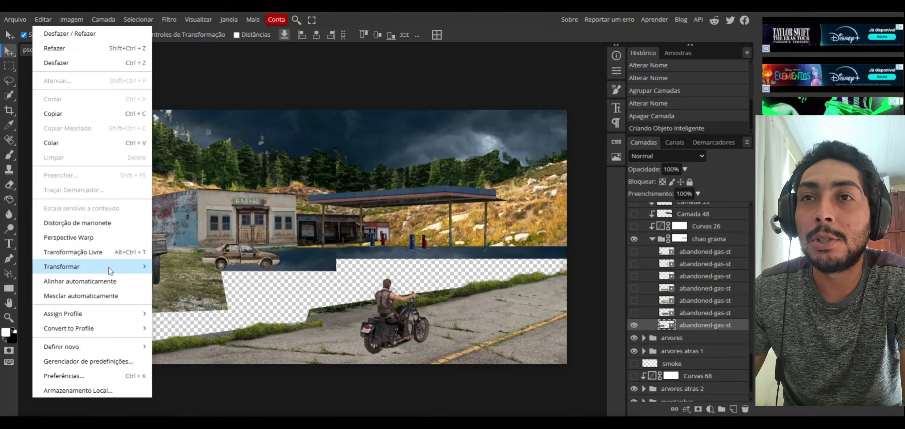
left_click(107, 252)
left_click_drag(149, 293, 210, 284)
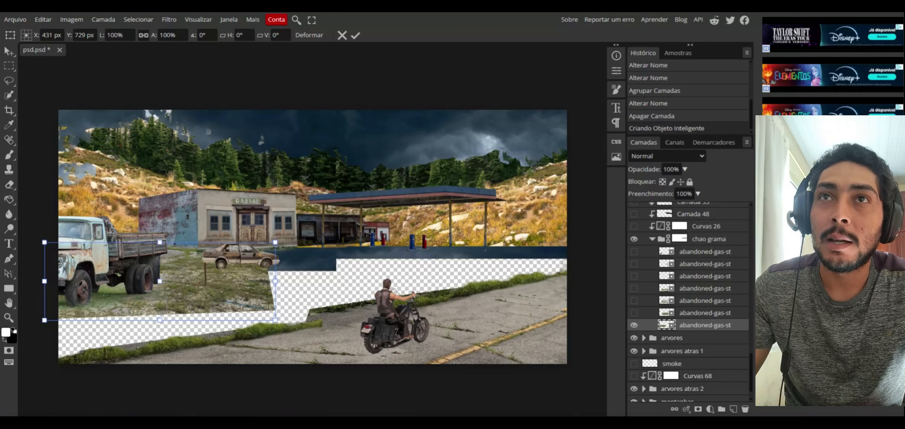
left_click(10, 49)
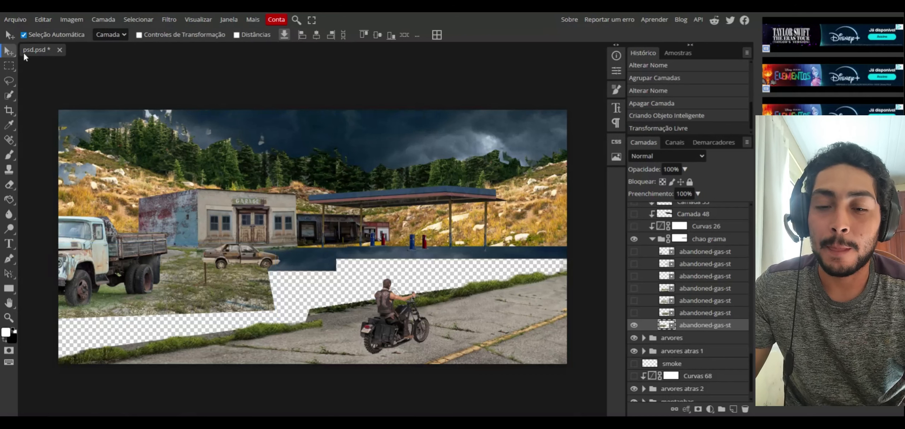
key("ctrl+z")
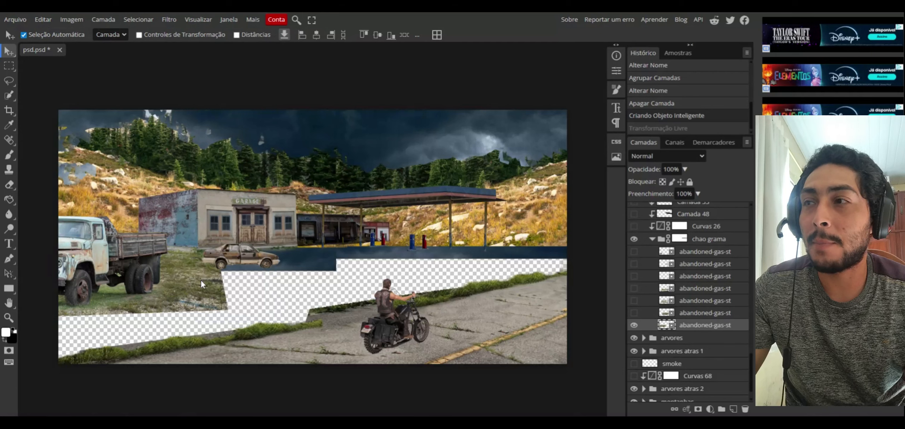
Show the six remaining abandoned-gas-st ground layers in the chao grama group and collapse the group.
left_click(633, 313)
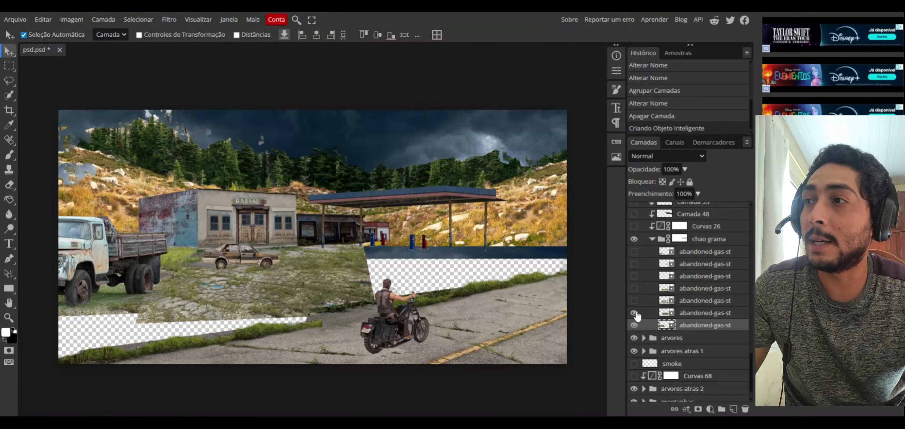
left_click(634, 301)
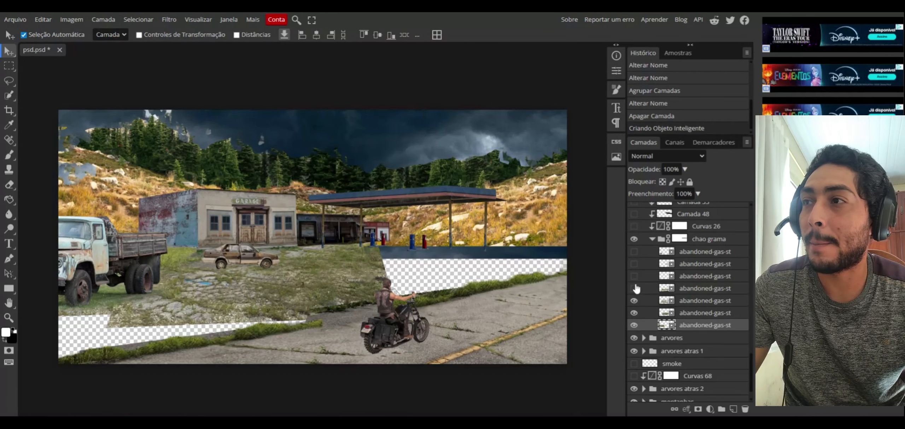
left_click(634, 288)
left_click(634, 264)
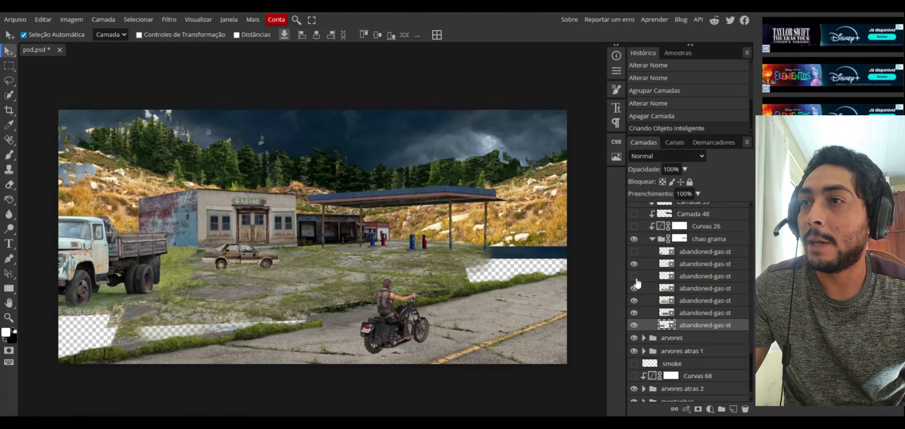
left_click(634, 277)
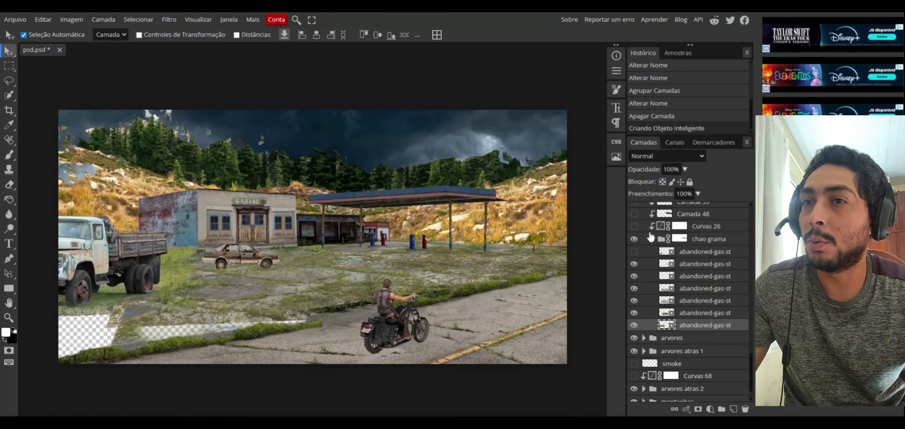
left_click(634, 252)
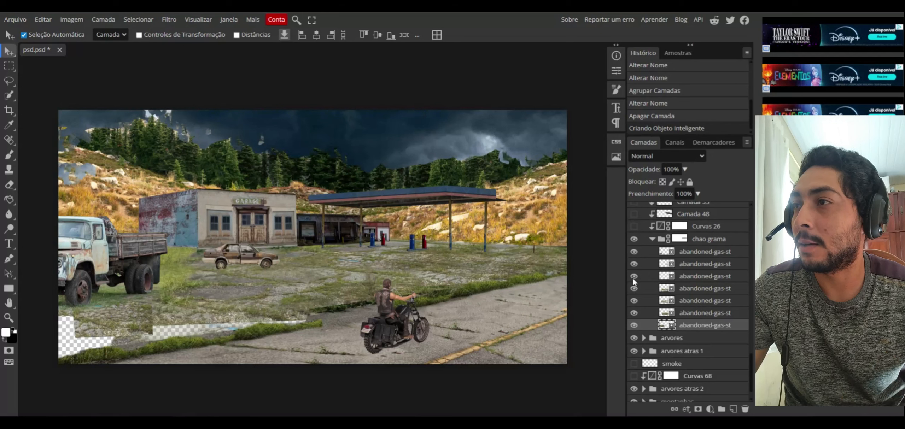
left_click(658, 240)
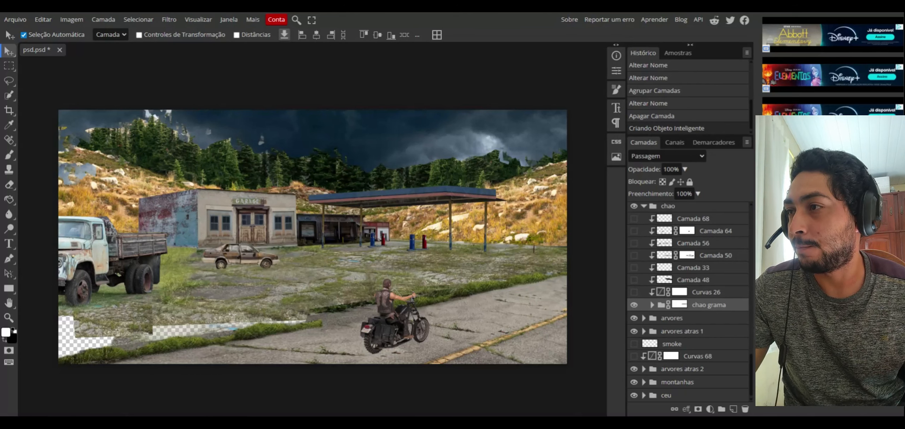
Show the dented-car-on-transp layer inside the carro fundo group and collapse the group.
left_click_drag(749, 361, 747, 335)
left_click(643, 284)
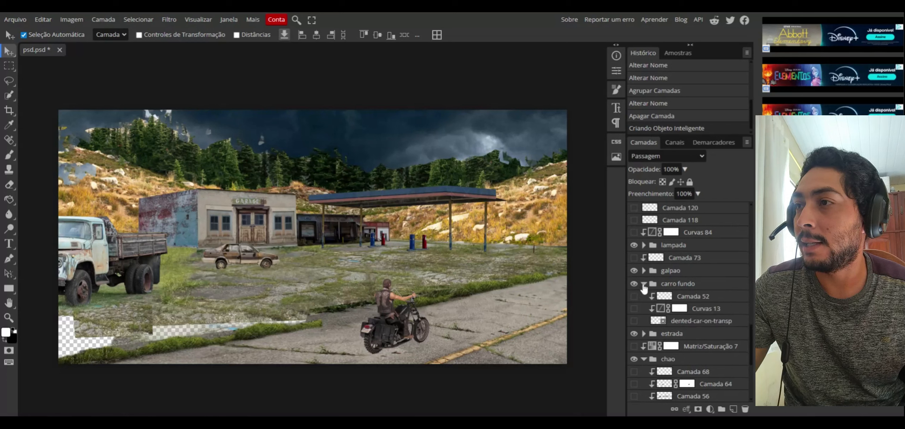
left_click(634, 321)
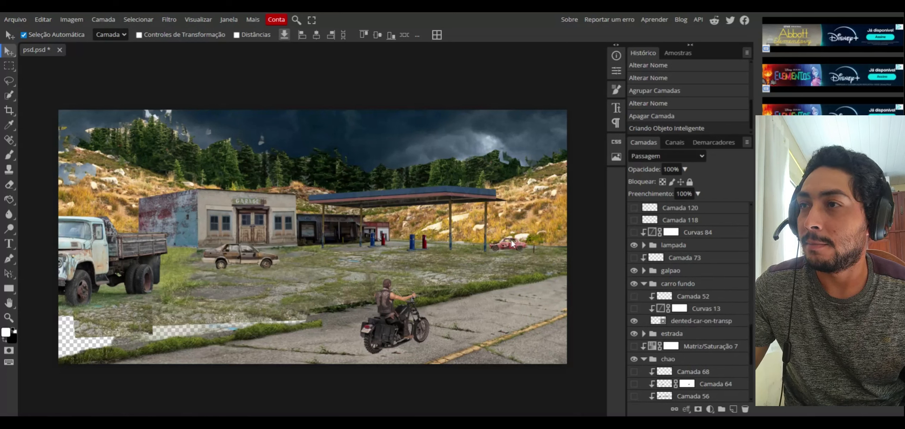
left_click(643, 284)
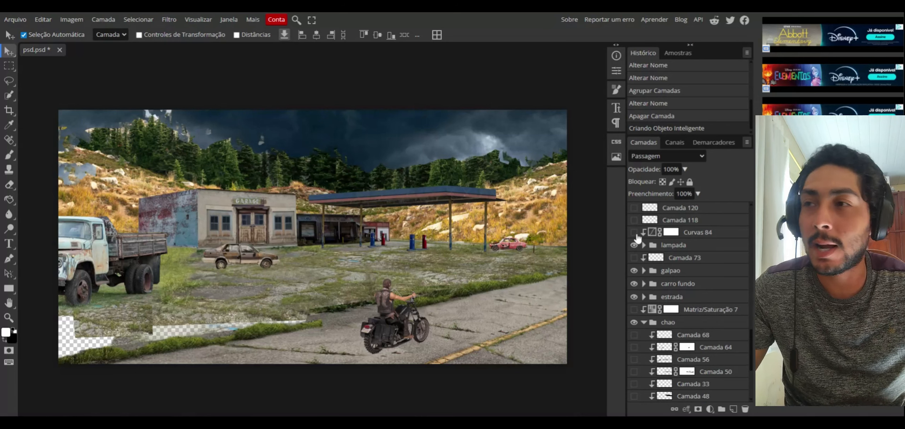
Expand the arvore group and show its masked pngtree-pine-tree layer.
scroll(707, 318, "up", 3)
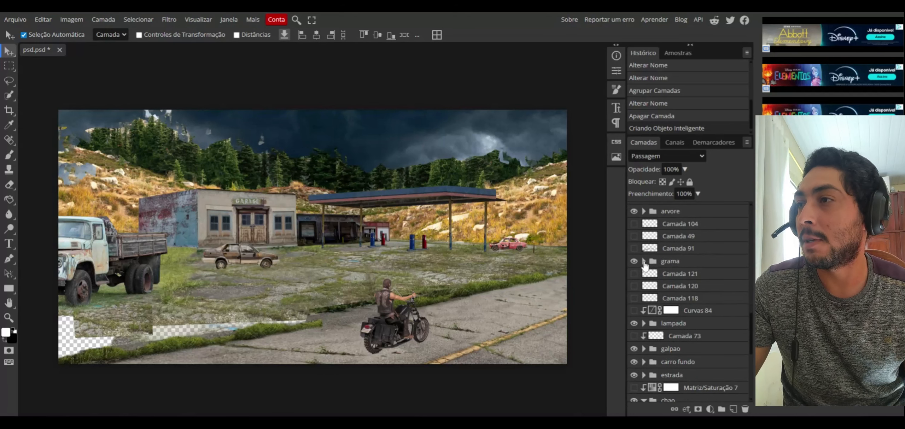
left_click(644, 261)
left_click(643, 261)
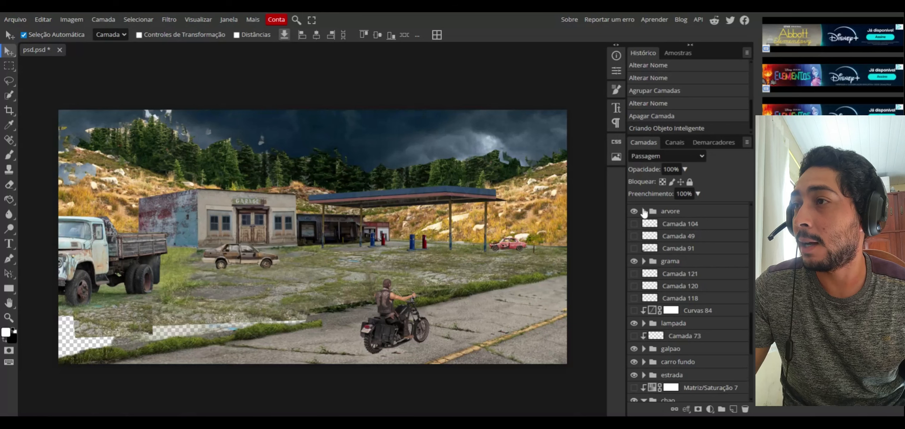
left_click(644, 211)
left_click(633, 248)
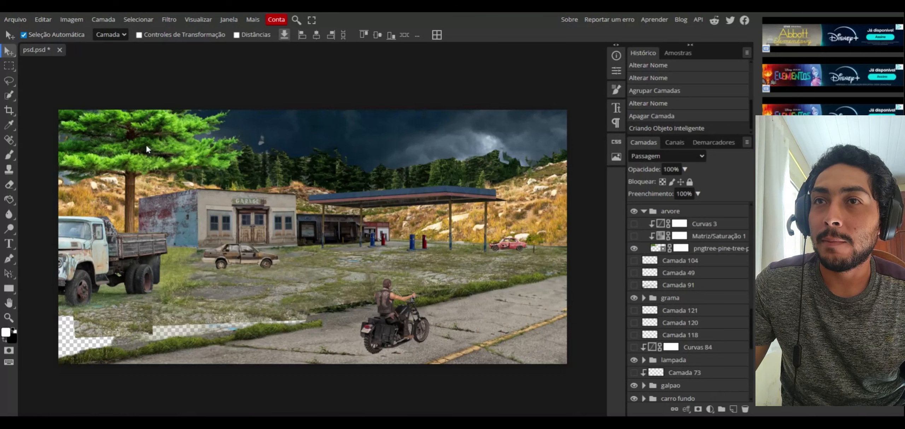
Try moving the pine tree layer slightly down, and undo the move.
left_click(721, 250)
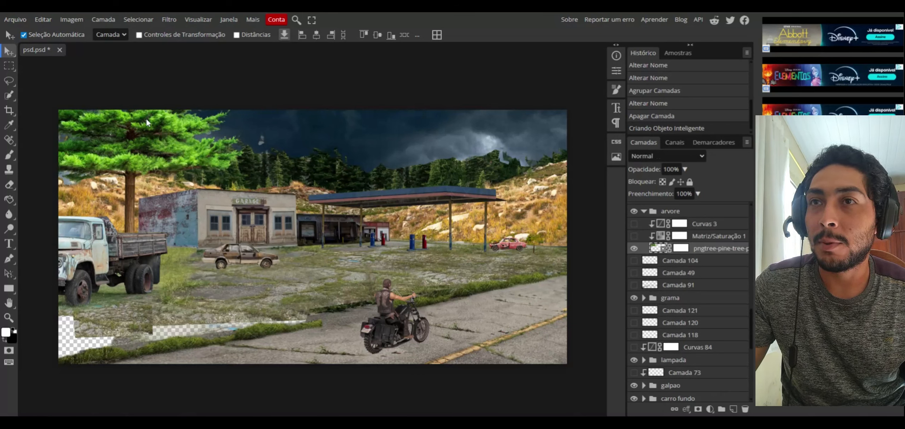
mouse_move(146, 122)
left_mouse_down()
mouse_move(176, 169)
mouse_move(201, 188)
mouse_move(177, 154)
mouse_move(146, 136)
left_mouse_up()
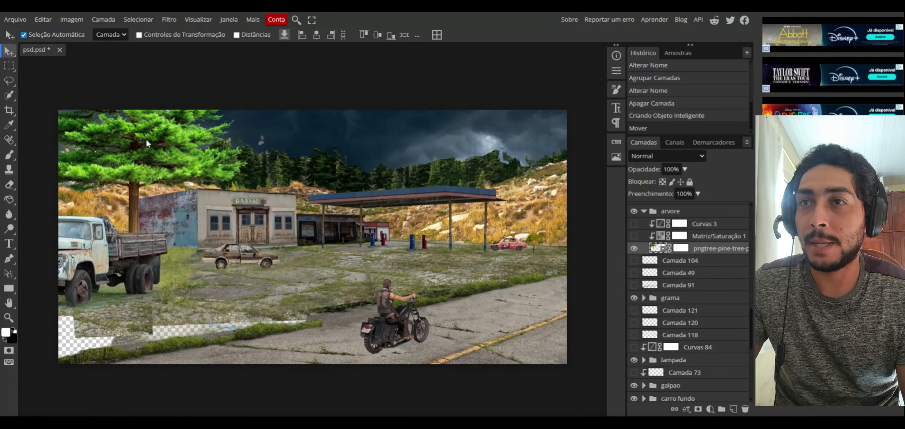
key("ctrl+z")
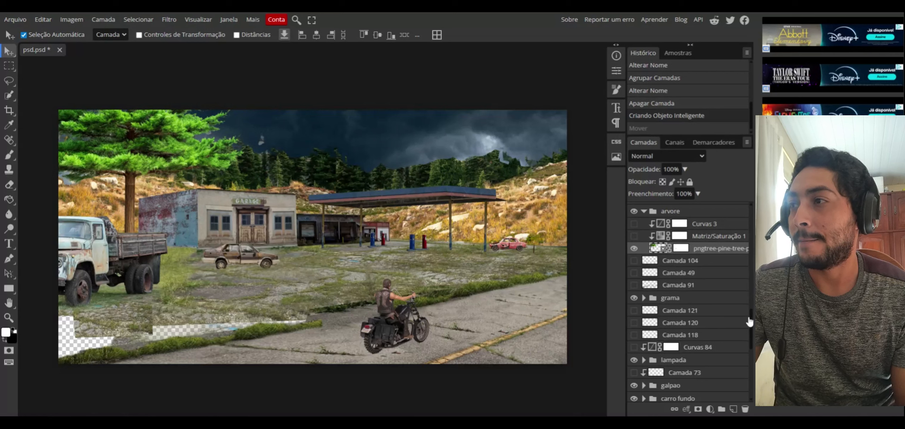
Expand the zumbi group and its nested Pasta 18 group, and show the masked Matriz/Saturação zombie layer.
left_click_drag(749, 320, 752, 292)
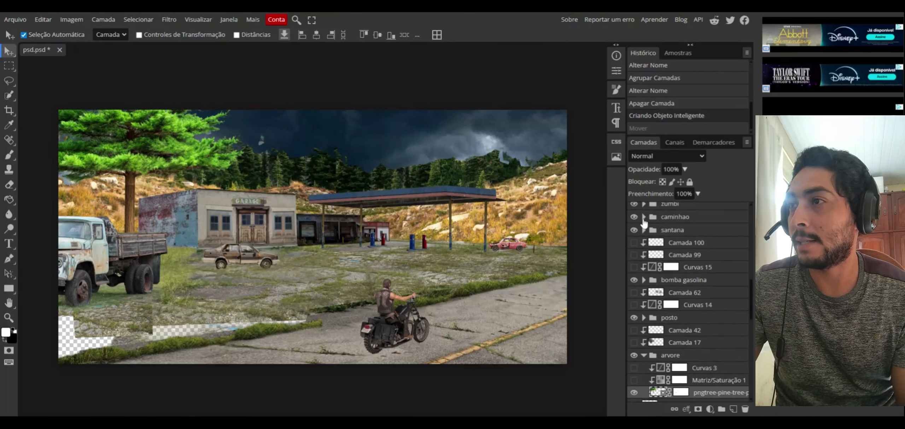
left_click(643, 218)
left_click(644, 218)
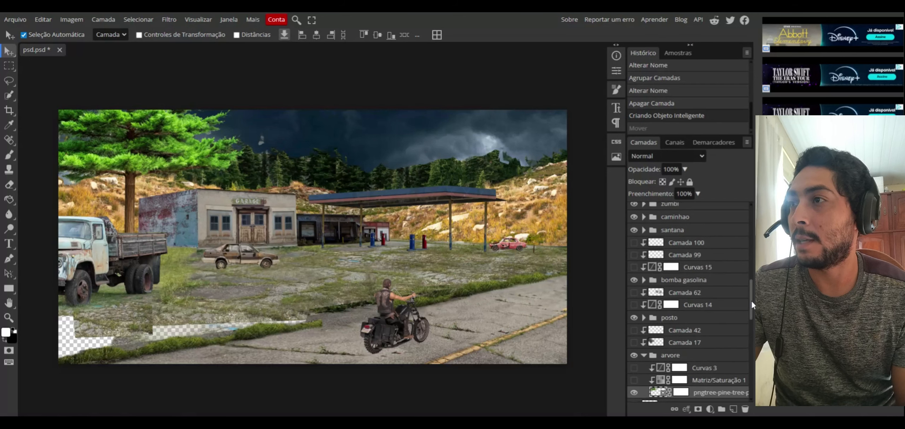
left_click_drag(751, 300, 751, 280)
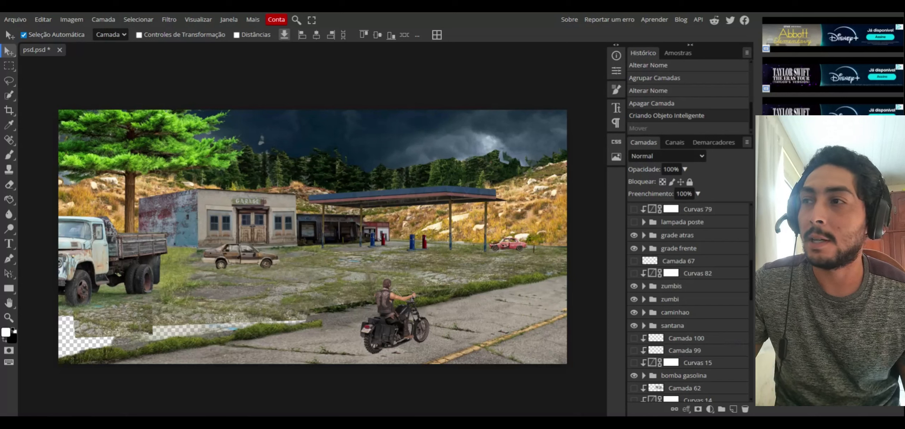
left_click(644, 299)
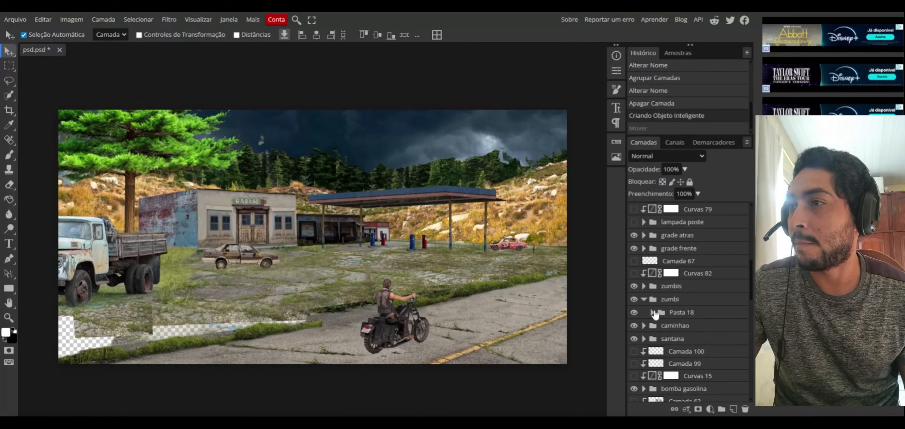
left_click(652, 313)
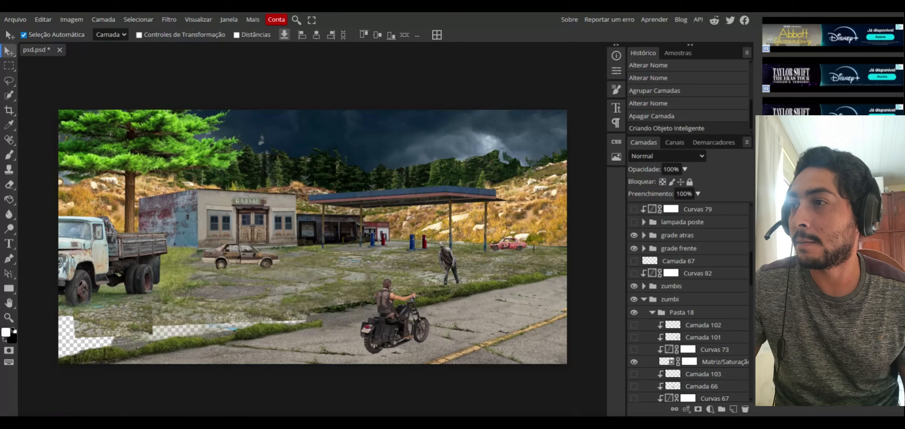
Show the three remaining masked zombie photo layers in Pasta 18, and collapse Pasta 18 and the zumbi group.
left_click_drag(751, 276, 751, 293)
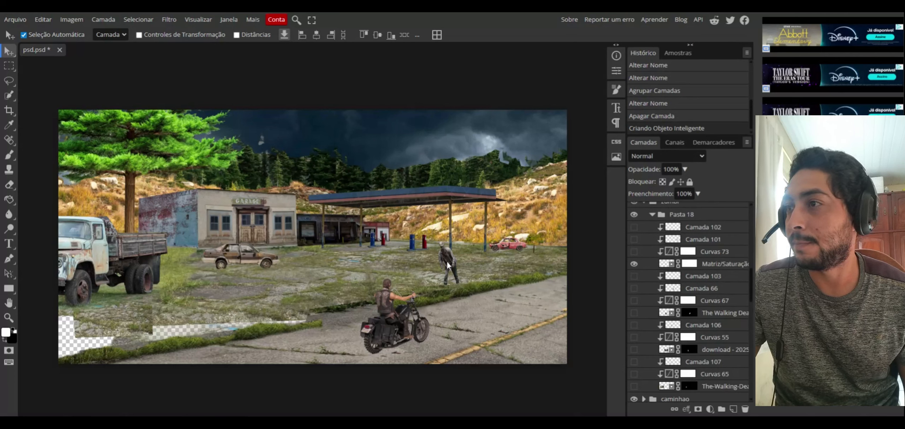
left_click(634, 313)
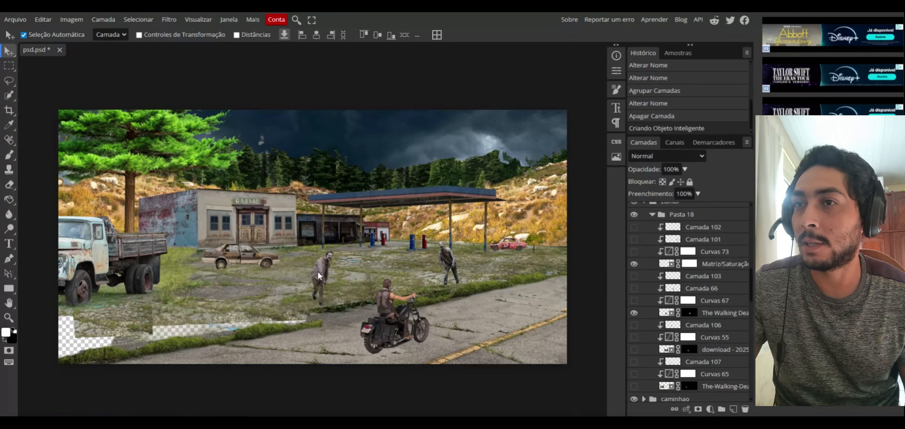
left_click(634, 350)
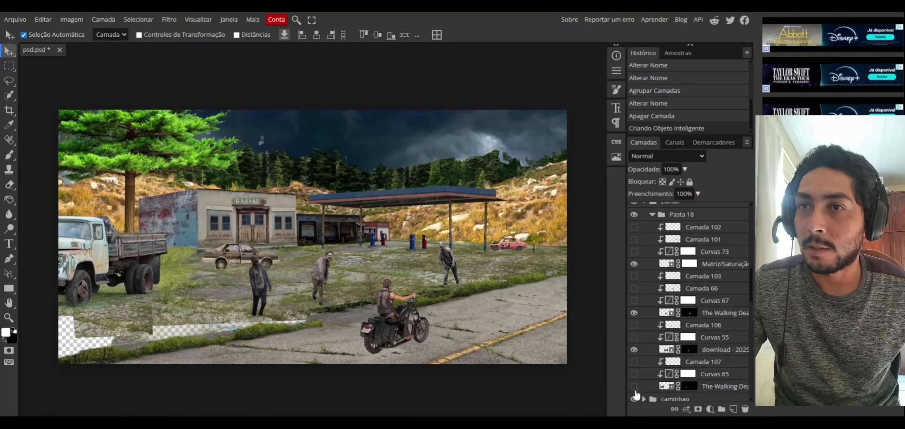
left_click(634, 386)
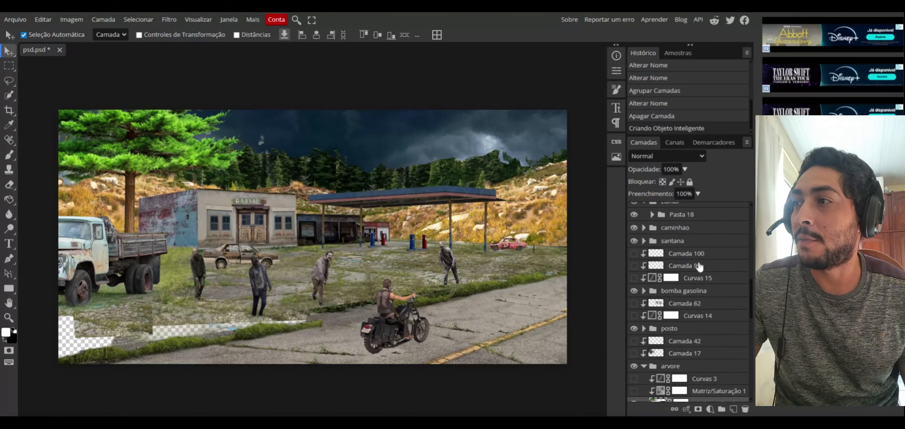
left_click(652, 214)
left_click_drag(749, 307, 747, 298)
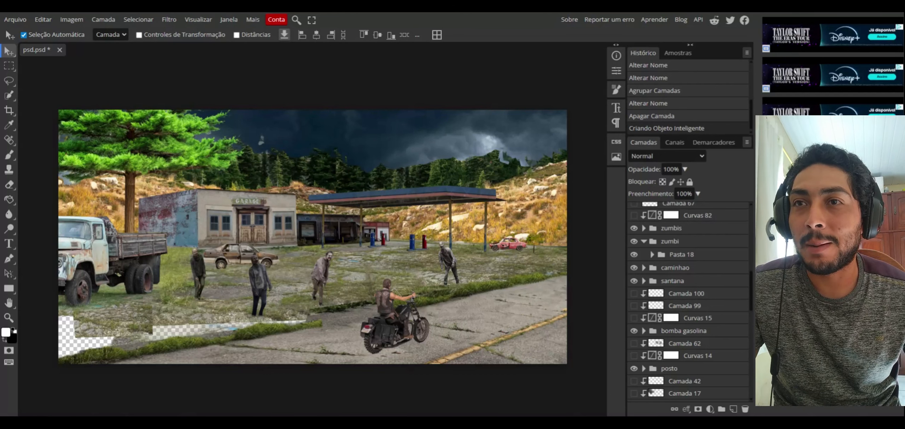
left_click(644, 242)
Expand the zumbis group, show its two zombie layers, and collapse the group.
left_click(644, 229)
left_click(634, 265)
left_click(634, 289)
left_click(644, 229)
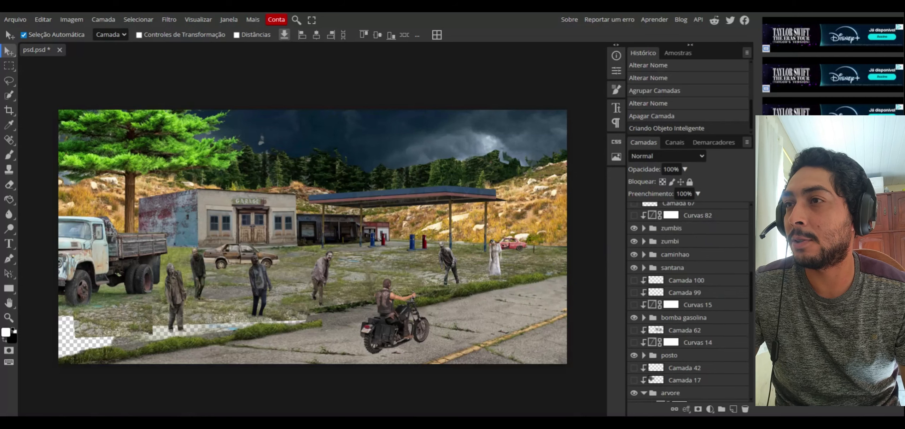
Show both lampada poste groups so the two street lamps appear in the scene.
left_click_drag(752, 304, 752, 289)
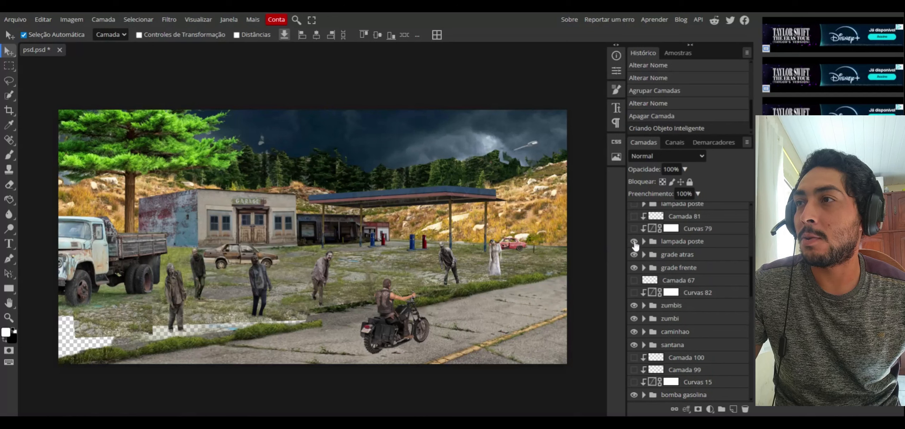
left_click(634, 243)
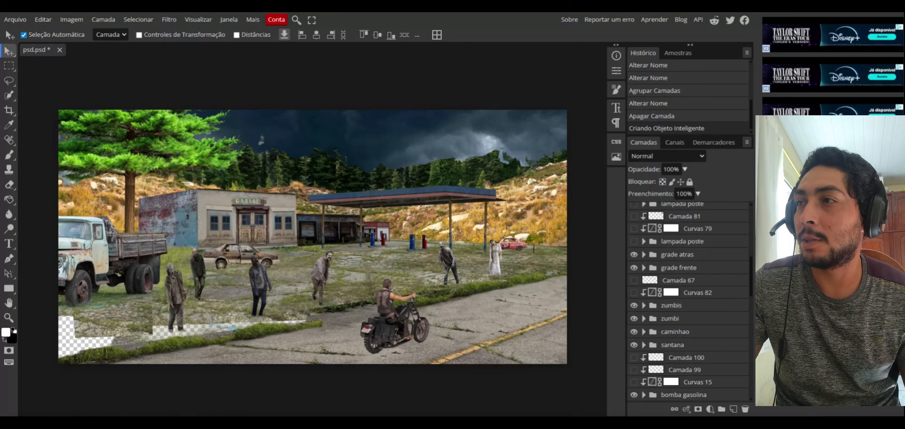
left_click(634, 242)
left_click_drag(751, 285, 749, 273)
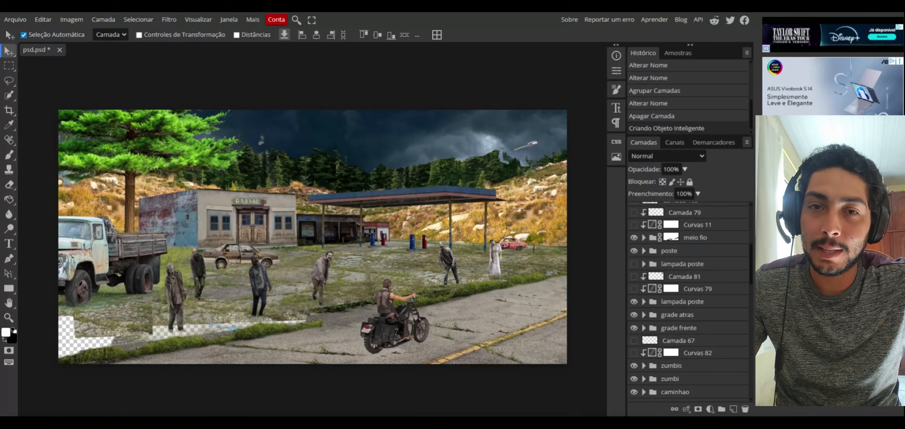
left_click(633, 264)
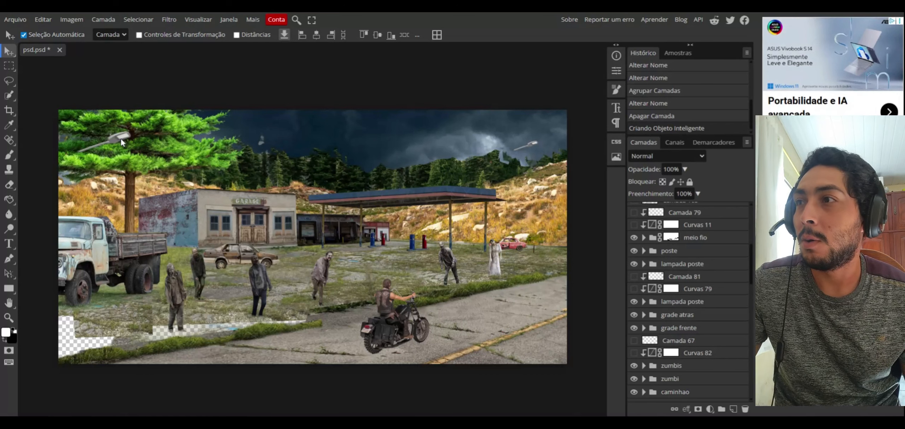
Show the Pasta 22 and Pasta 20 poles inside the nested poste group, and collapse the poste and lampada poste groups.
left_click(643, 264)
left_click(643, 250)
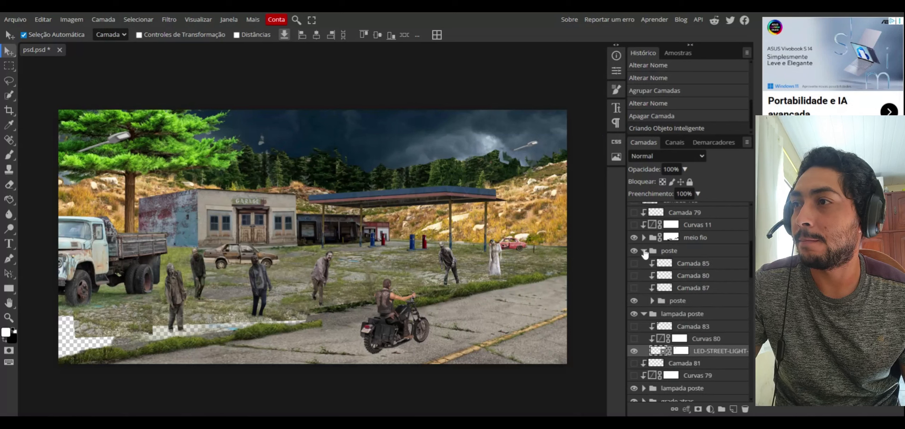
left_click(653, 301)
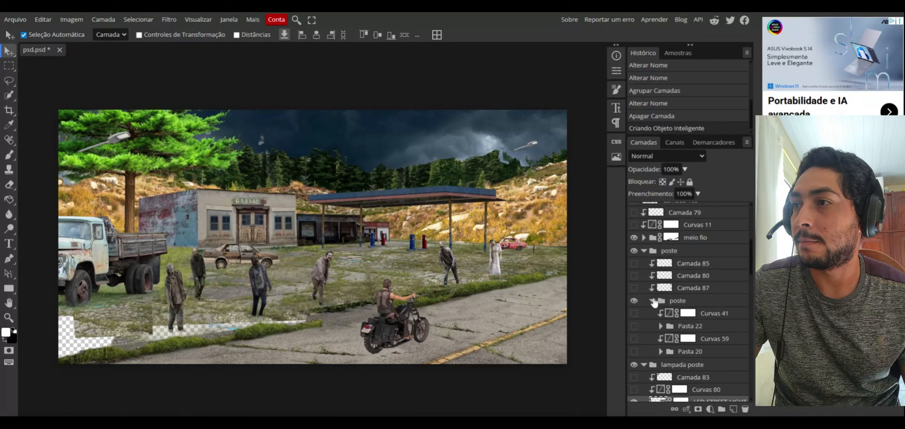
left_click(633, 326)
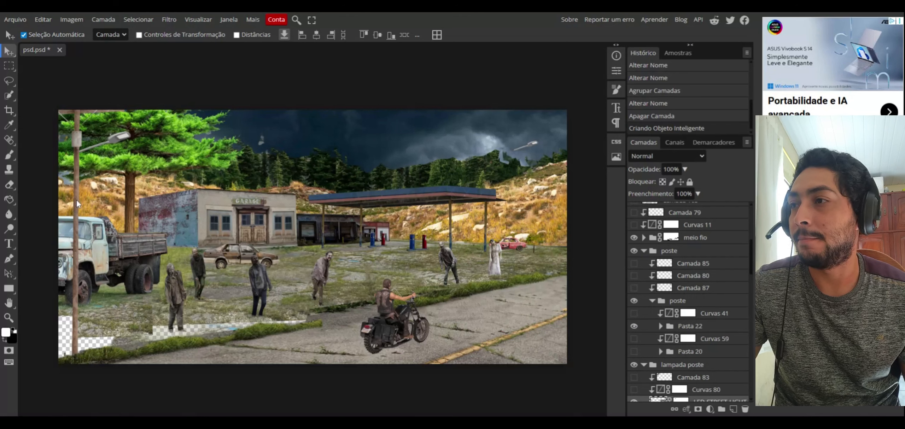
left_click(634, 353)
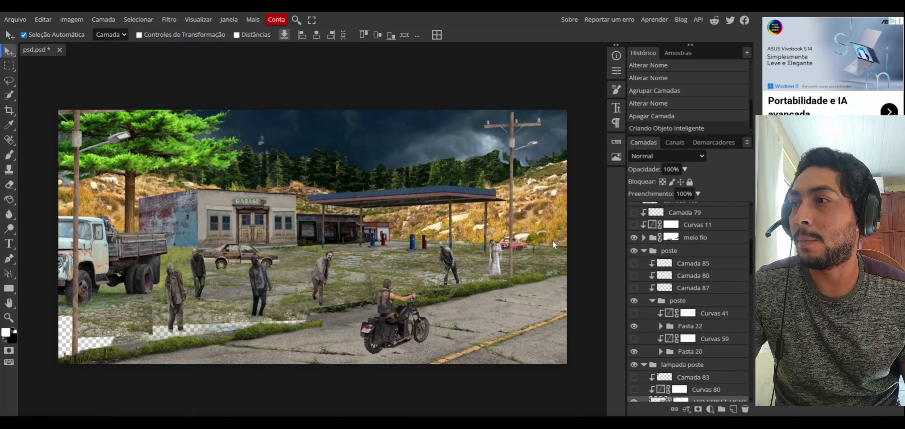
left_click(652, 301)
left_click(644, 251)
left_click(644, 264)
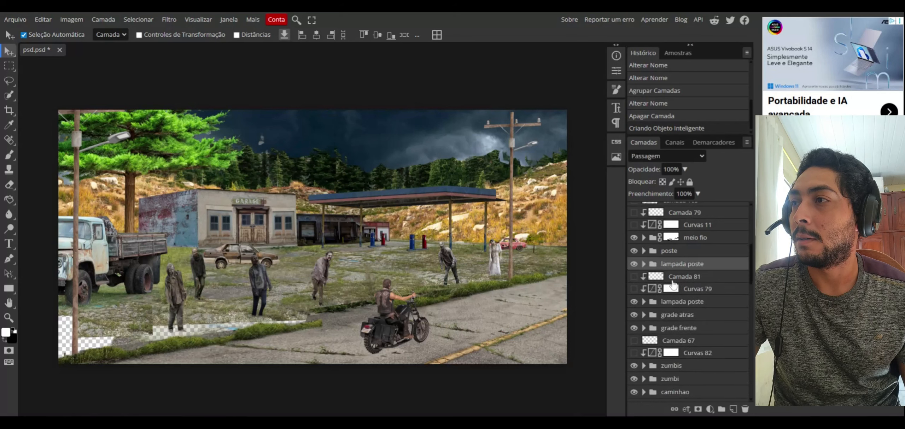
Expand the grade frente group and its nested grade group, and show the dv3ytpui copy 5 fence layer.
mouse_move(749, 277)
left_mouse_down()
mouse_move(751, 221)
mouse_move(748, 279)
left_mouse_up()
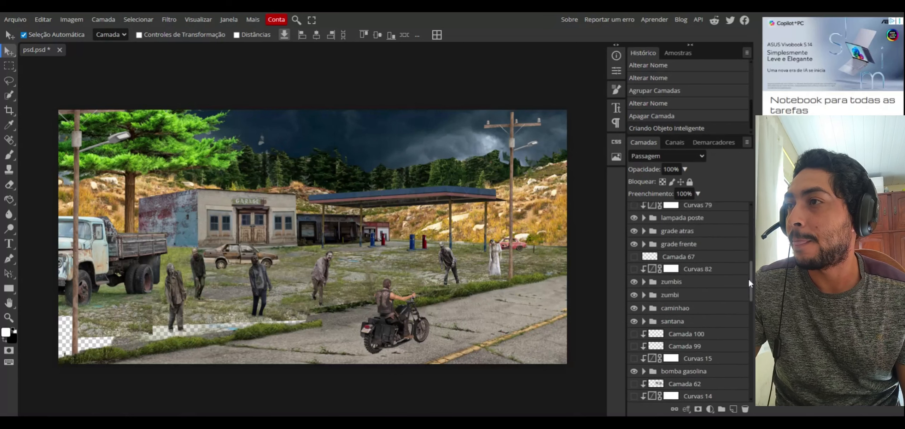
left_click(643, 244)
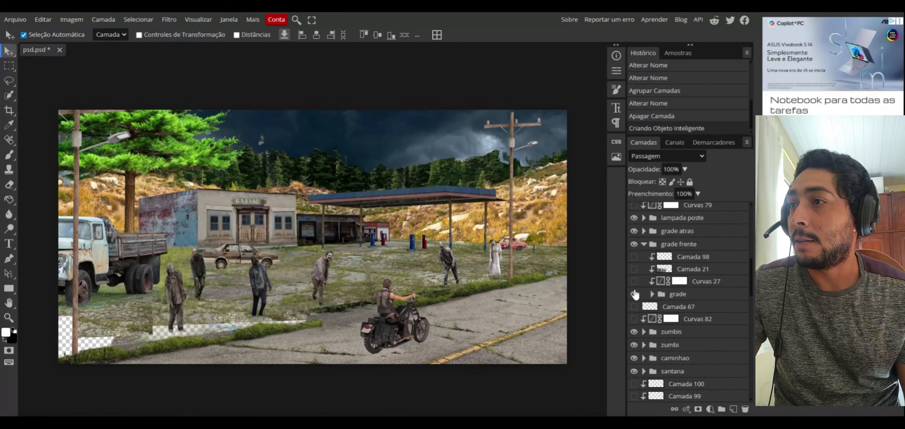
left_click(652, 294)
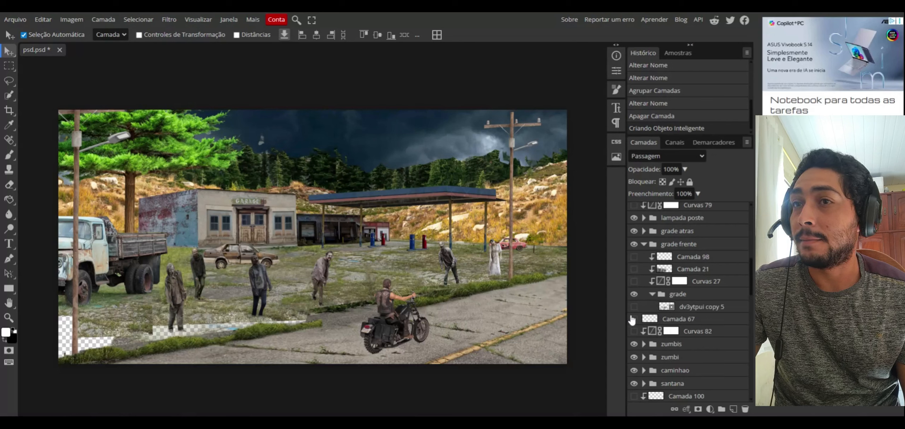
left_click(634, 307)
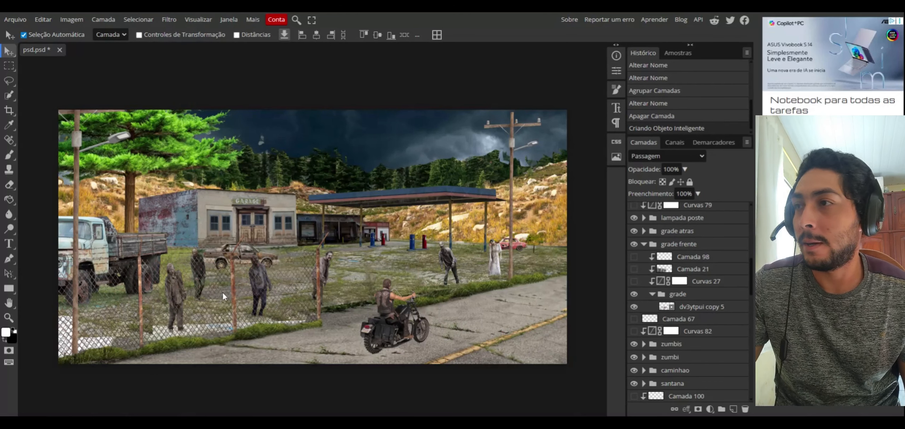
Expand the grade atras group and its nested group, and show the dv3ytpui copy 4 and dv3ytpui fence layers.
left_click(643, 231)
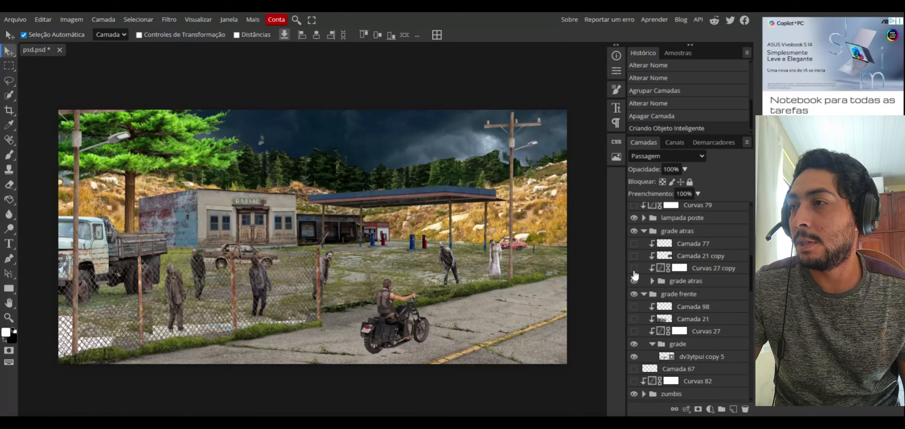
left_click(652, 281)
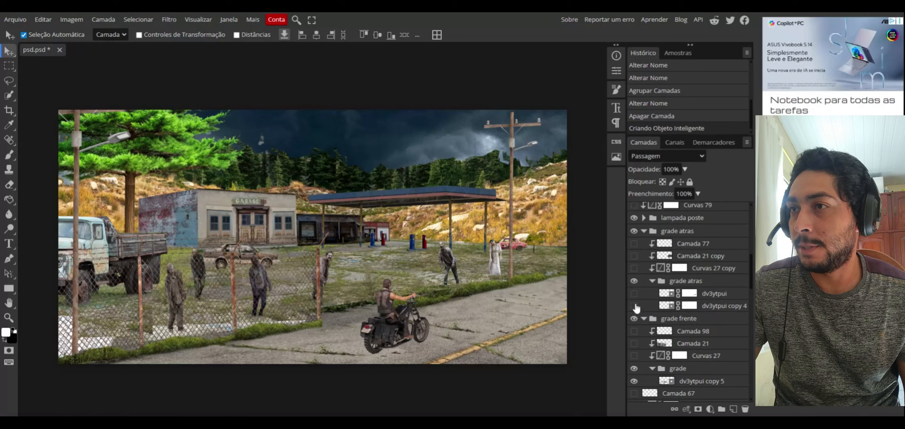
left_click(633, 306)
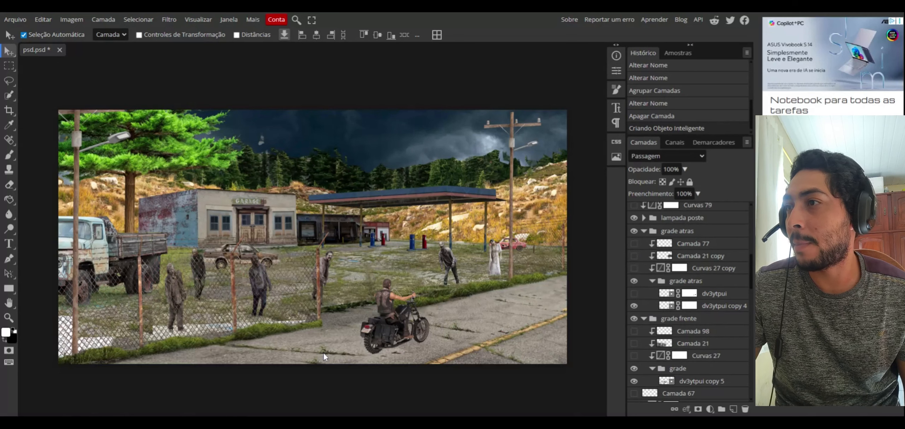
left_click(634, 293)
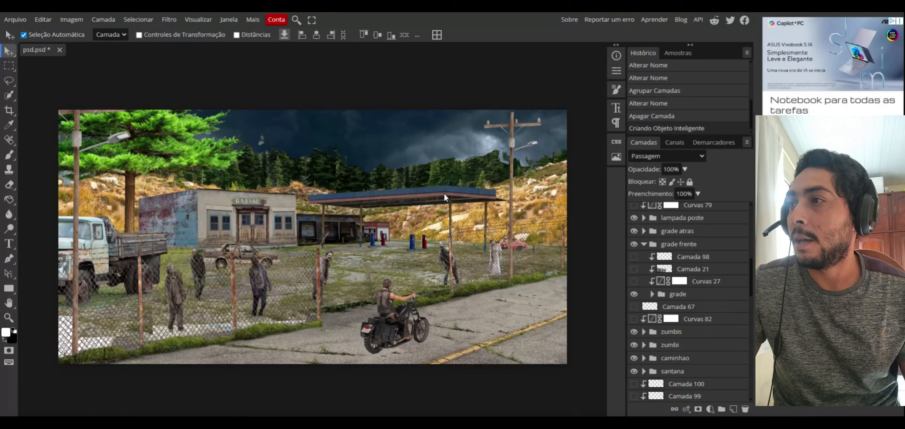
Expand the arvores atras 2 group and show both of its pngtree-serene-pine layers.
left_click_drag(749, 269, 754, 383)
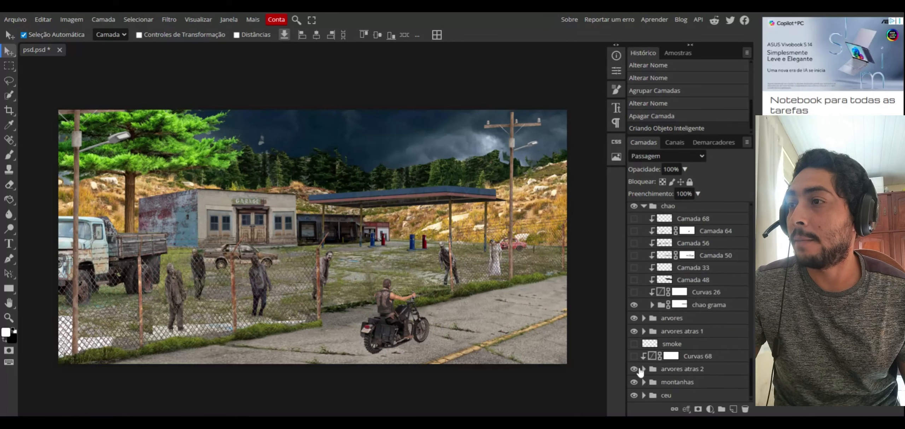
left_click(643, 369)
left_click(634, 394)
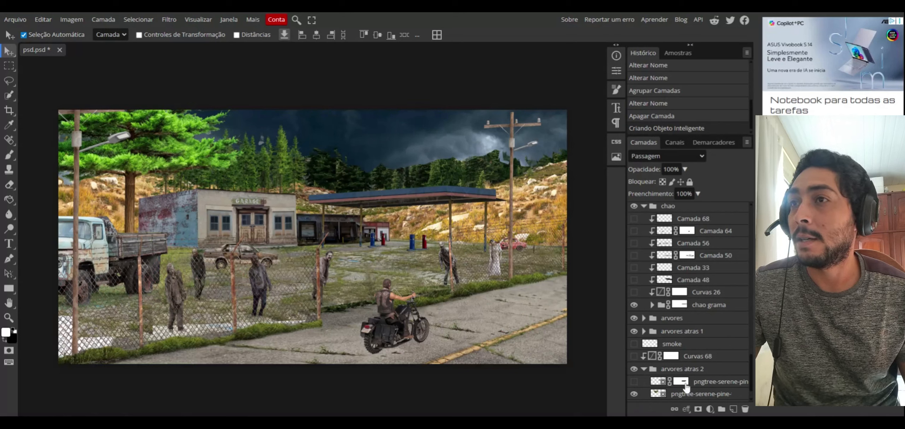
left_click(634, 381)
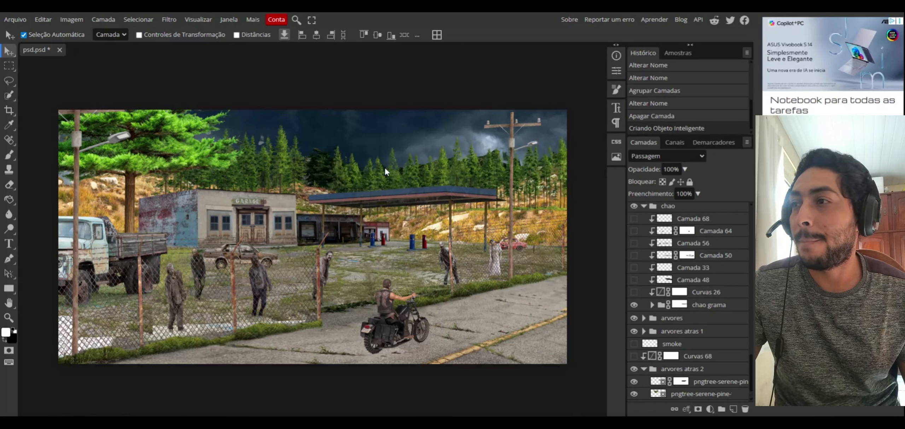
left_click(644, 332)
left_click(646, 333)
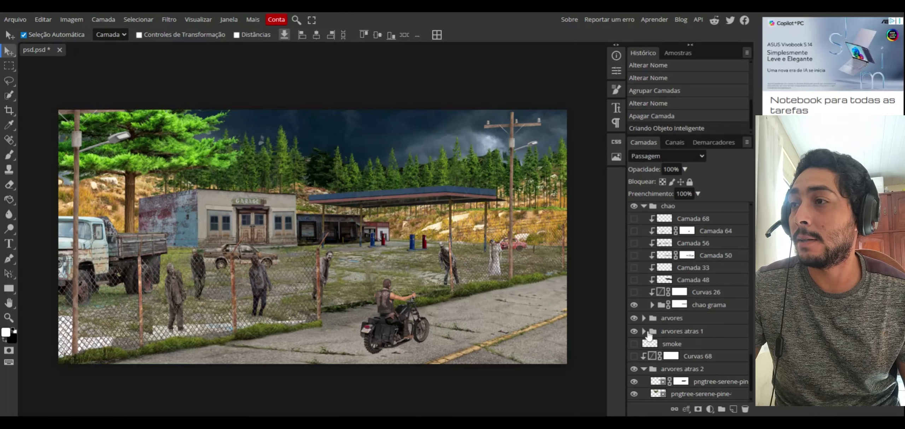
Show the four pngtree-pine-tree layers in the arvores copy group, and collapse it and the arvores group.
left_click(644, 318)
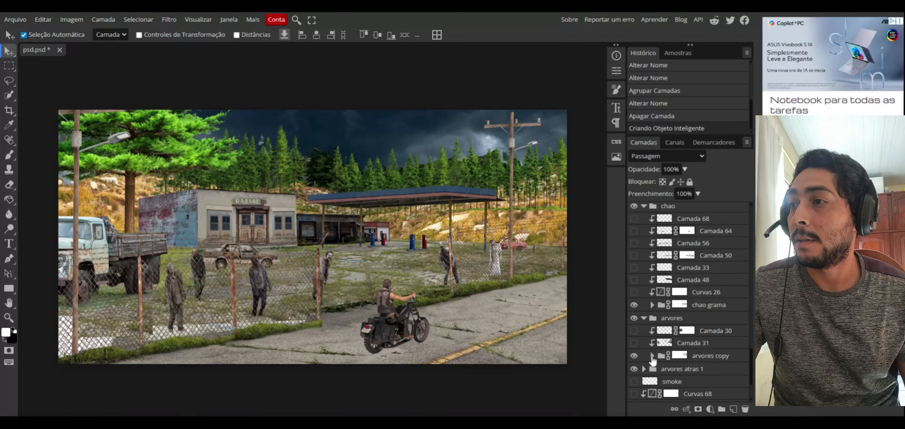
left_click(652, 355)
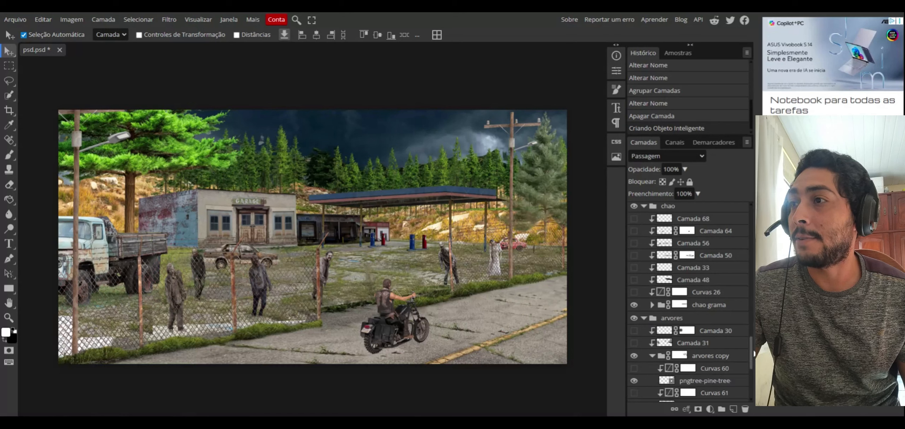
scroll(751, 357, "down", 5)
left_click(634, 328)
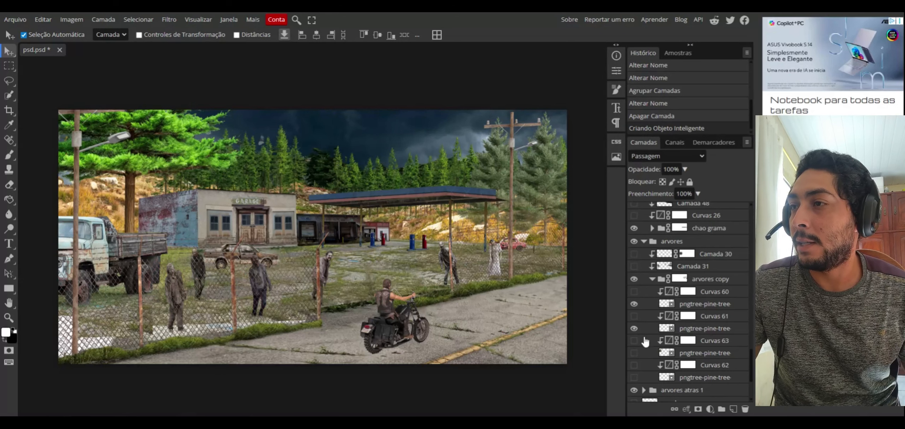
left_click(633, 353)
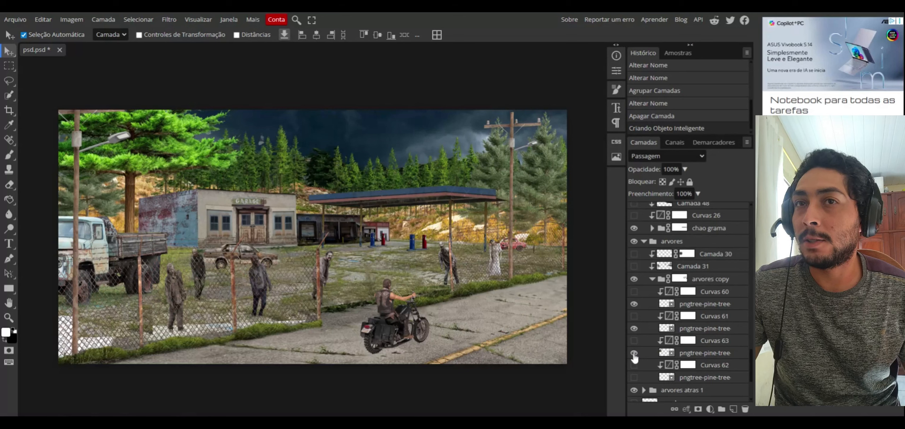
left_click(634, 378)
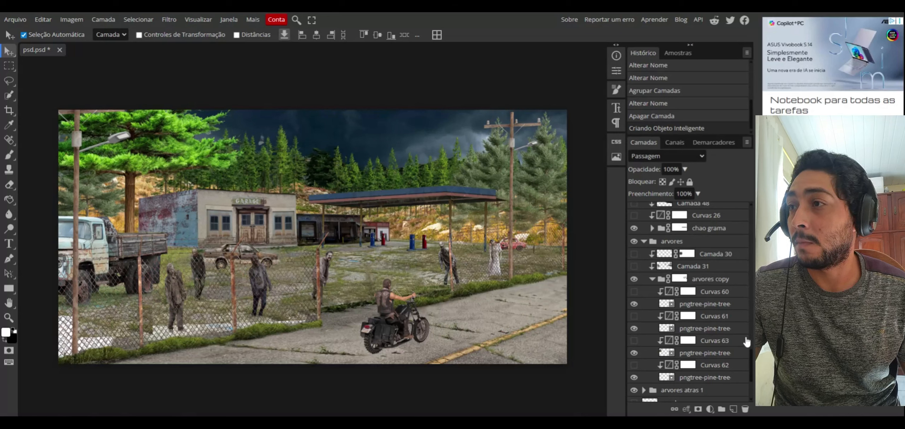
left_click(652, 279)
scroll(649, 245, "up", 1)
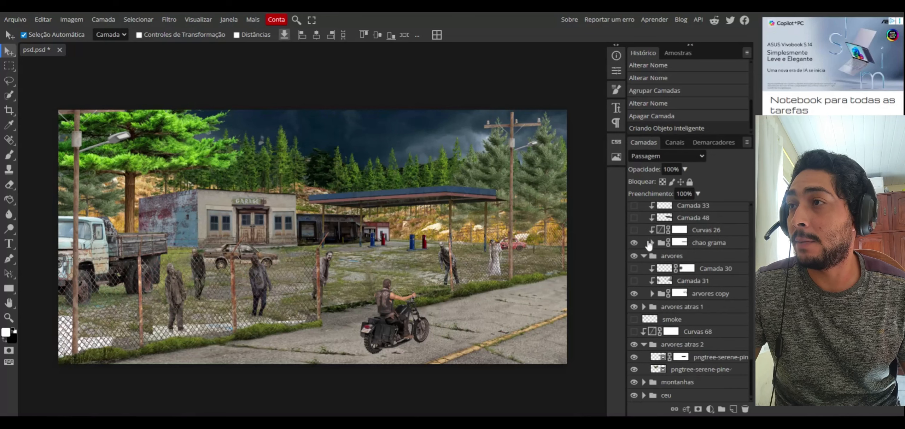
left_click(643, 256)
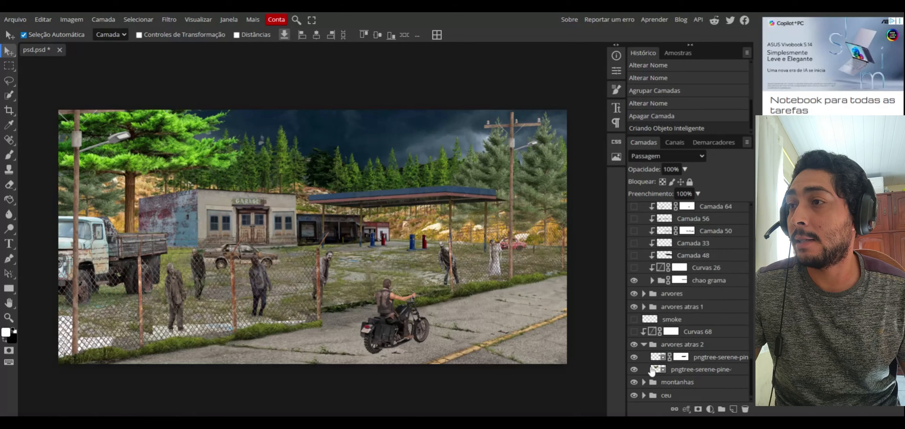
scroll(749, 353, "up", 5)
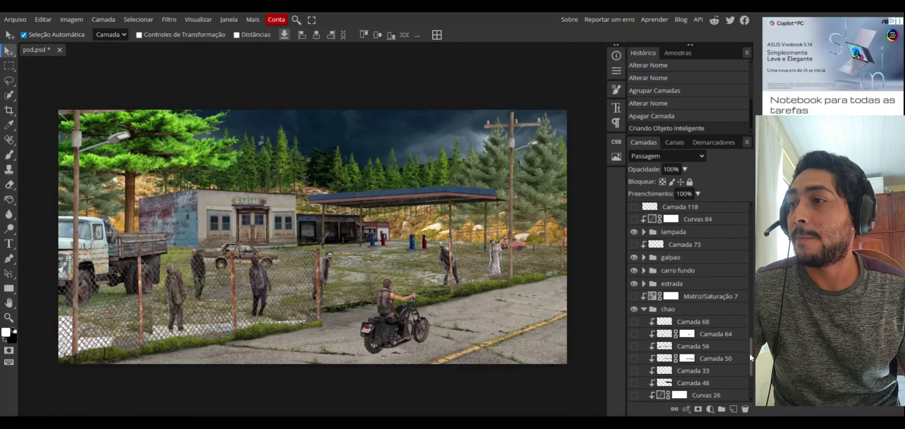
Collapse the chao group, expand the grama group and show its chao grama group, toggling its visibility to compare before and after.
scroll(750, 353, "up", 3)
left_click(643, 382)
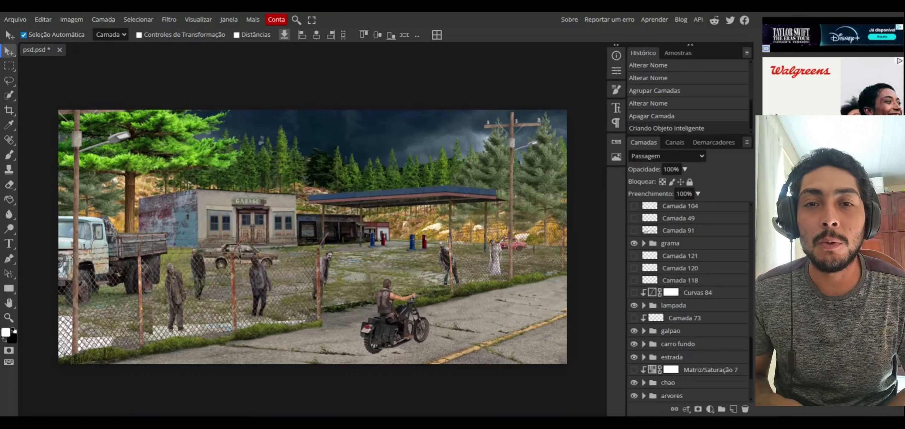
left_click(644, 243)
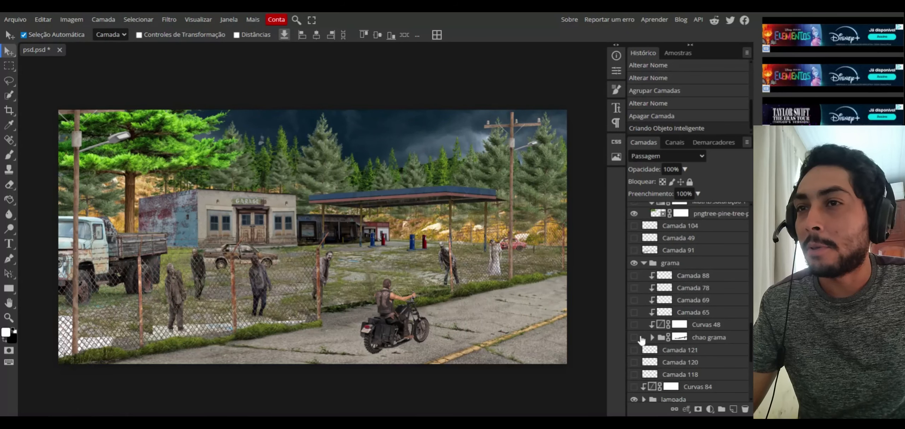
left_click(634, 337)
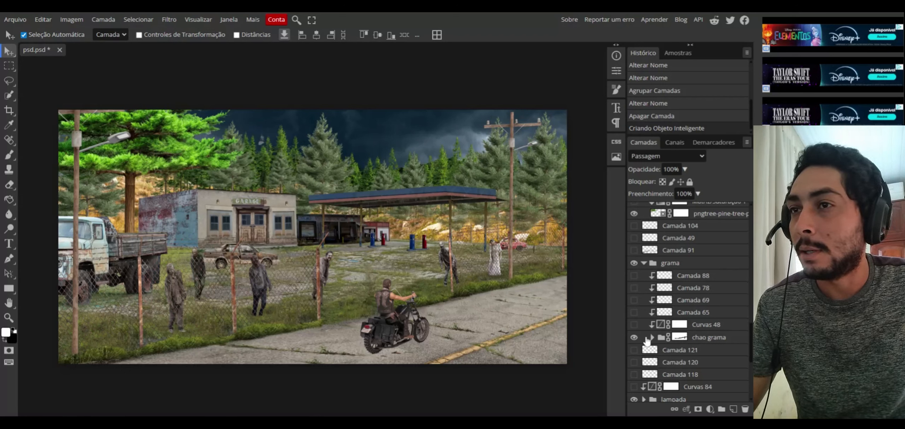
left_click(632, 338)
left_click(632, 339)
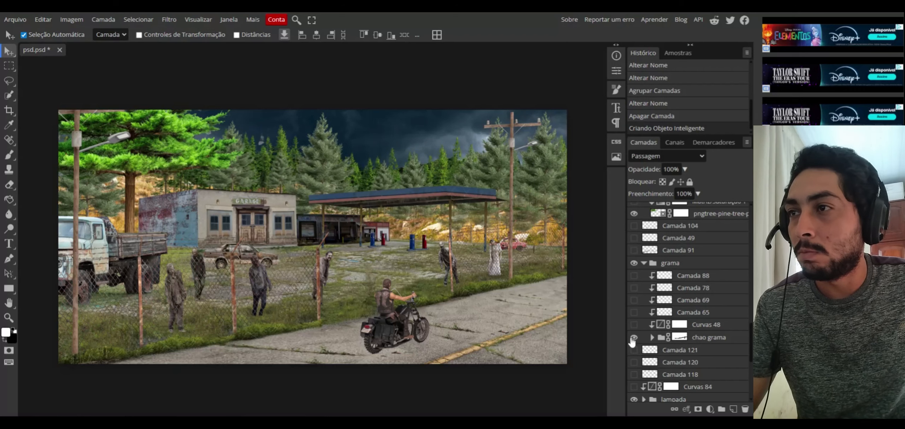
left_click(633, 338)
left_click(633, 339)
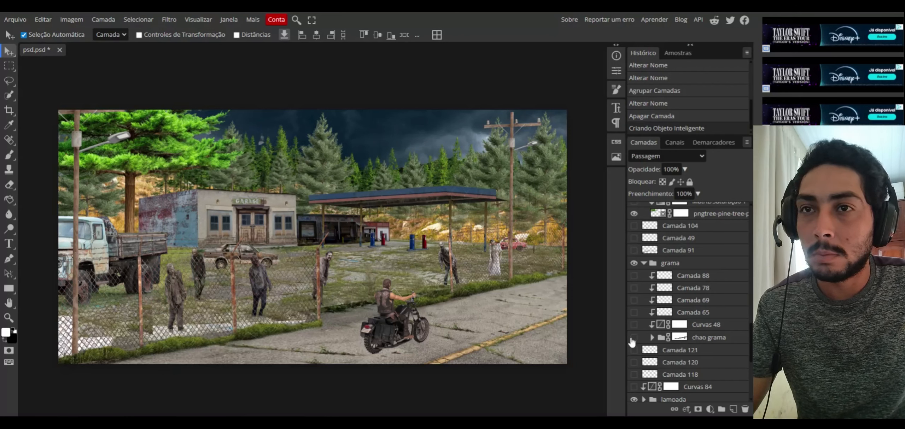
left_click(632, 339)
left_click(632, 340)
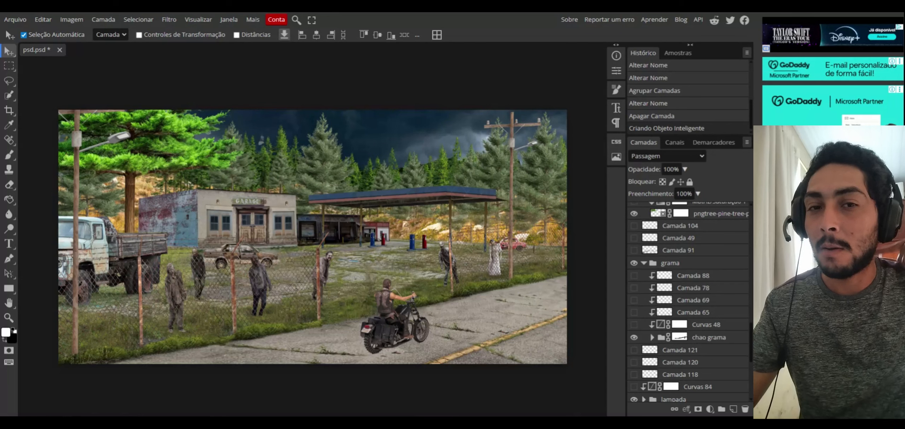
Look over the grass across the scene with the Hand tool and collapse the grama group.
scroll(262, 373, "up", 2)
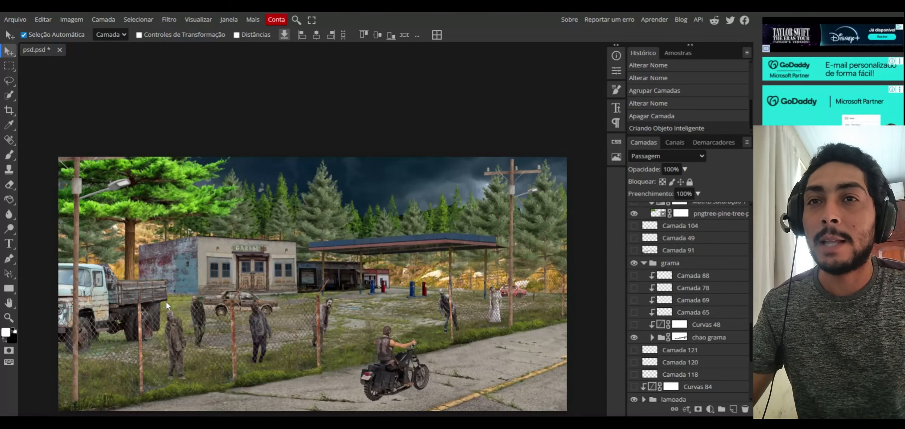
key("h")
left_click_drag(340, 297, 343, 200)
left_click_drag(397, 180, 392, 243)
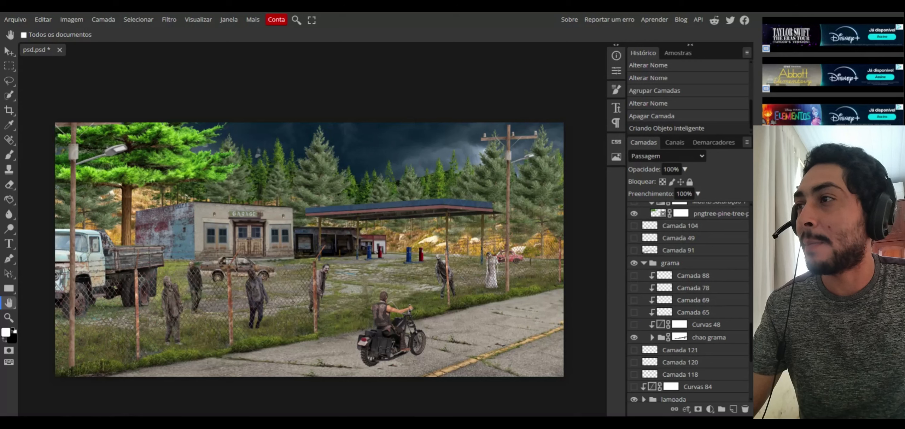
left_click(643, 263)
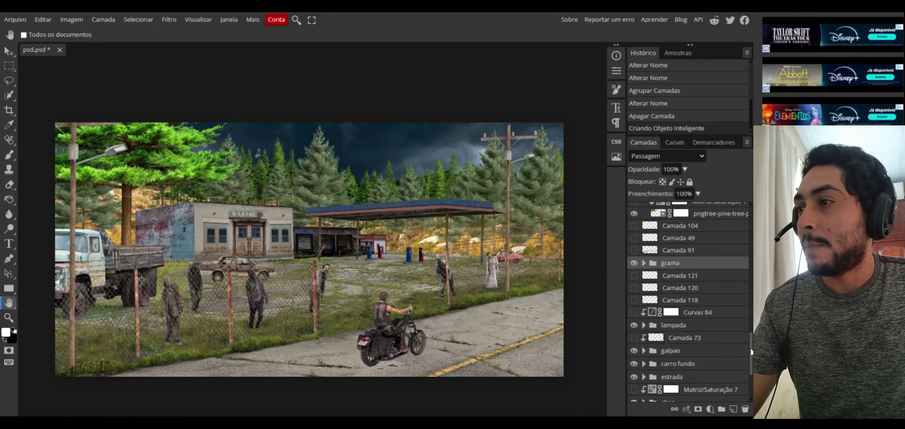
Expand the ceu group and show its Curvas 53 adjustment, toggling it to compare the sky before and after.
scroll(707, 347, "down", 3)
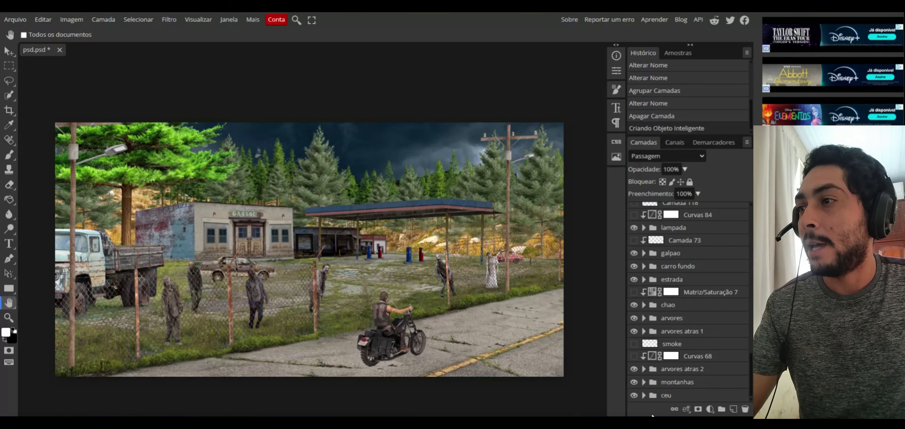
left_click(643, 395)
scroll(750, 365, "down", 2)
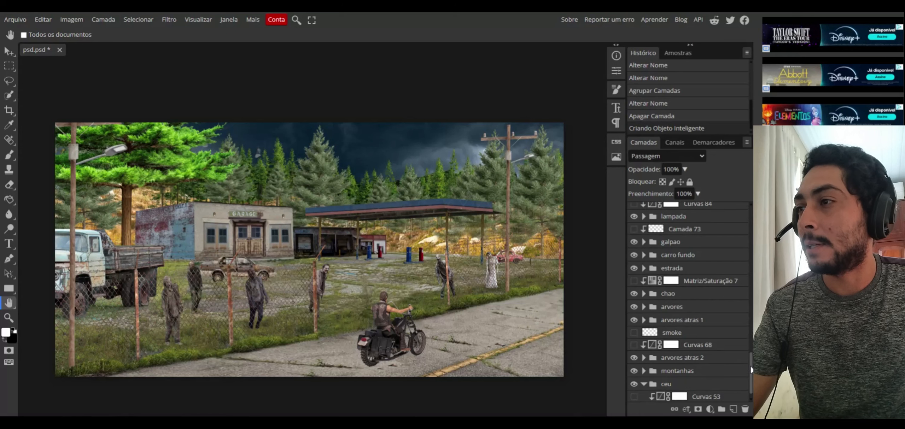
left_click(633, 383)
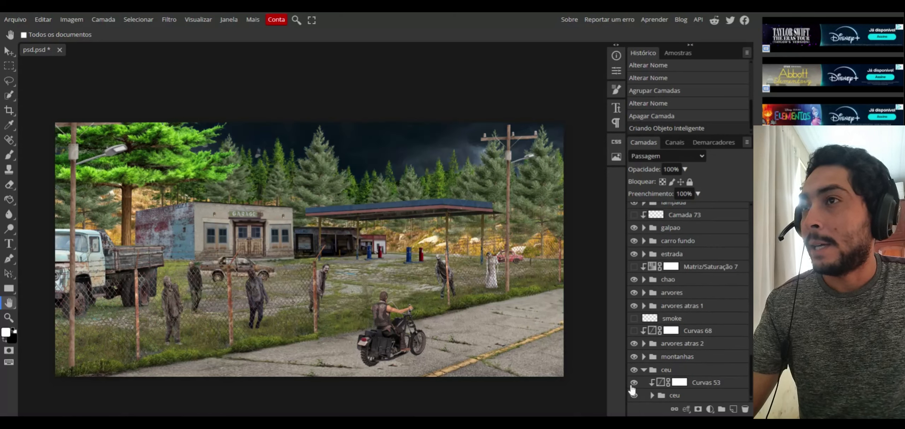
left_click(632, 387)
left_click(632, 387)
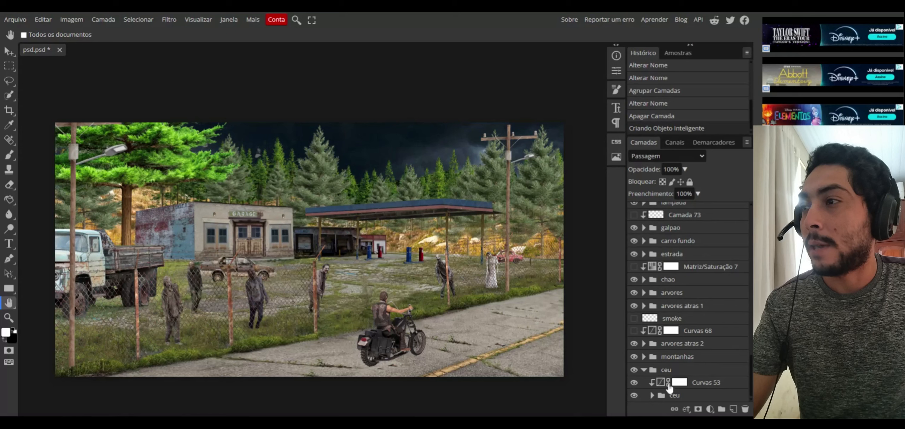
Examine the Curvas 53 curve and the list of available adjustment layers, and collapse the ceu group.
double_click(660, 382)
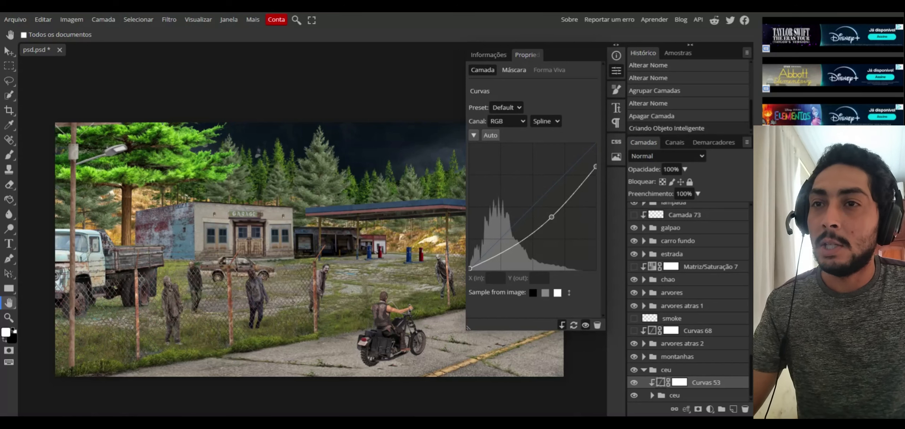
left_click(615, 72)
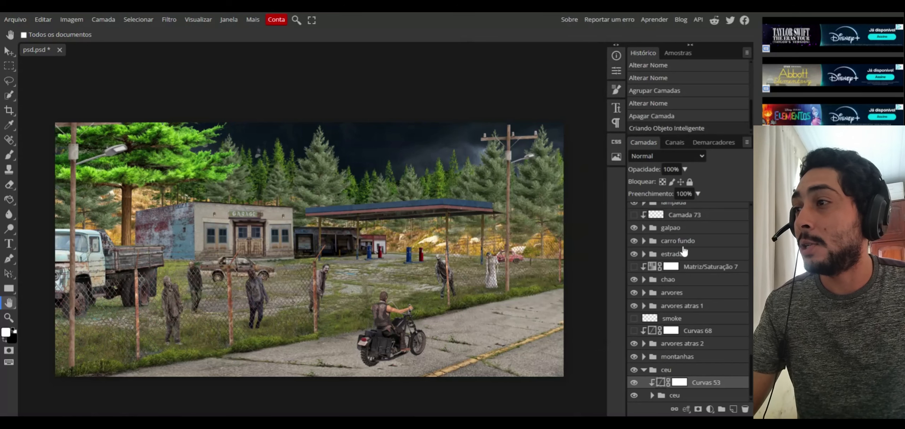
left_click(710, 409)
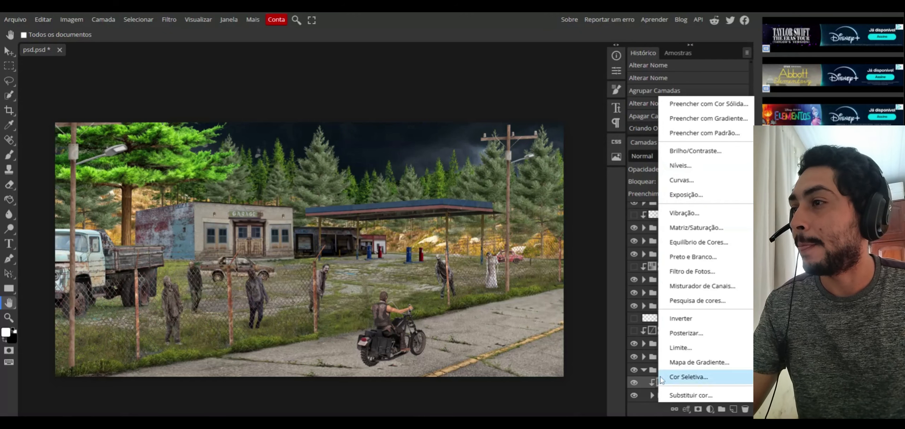
left_click(644, 371)
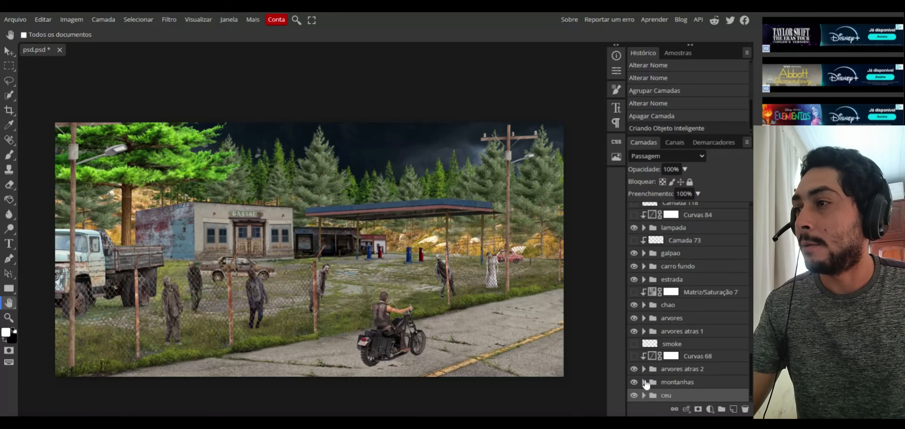
Expand the montanhas group and show its Curvas 29 adjustment, toggling it to compare the mountains before and after.
left_click(643, 382)
left_click_drag(751, 355, 750, 367)
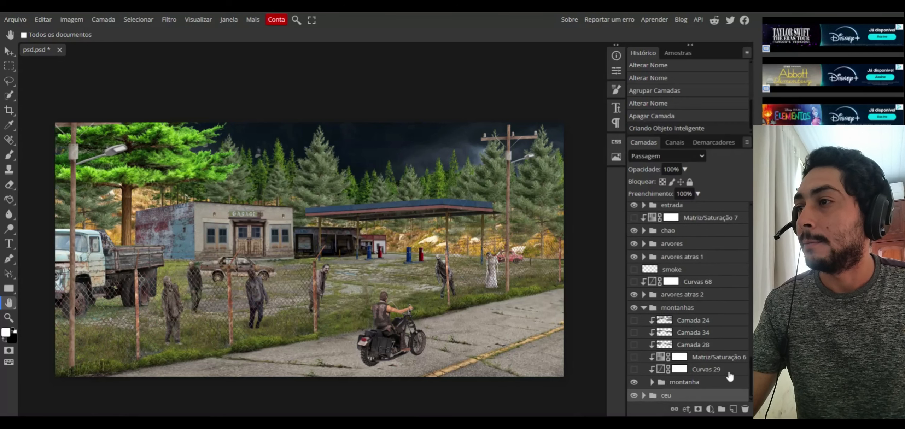
left_click(634, 370)
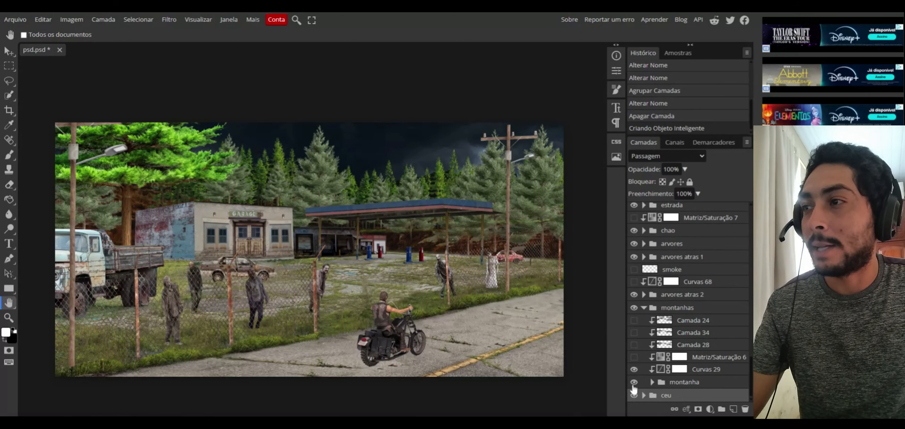
left_click(633, 371)
left_click(634, 371)
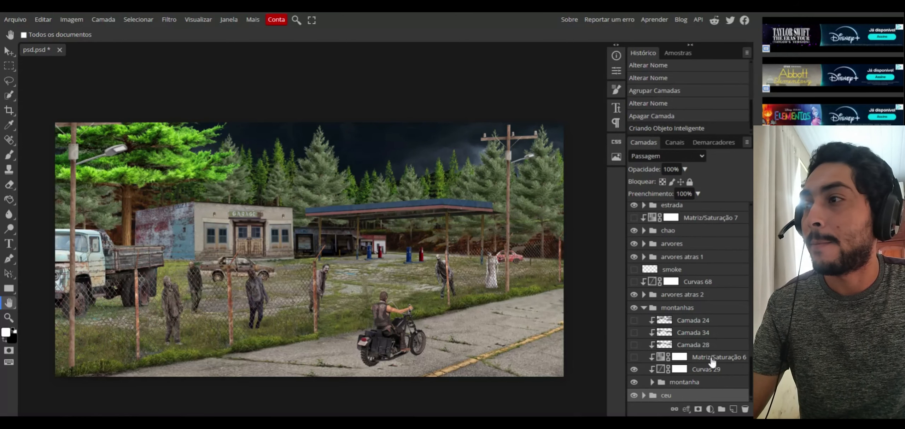
Examine the curve of the Curvas 29 adjustment in the montanhas group, and close its properties.
left_click(660, 369)
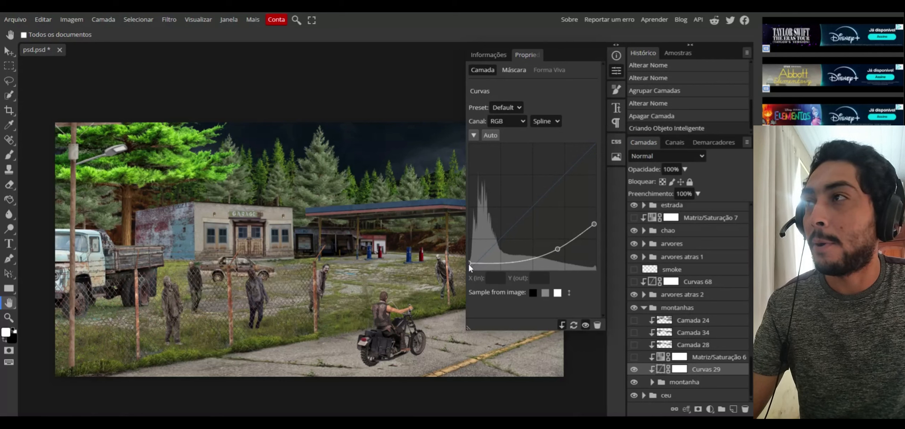
left_click(616, 71)
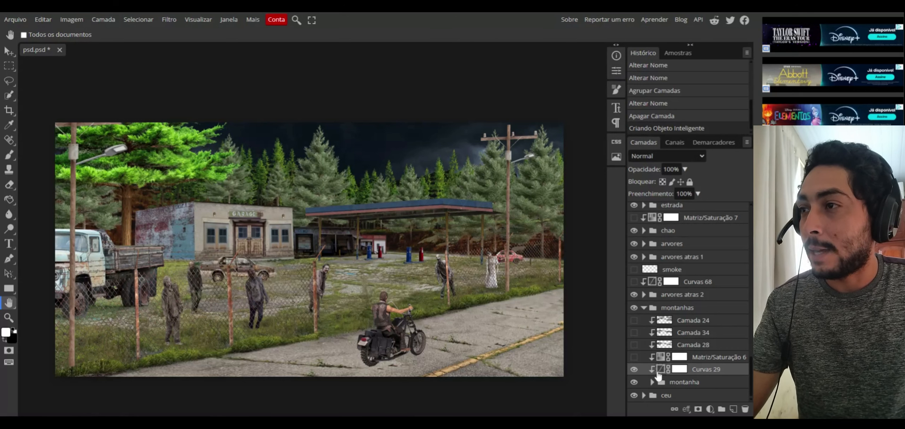
double_click(658, 371)
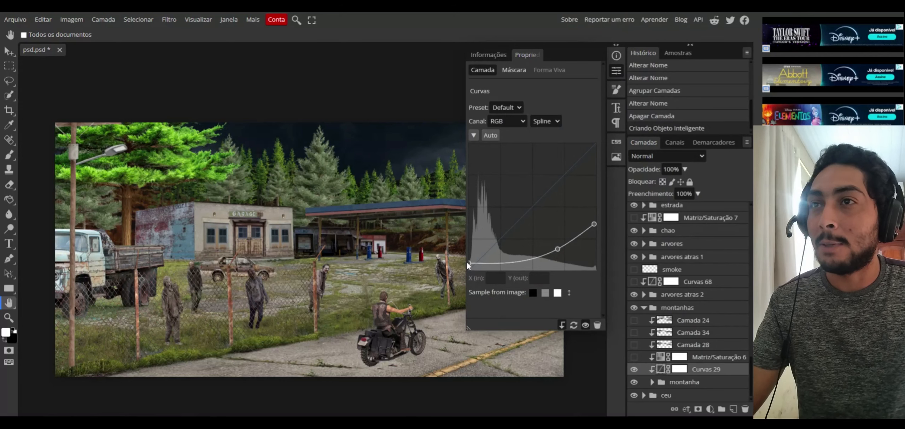
left_click(616, 73)
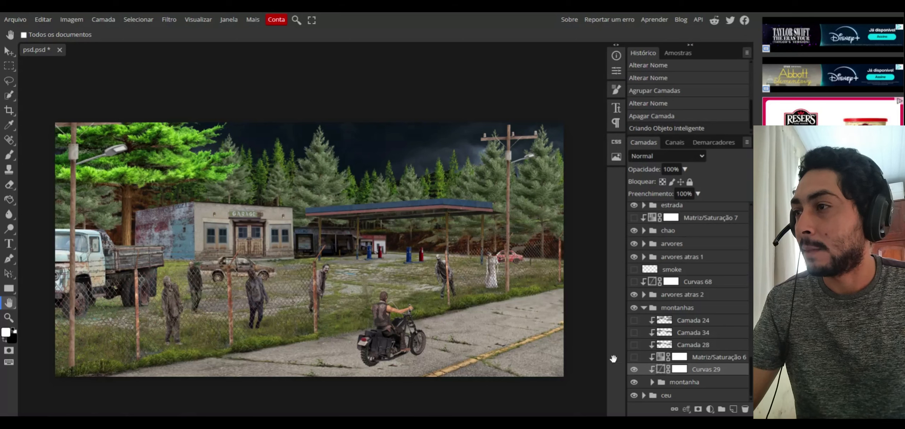
Show the Matriz/Saturação 6 adjustment in the montanhas group, review its settings and compare the mountains with and without it.
left_click(634, 358)
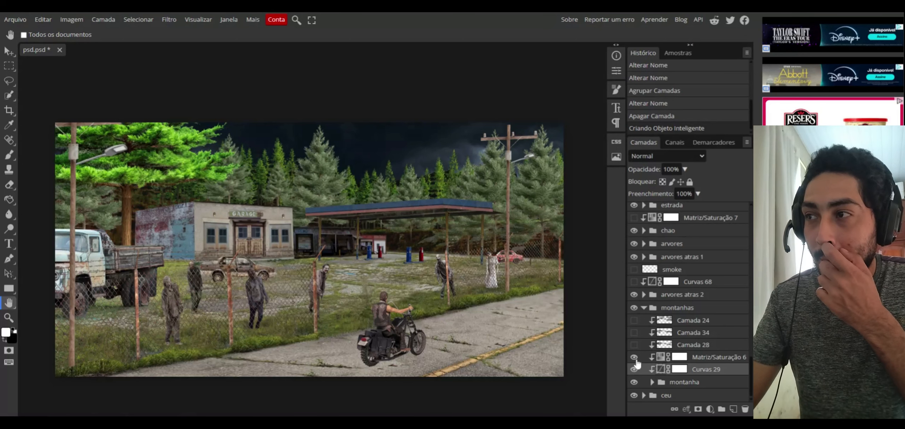
double_click(661, 361)
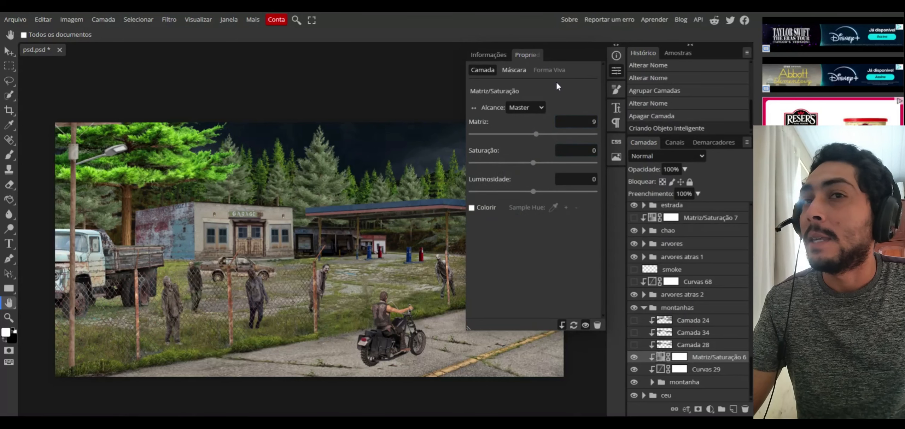
left_click_drag(250, 282, 123, 290)
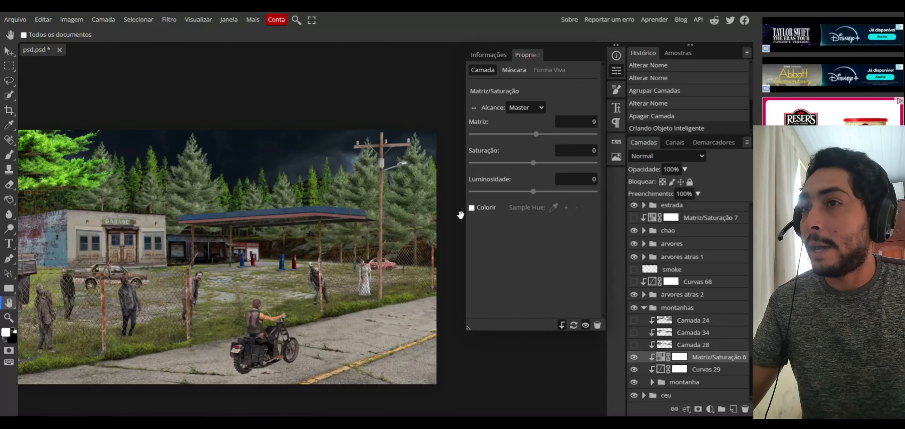
key("ctrl+plus")
left_click(633, 357)
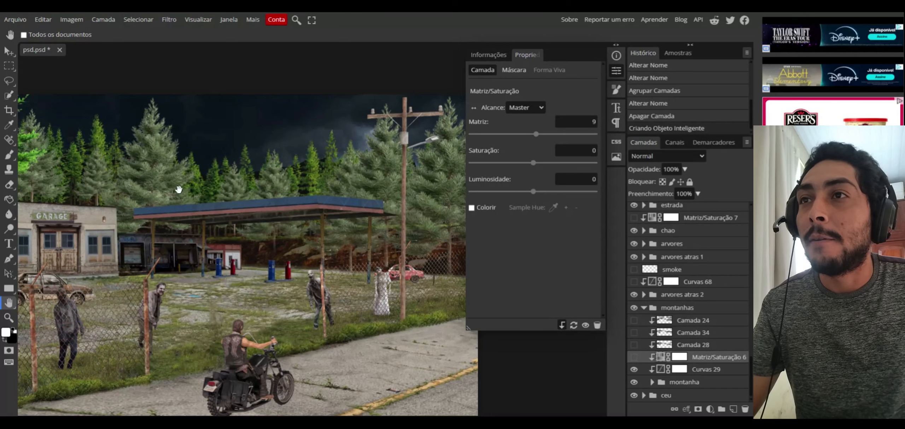
left_click(634, 357)
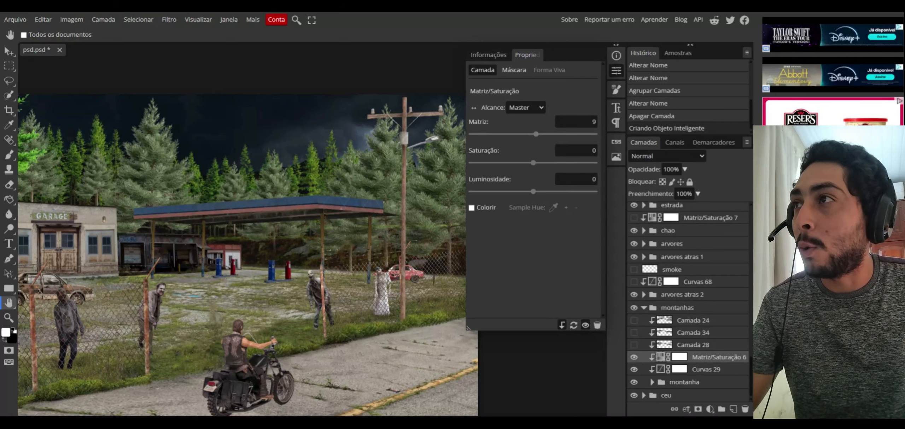
left_click(618, 71)
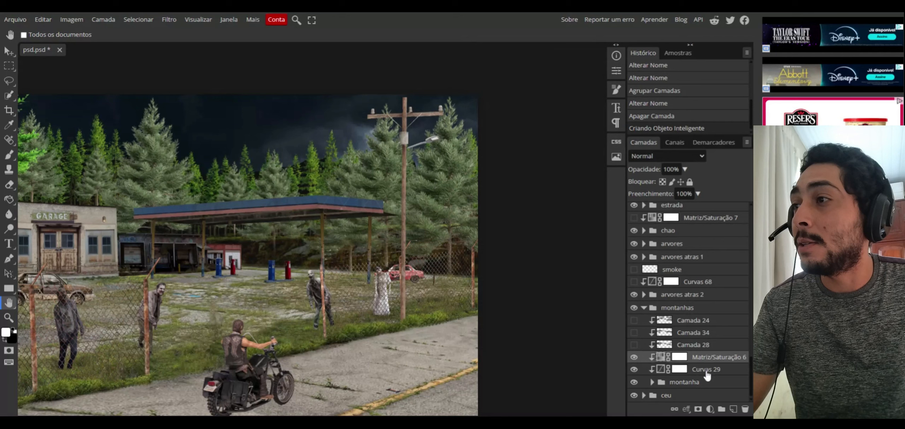
Show the Camada 28 layer in the montanhas group and check its effect on the whole scene.
left_click(634, 344)
scroll(399, 253, "down", 3)
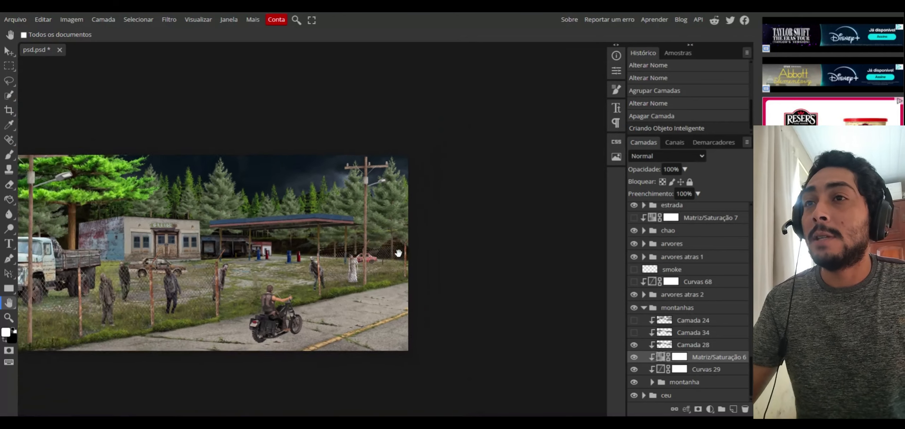
scroll(287, 315, "up", 3)
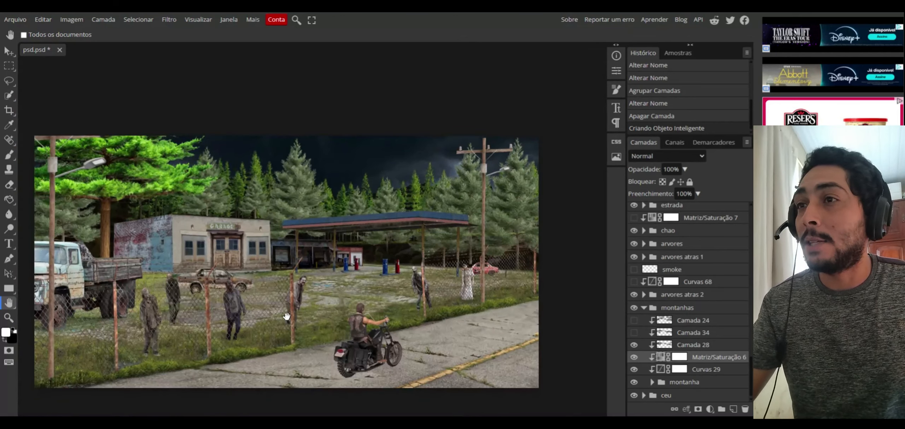
Add an empty layer on top of the montanhas group and set up a very large brush at 35% opacity.
left_click(693, 346)
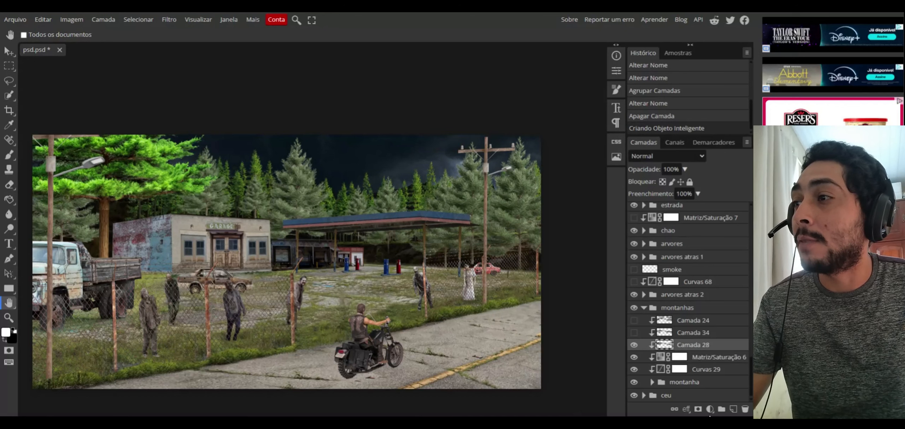
left_click(711, 323)
left_click(733, 410)
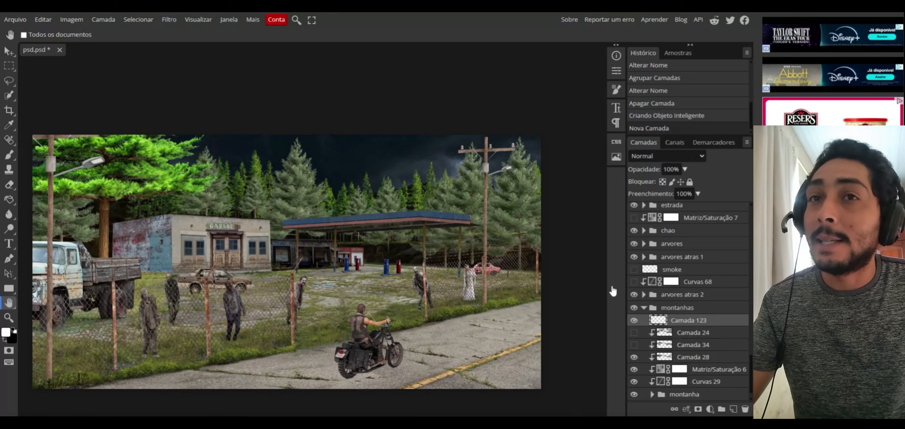
left_click(10, 155)
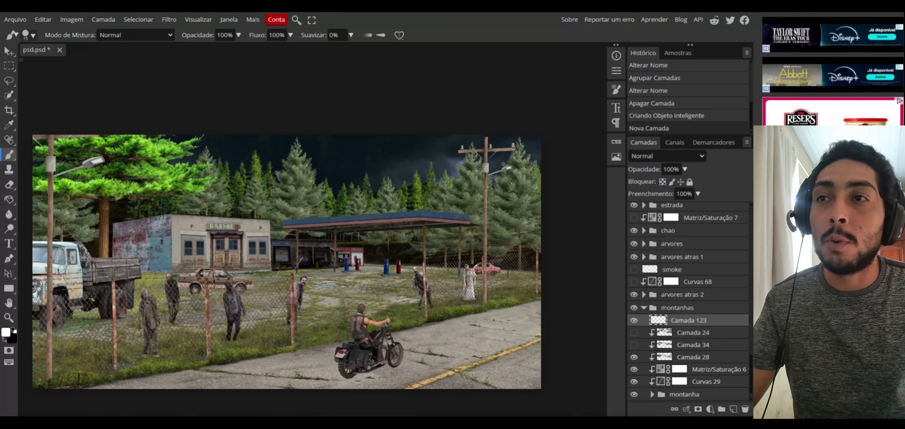
left_click(33, 35)
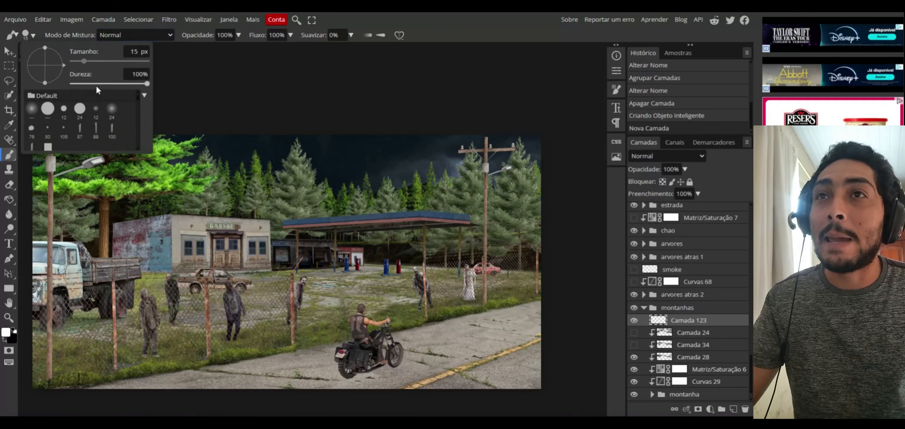
left_click_drag(104, 61, 155, 62)
left_click(239, 34)
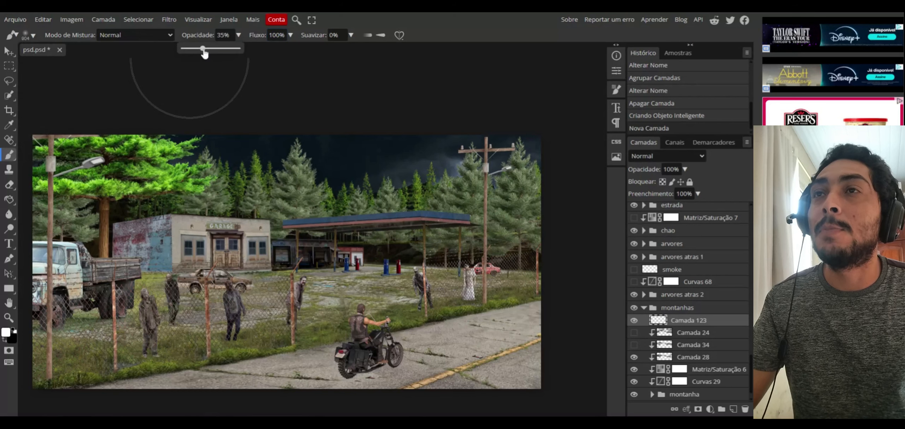
Try dabbing white haze around the gas station and the trees, and discard the strokes along with the test layer.
left_click(439, 207)
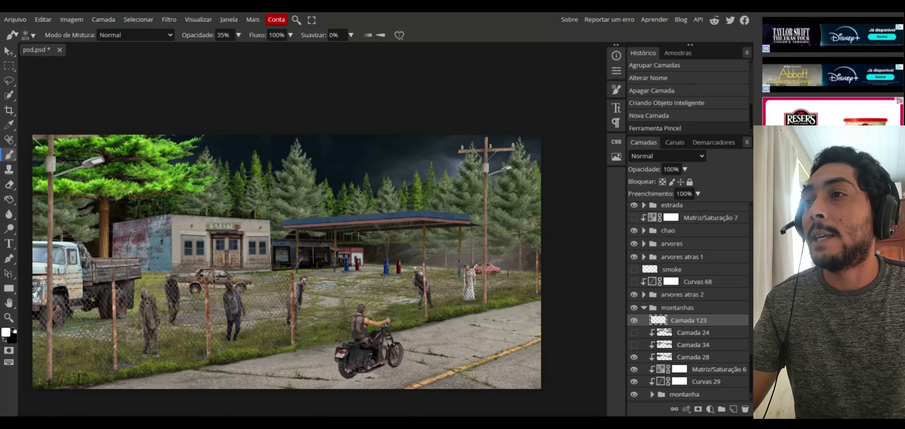
left_click(353, 253)
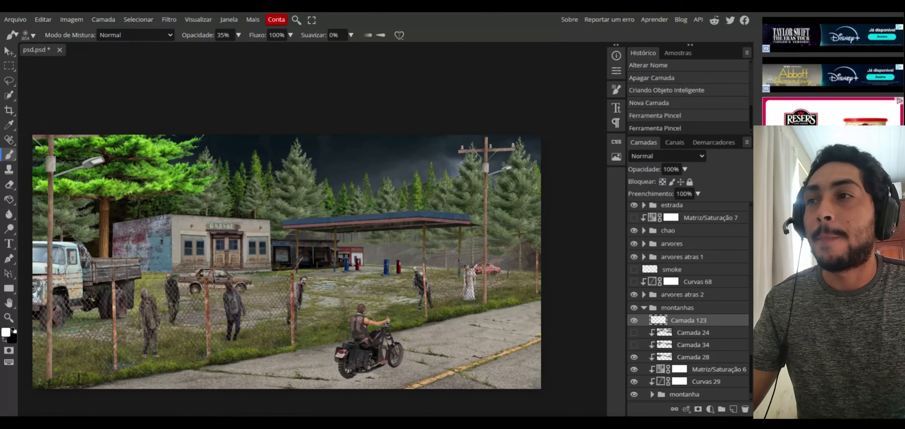
key("ctrl+z")
key("ctrl+z")
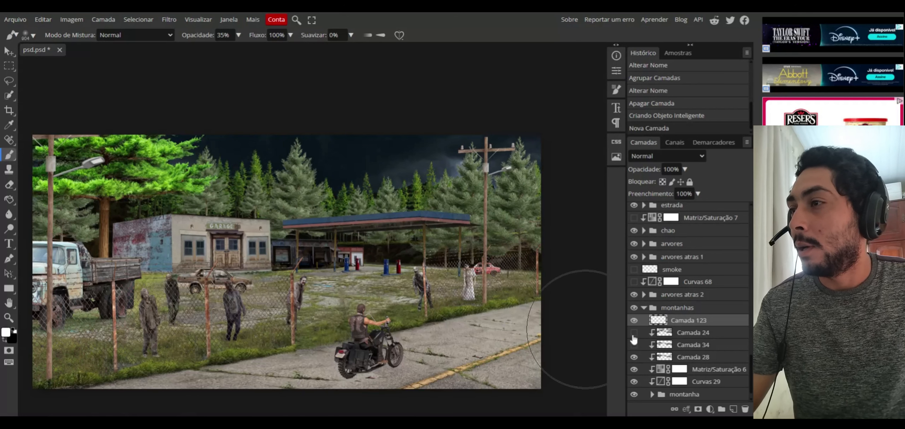
right_click(673, 320)
left_click(676, 126)
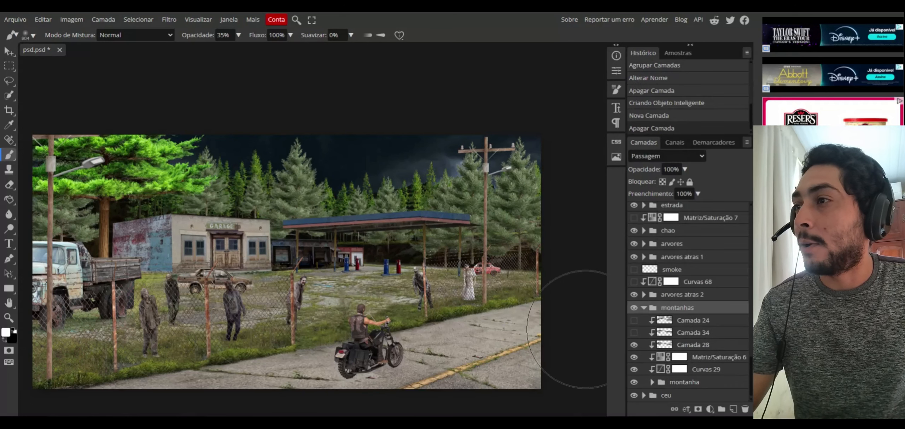
Show the Camada 34 and Camada 24 layers in the montanhas group, and collapse the group.
left_click(633, 345)
left_click(633, 333)
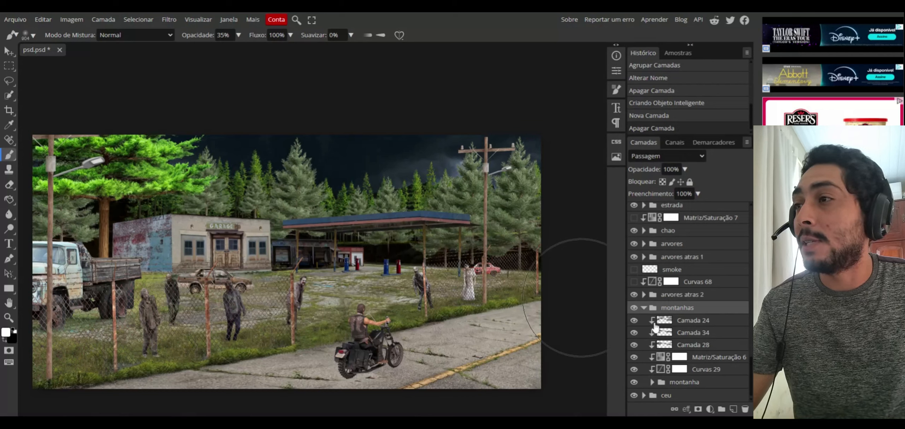
left_click(643, 310)
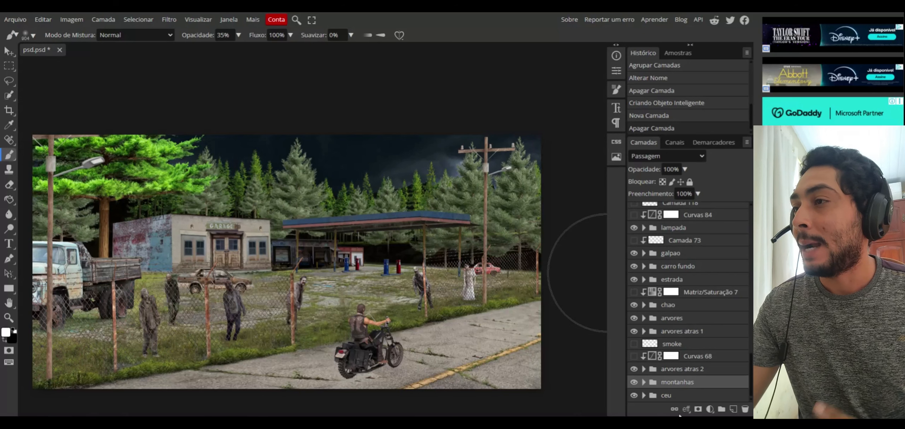
left_click(643, 382)
left_click(643, 382)
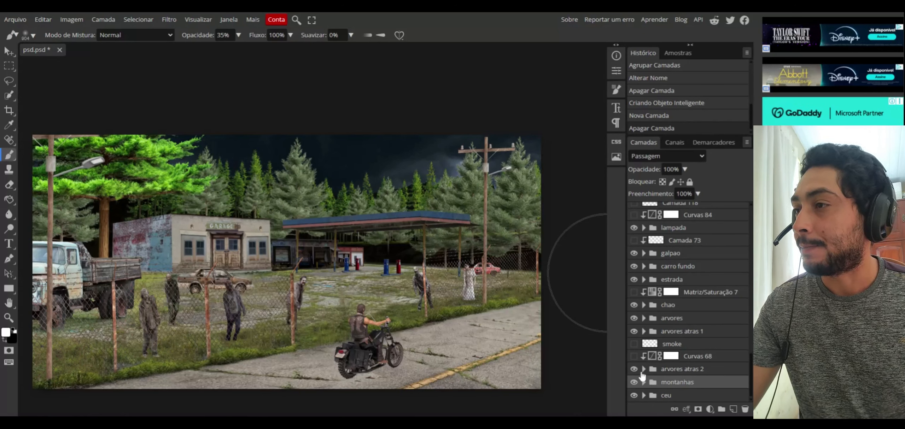
Check the pine layers inside the arvores atras 2 group and show the Curvas 68 adjustment clipped to it.
left_click(643, 368)
scroll(688, 301, "down", 1)
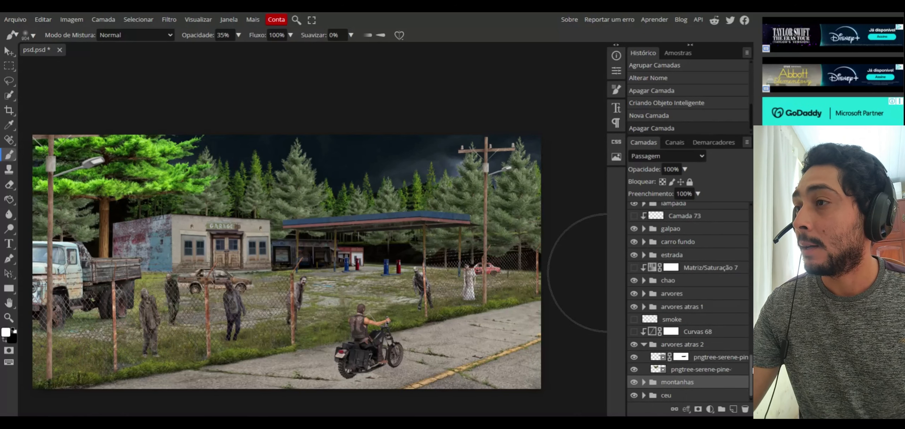
left_click(634, 332)
left_click(707, 334)
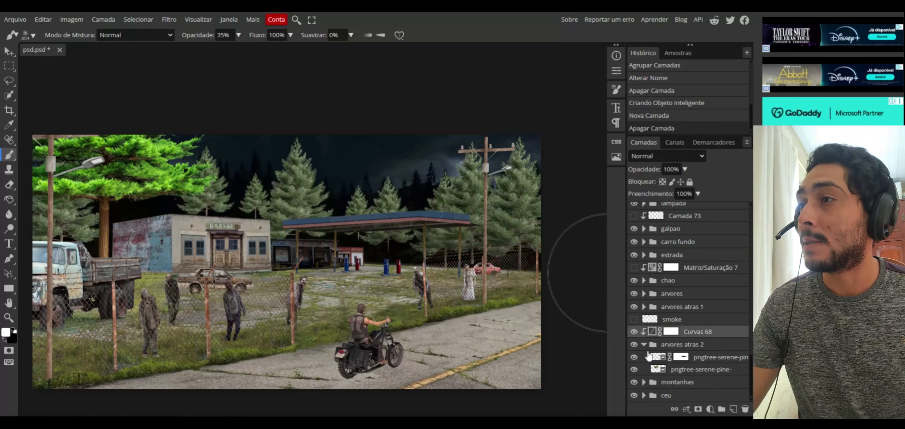
left_click(643, 346)
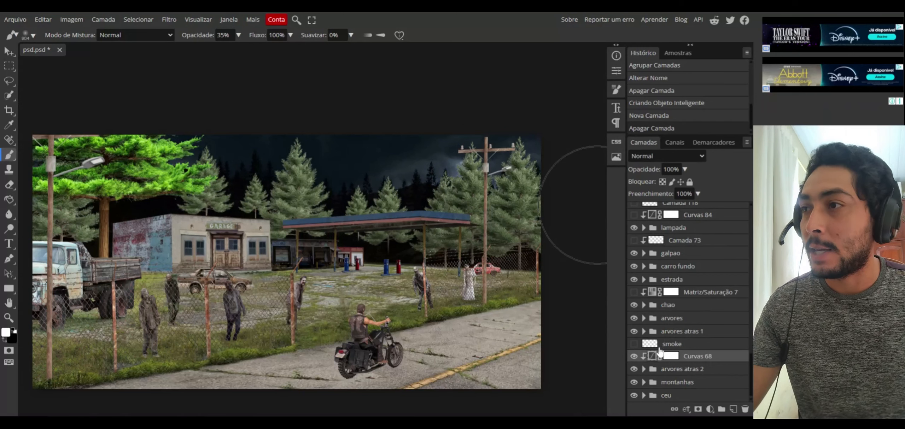
Examine the curve of the Curvas 68 adjustment, and show and select the smoke layer above it.
double_click(651, 356)
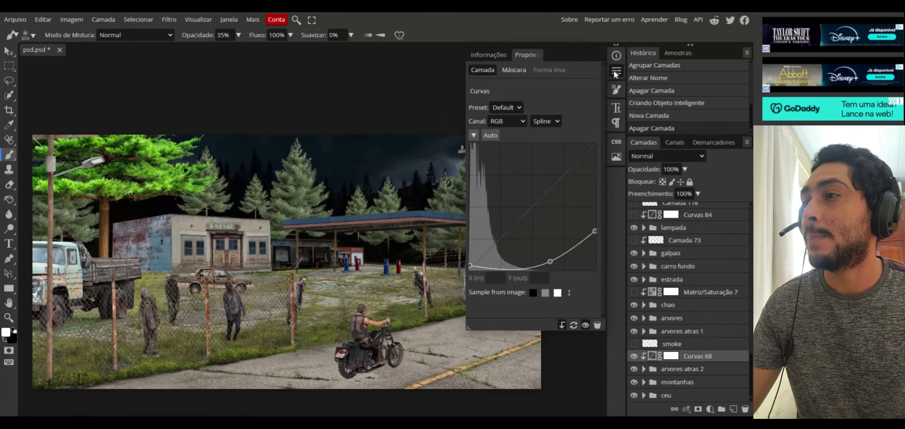
left_click(634, 343)
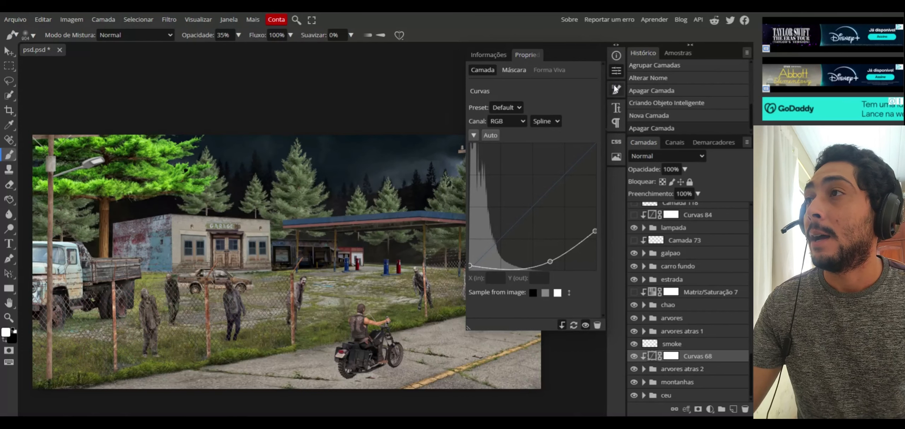
left_click(616, 71)
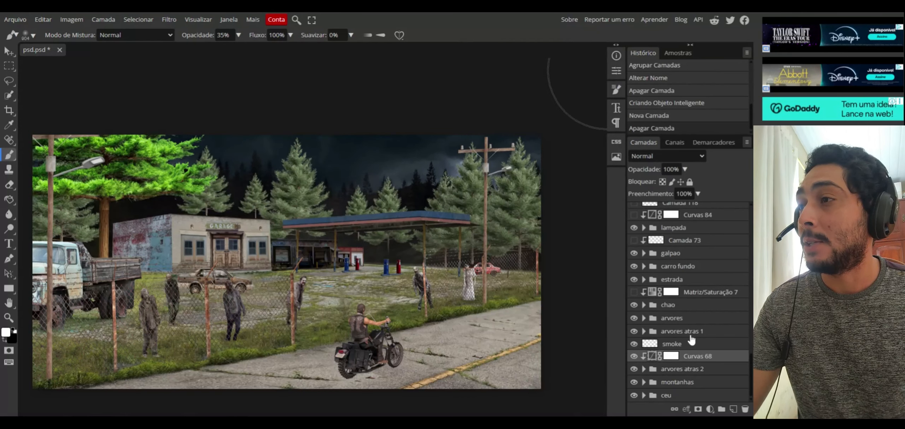
left_click(691, 342)
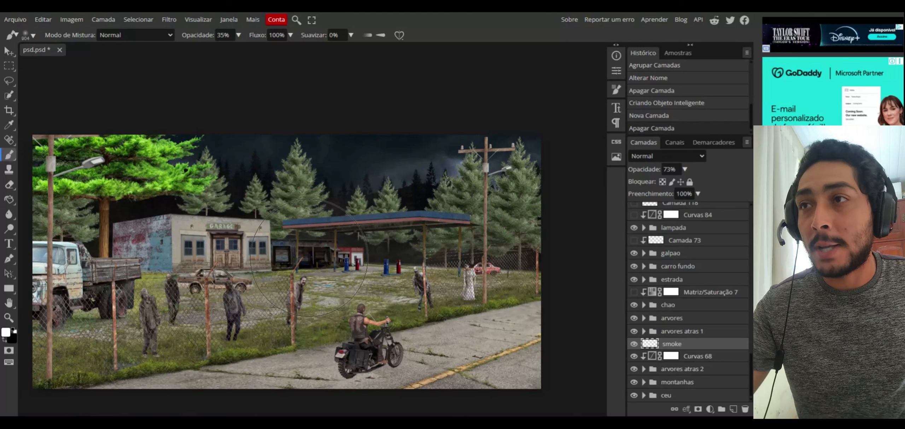
Expand the arvores atras 1 group and its nested arvores group down to the pine tree layers, undoing the accidental layer reorder.
left_click(643, 331)
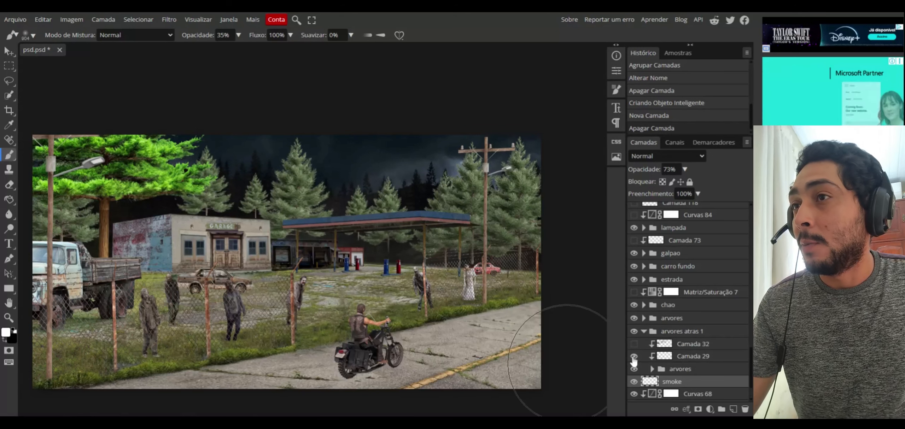
left_click(652, 368)
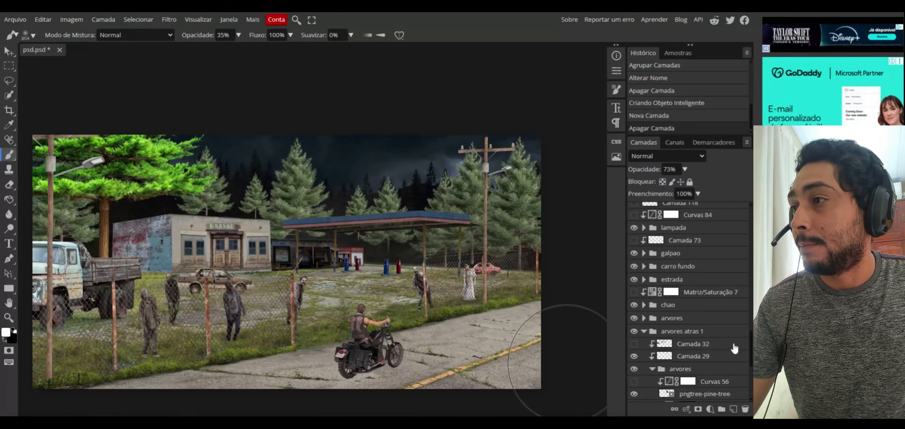
left_click_drag(747, 342, 749, 365)
key("ctrl+z")
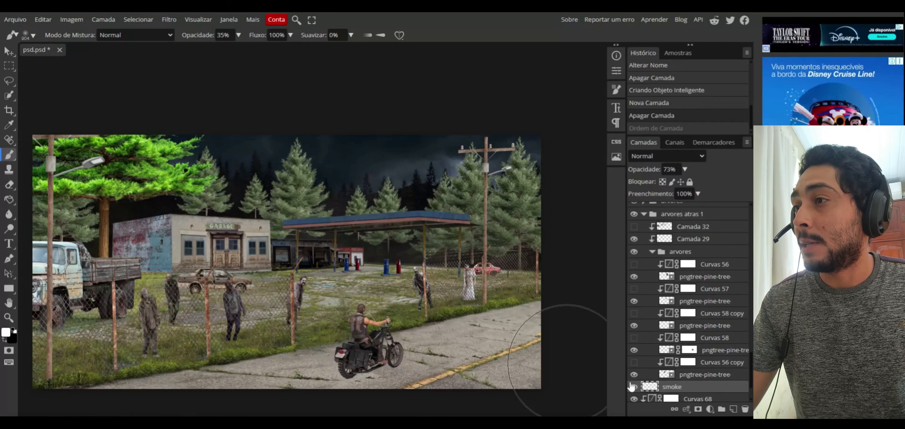
Show the Curvas 56 copy, 58, 58 copy, 57 and 56 adjustments on the pine trees, plus Camada 32, in arvores atras 1.
left_click(633, 362)
left_click(634, 338)
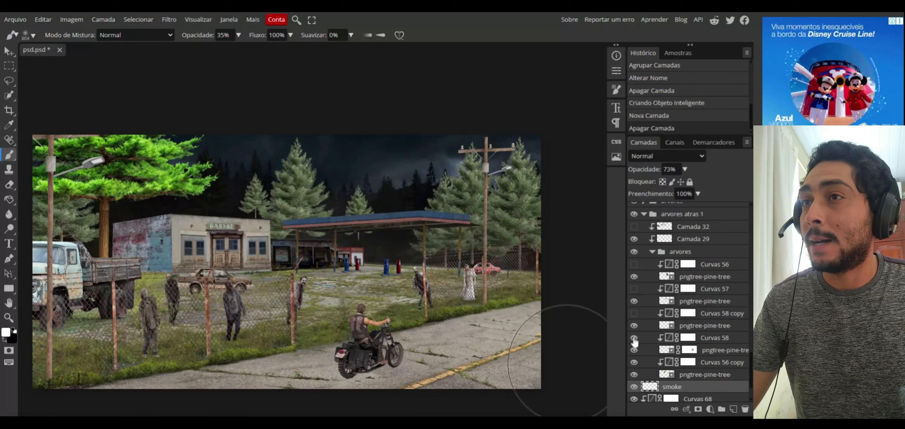
left_click(634, 313)
left_click(634, 289)
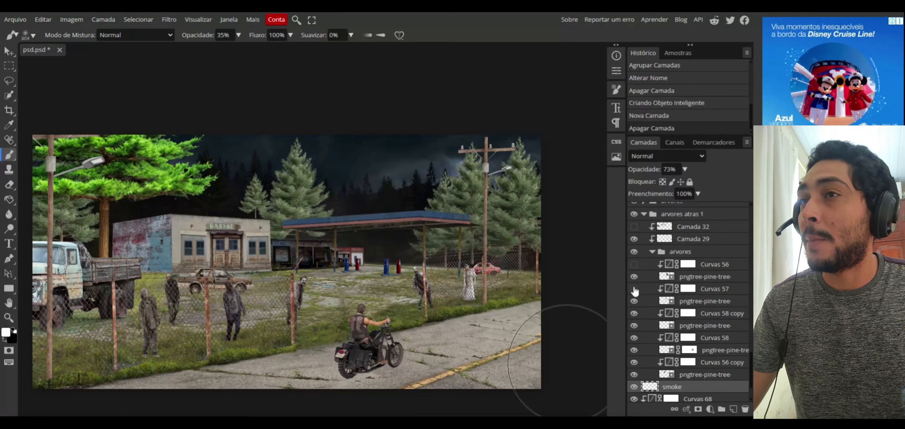
left_click(634, 264)
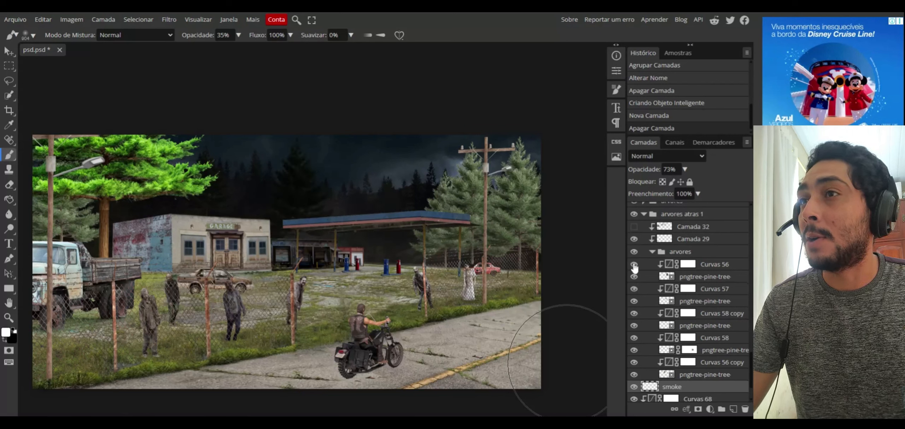
left_click(632, 227)
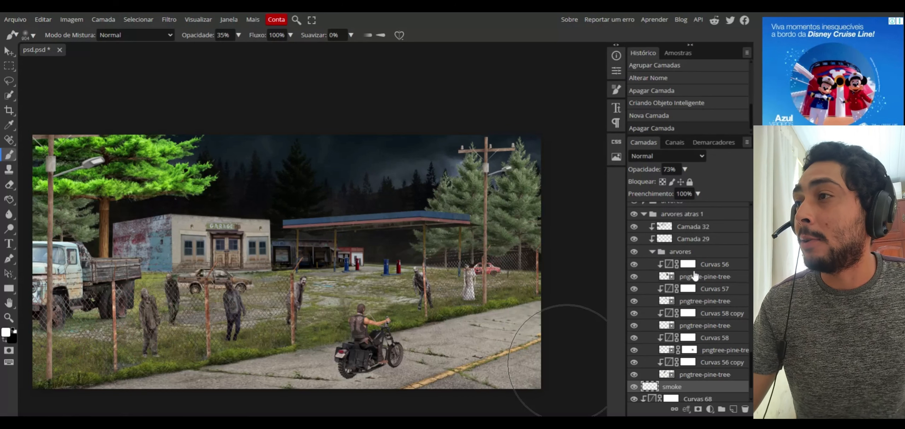
Examine the curve of the Curvas 56 adjustment and collapse the inner arvores group.
left_click(672, 268)
double_click(669, 264)
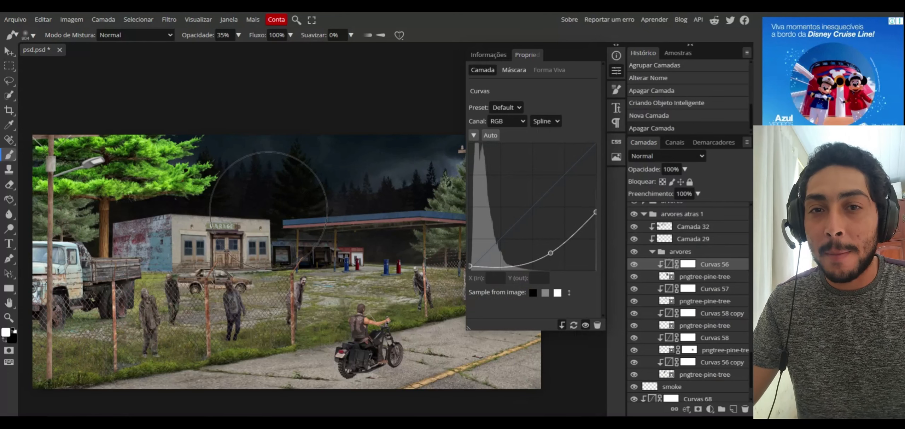
left_click(622, 76)
left_click(652, 251)
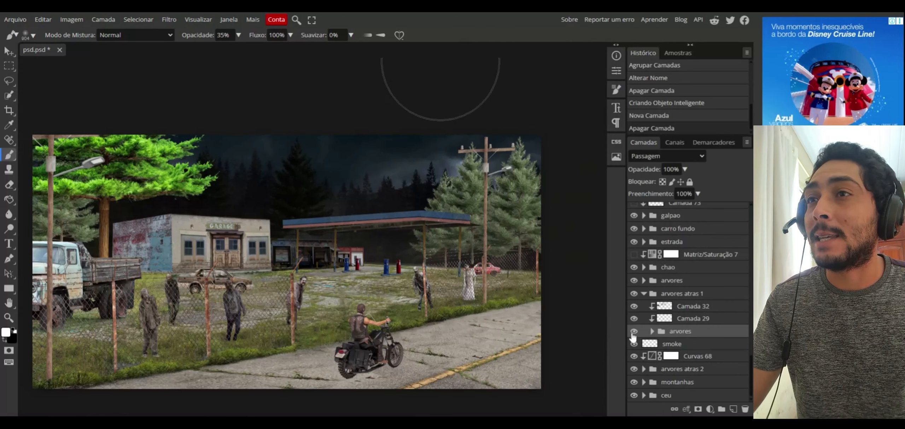
Activate the Move tool, collapse arvores atras 1 and show Camada 31 in the main arvores group.
key("v")
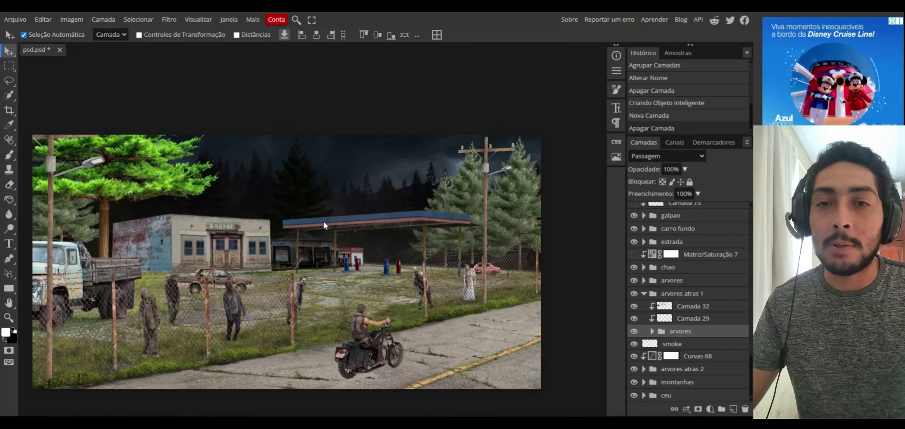
left_click(644, 294)
left_click(644, 318)
left_click(634, 343)
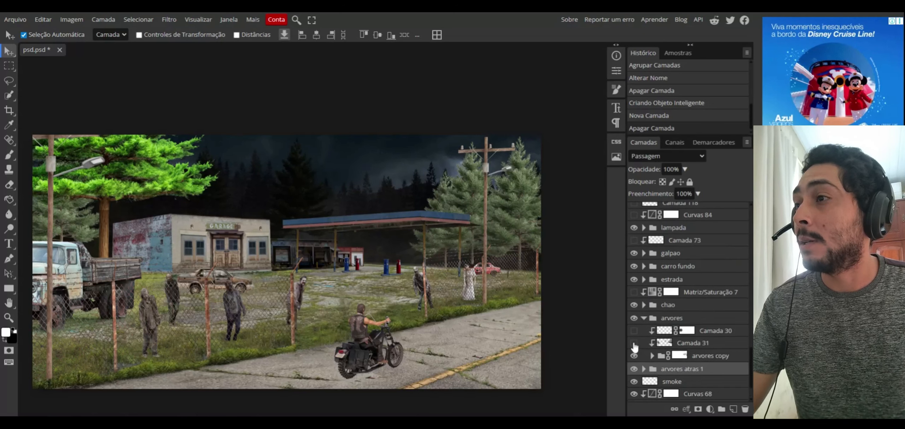
Show the Curvas 62, 63, 61 and 60 adjustments on the pine trees in the arvores copy group.
left_click(652, 355)
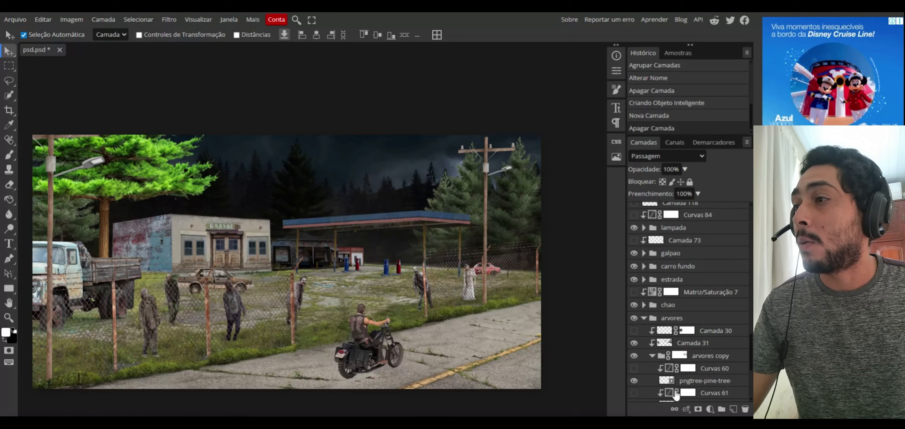
scroll(749, 352, "down", 3)
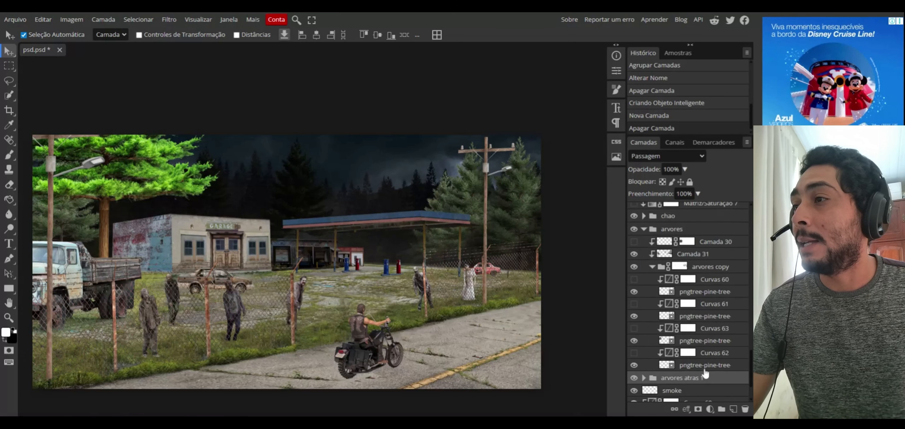
left_click(634, 352)
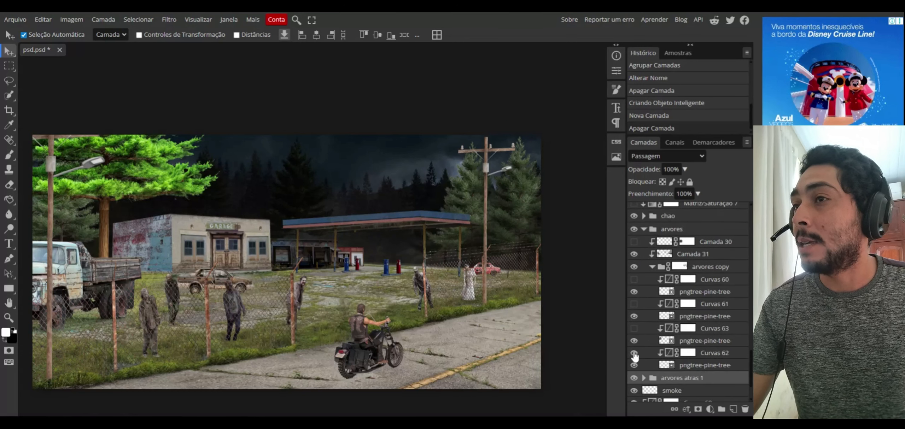
left_click(633, 329)
left_click(634, 304)
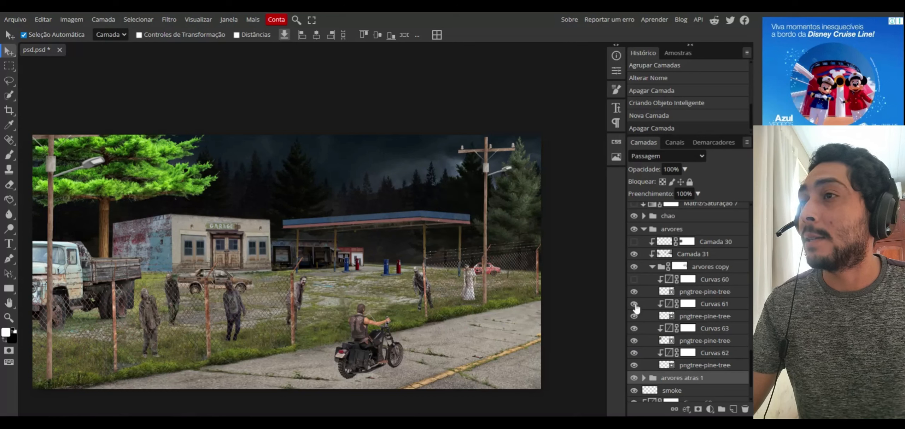
left_click(634, 280)
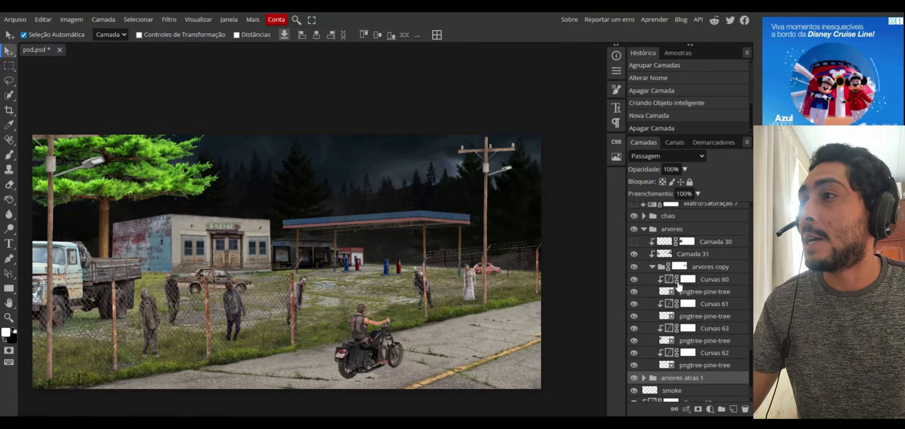
Show Camada 30 above the arvores copy group and collapse the arvores groups.
left_click(652, 266)
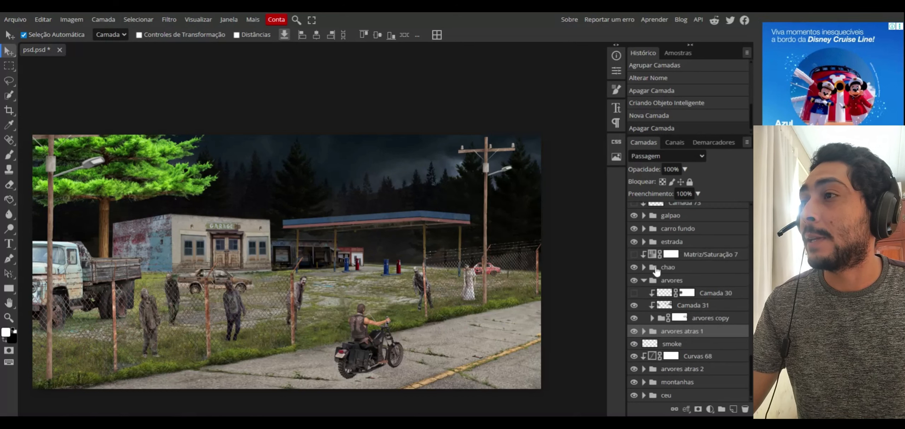
left_click(633, 293)
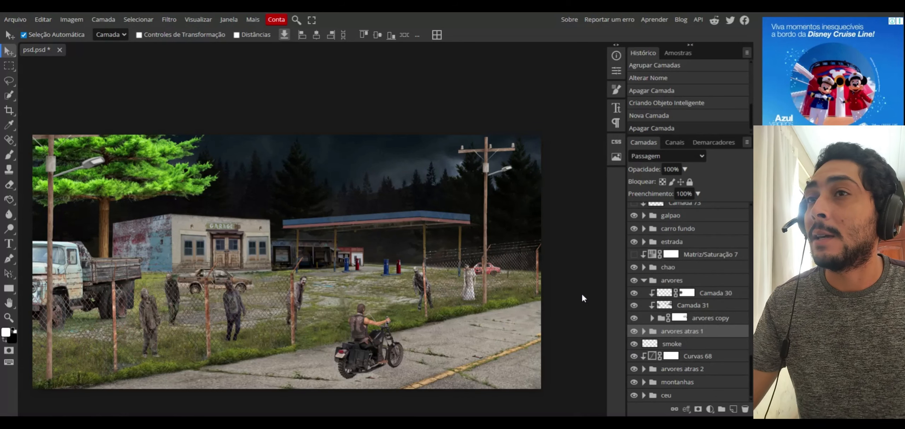
left_click(644, 281)
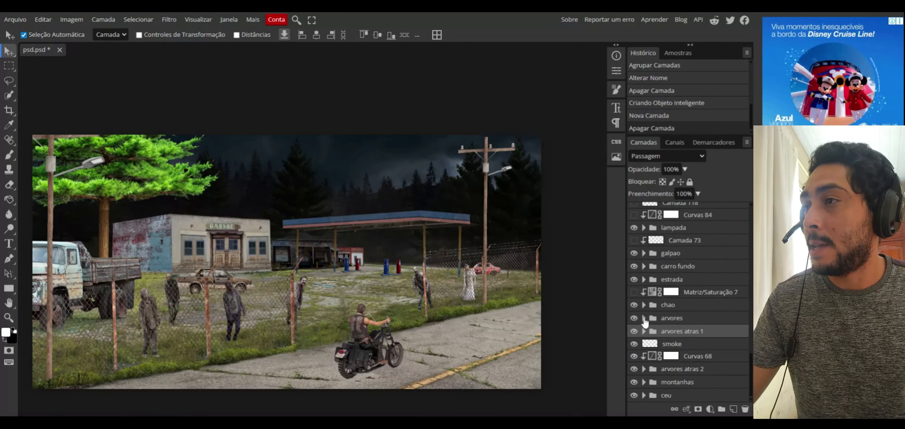
left_click(644, 318)
left_click(644, 318)
left_click(644, 305)
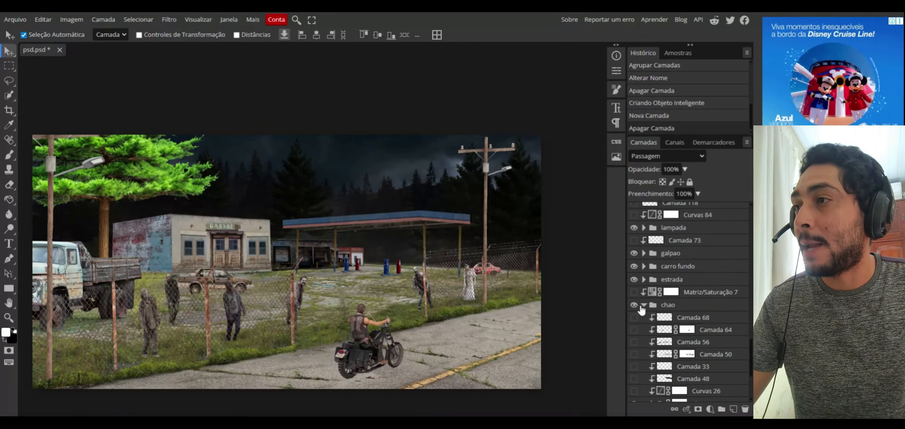
left_click(644, 306)
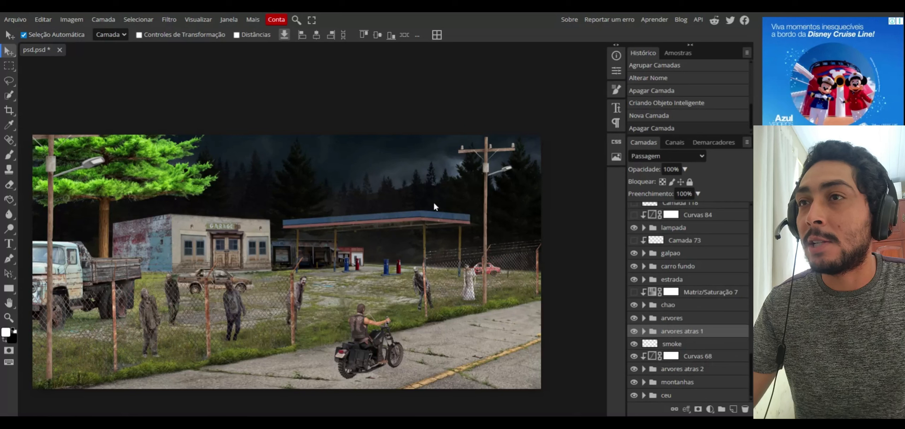
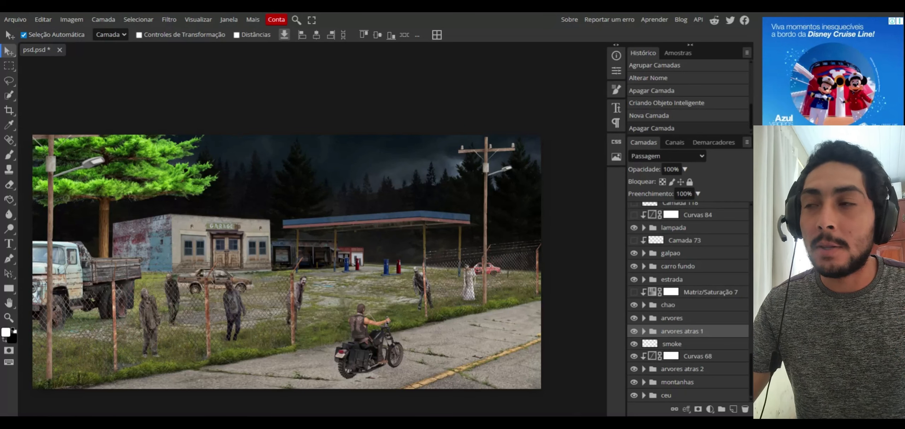
left_click(643, 332)
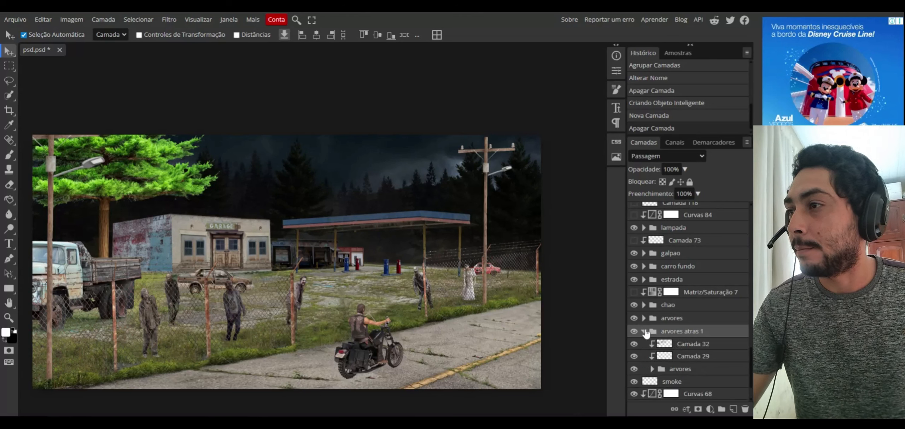
left_click(643, 331)
left_click(643, 318)
left_click(644, 318)
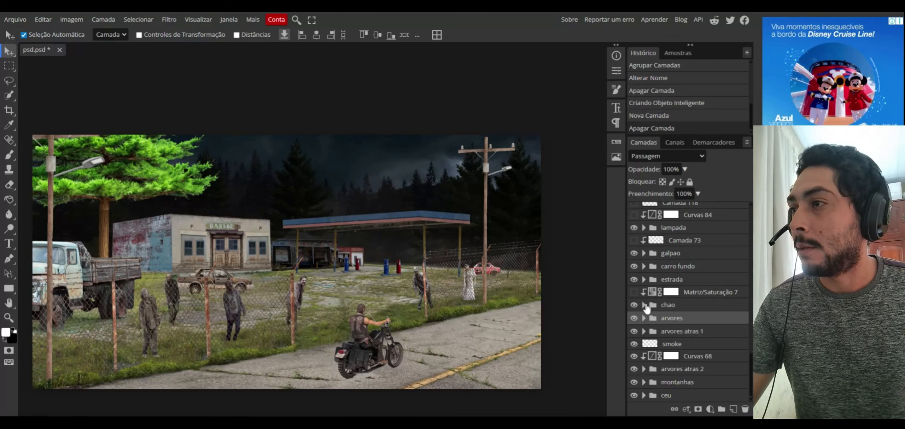
Expand the chao group, check what chao grama contributes by toggling its visibility, and show the Curvas 26 adjustment.
left_click(644, 304)
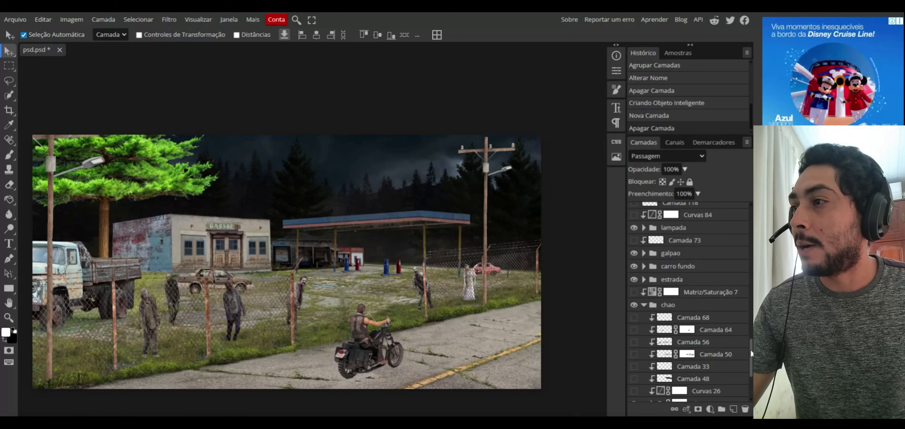
scroll(662, 326, "down", 3)
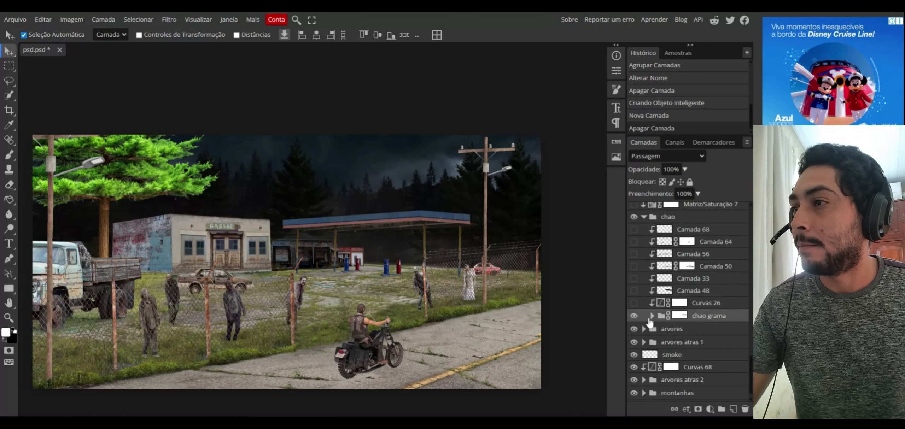
left_click(652, 316)
left_click(652, 319)
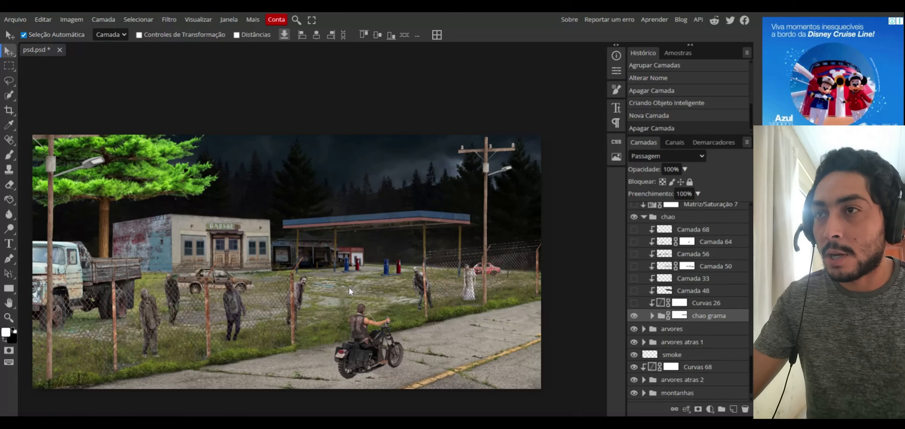
left_click(633, 315)
left_click(633, 315)
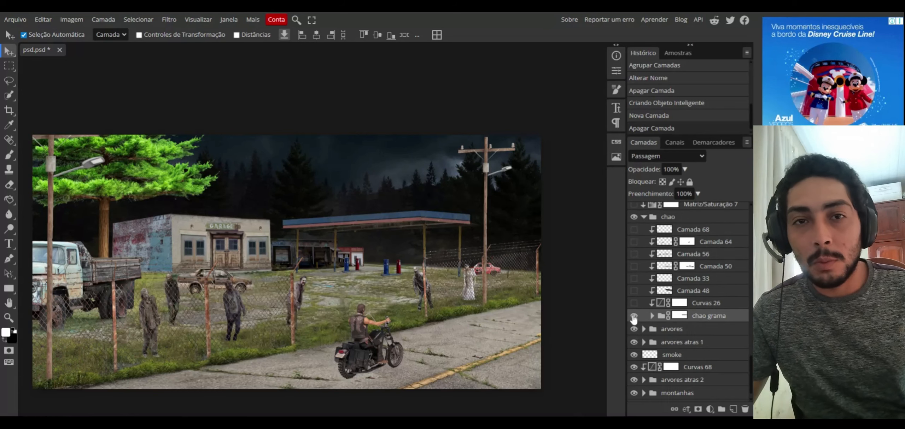
left_click(633, 303)
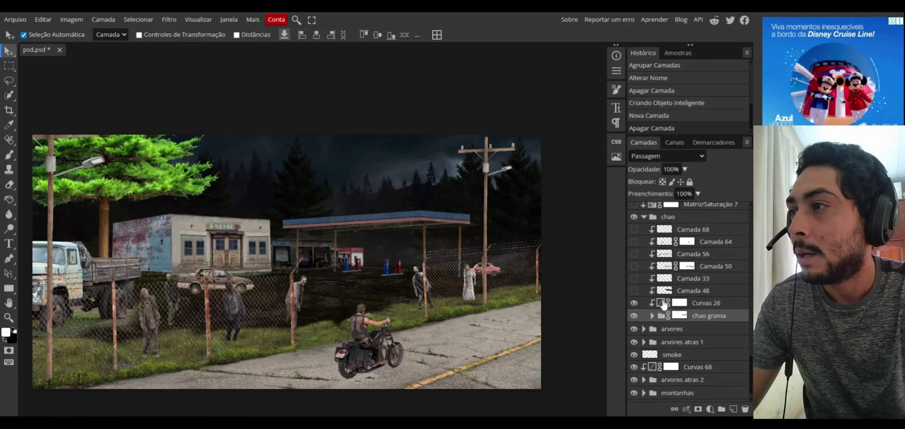
Examine the curve settings of the Curvas 26 adjustment on the ground.
left_click(662, 302)
double_click(663, 303)
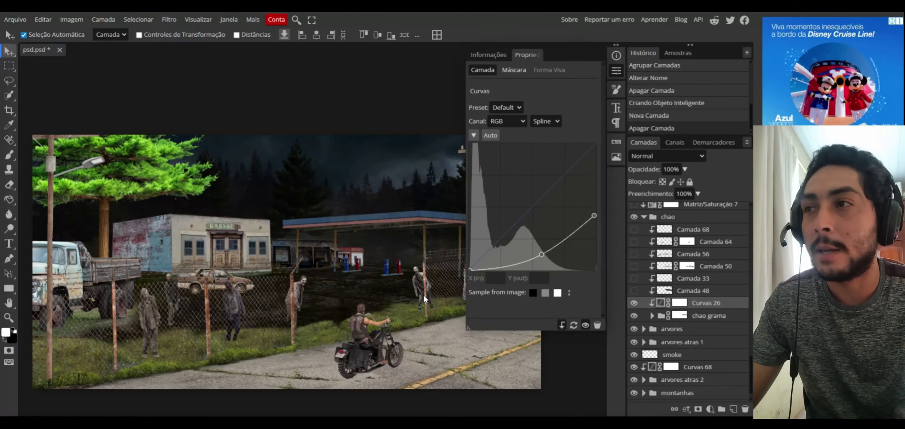
left_click(617, 71)
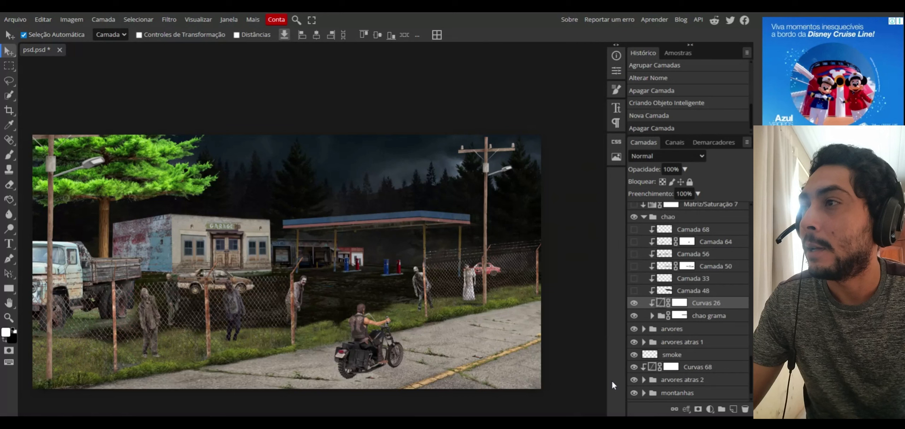
Show the clipped ground layers Camada 48, 33, 50, 56, 64 and 68 in the chao group.
left_click(634, 291)
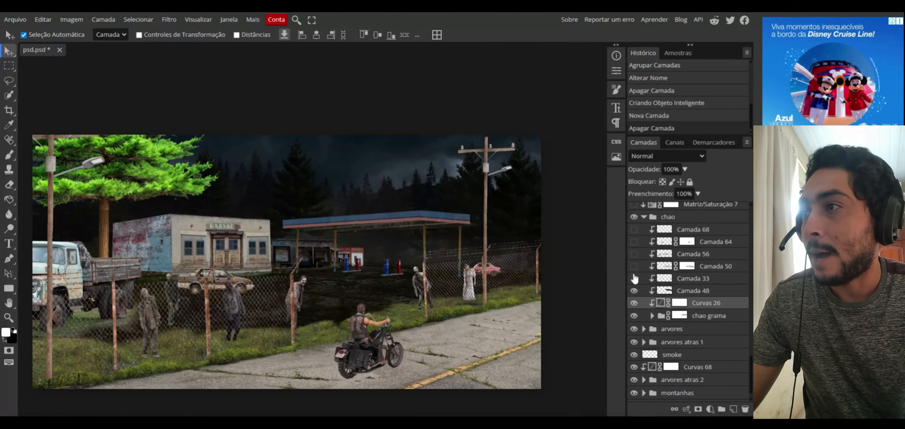
left_click(634, 279)
left_click(690, 290)
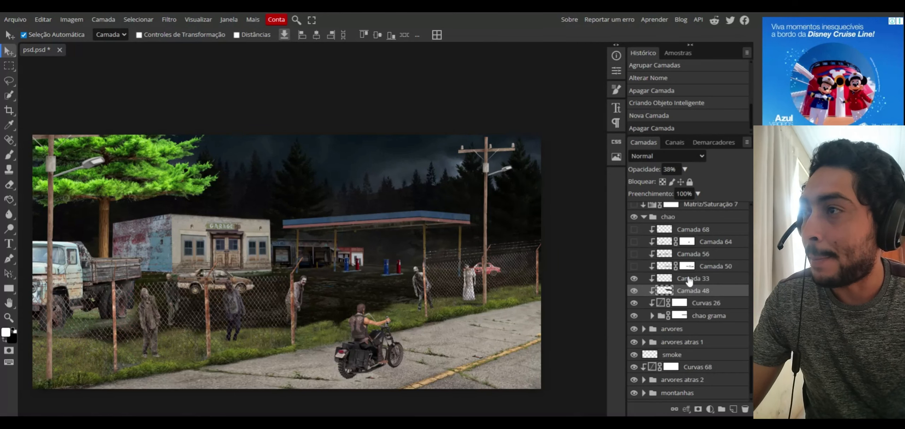
left_click(690, 281)
left_click(634, 280)
left_click(633, 279)
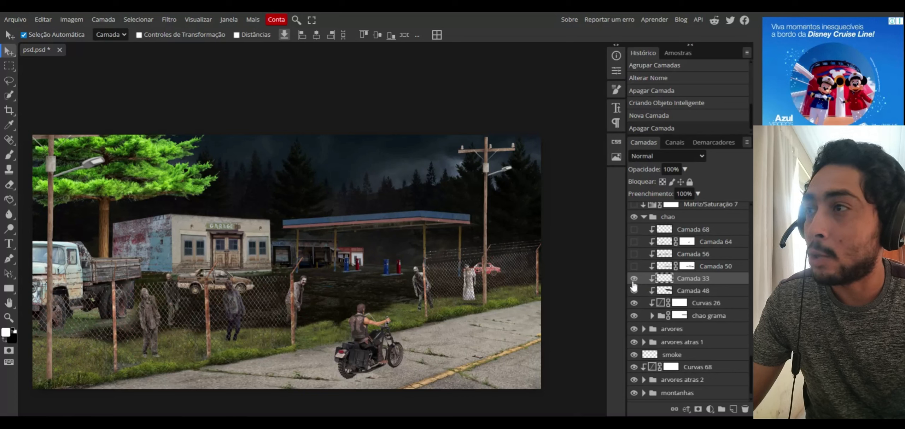
left_click(636, 268)
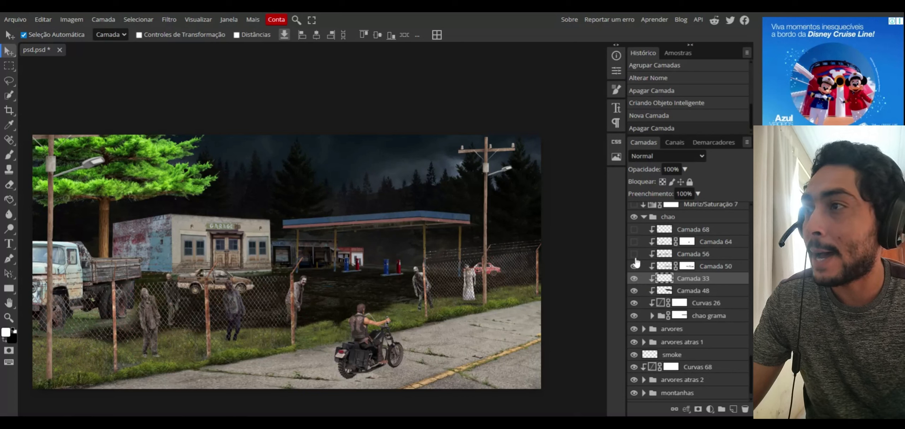
left_click(635, 256)
left_click(634, 243)
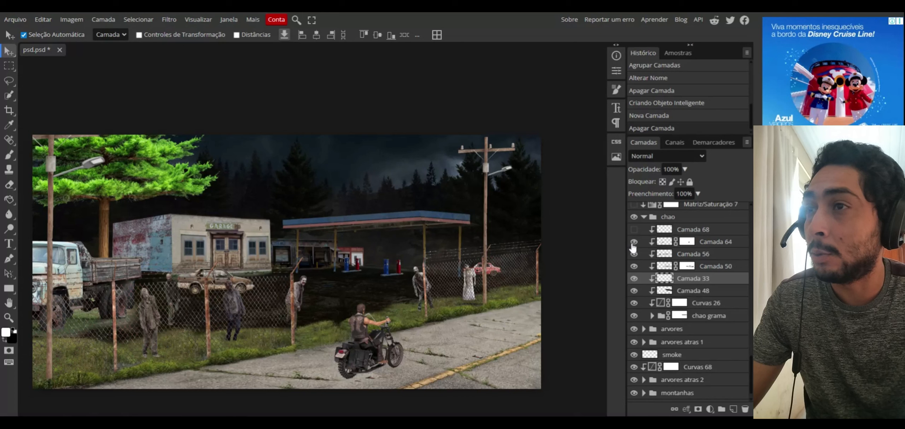
left_click(634, 230)
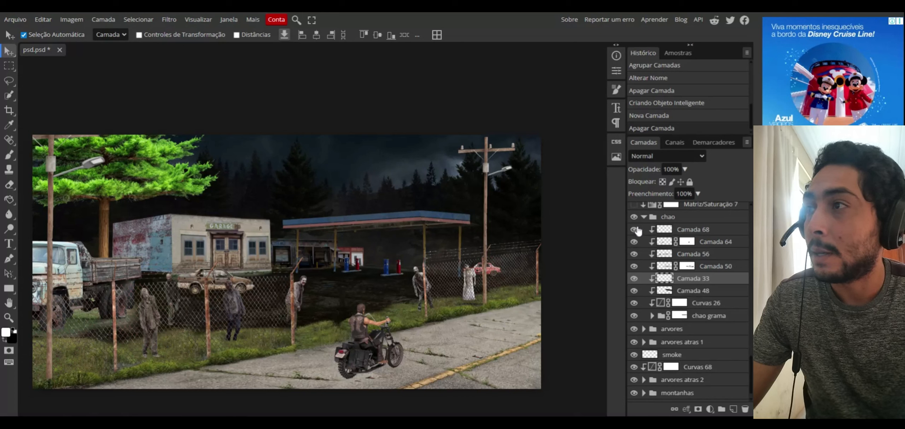
Compare the ground with and without the clipped layers Camada 48, 33, 50, 56, 64 and 68 by toggling their visibility.
left_click(634, 290)
left_click(634, 278)
left_click(633, 266)
left_click(633, 253)
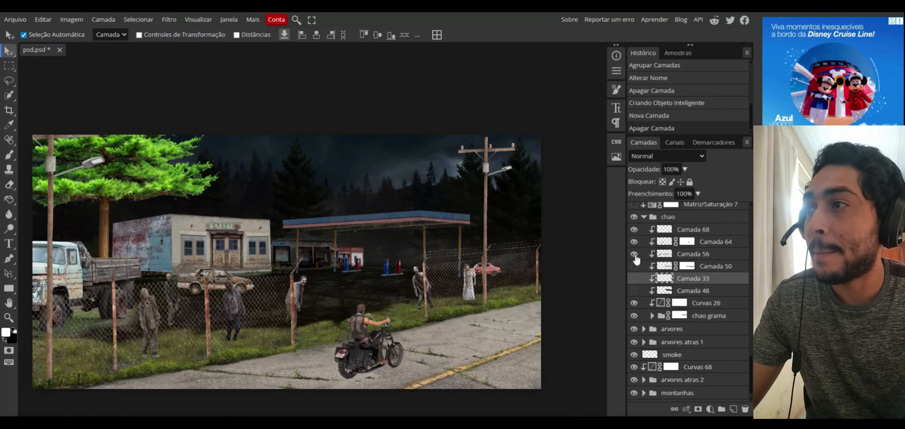
left_click(634, 242)
left_click(635, 230)
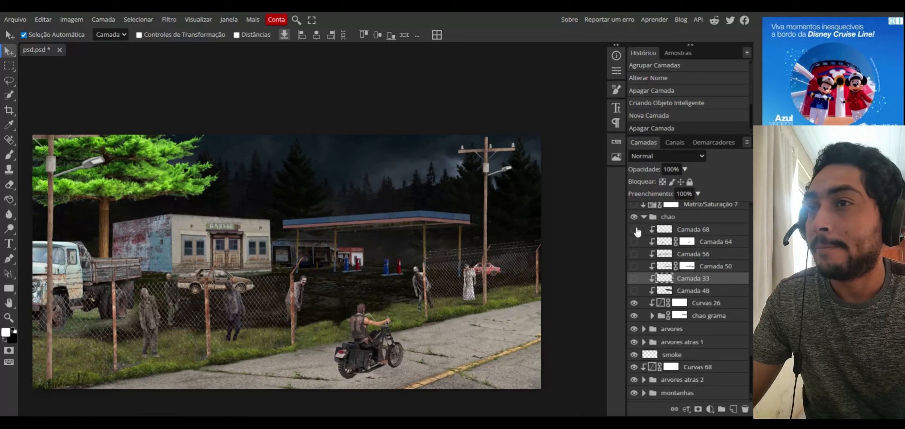
left_click(635, 230)
left_click_drag(633, 244, 634, 266)
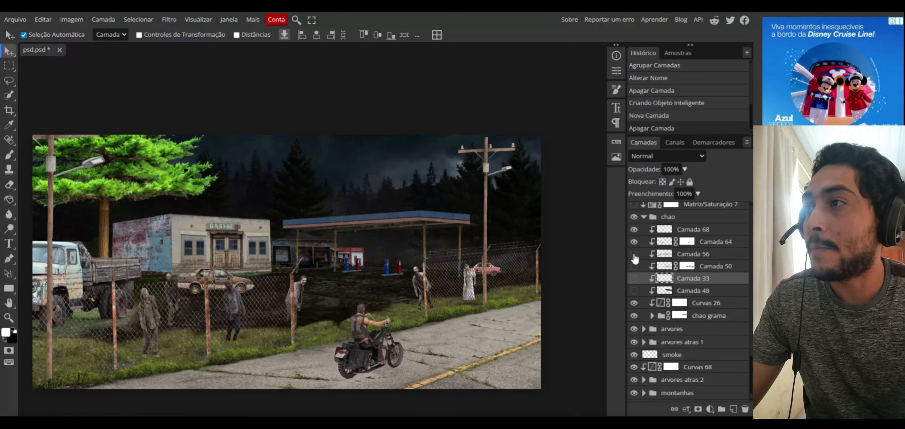
left_click(633, 279)
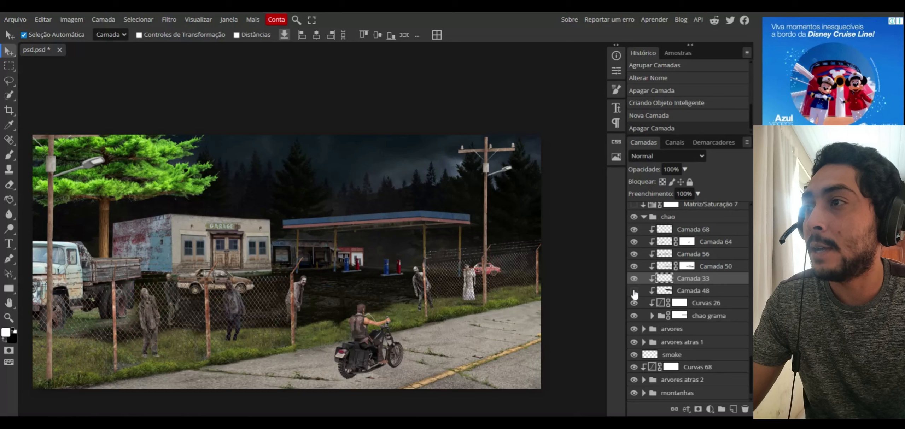
Collapse the chao group and show the Matriz/Saturação 7 adjustment above it.
left_click(644, 217)
scroll(749, 376, "up", 1)
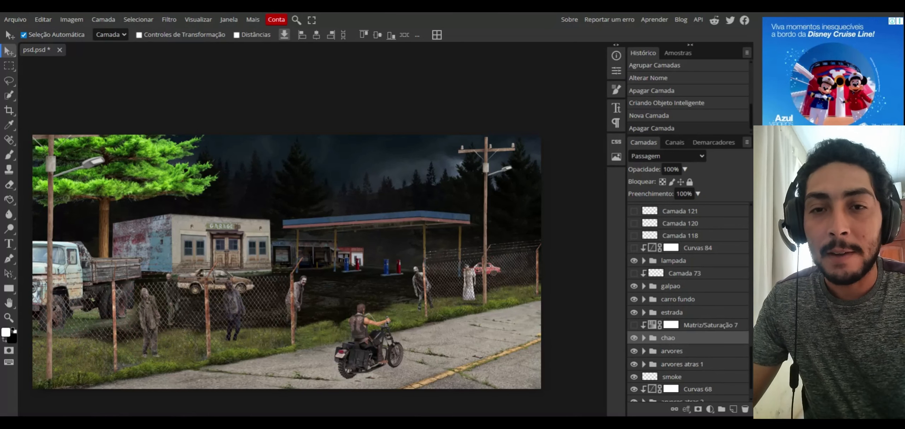
left_click(634, 325)
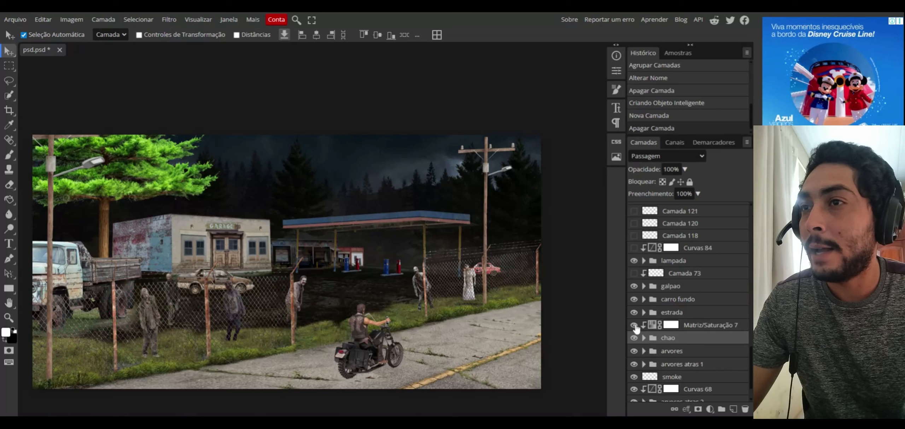
Expand the estrada group and check what its inner estrada group contributes by toggling its visibility.
left_click(642, 312)
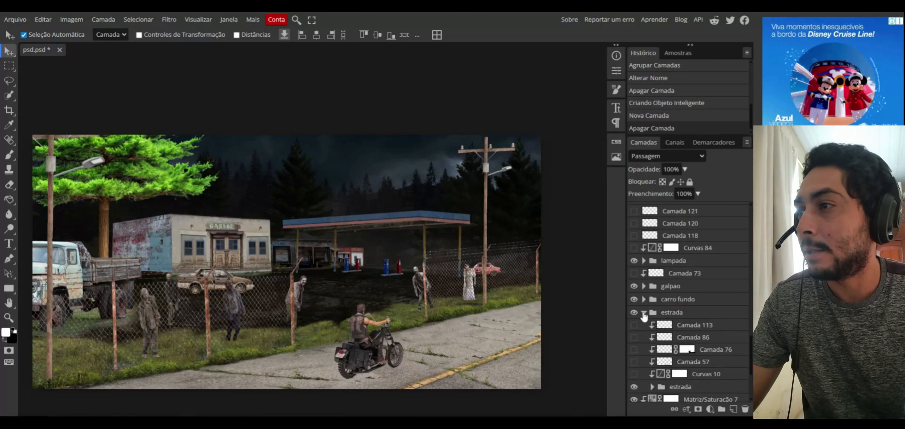
scroll(685, 300, "down", 2)
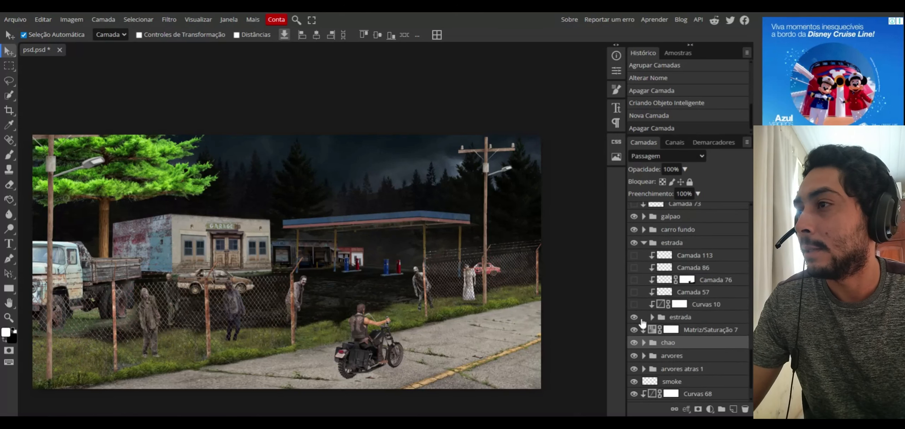
left_click(634, 317)
left_click(634, 317)
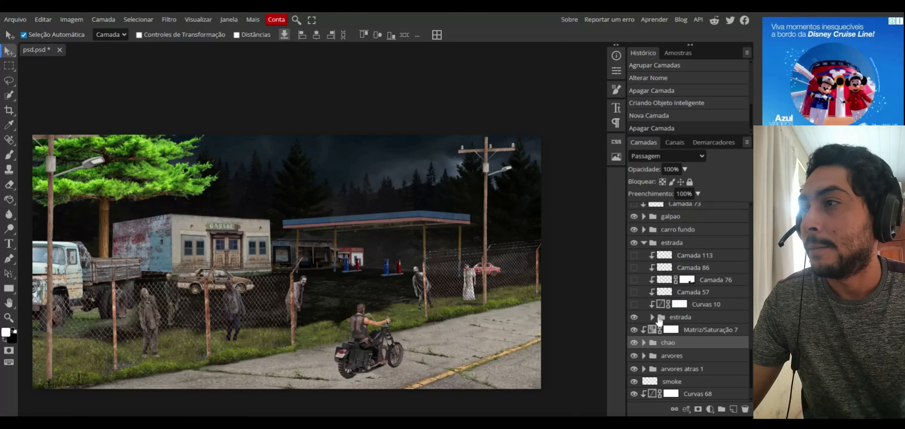
Expand the inner estrada group and show the Curvas 78 and Curvas 31 adjustments on the road images.
left_click(652, 317)
left_click(633, 367)
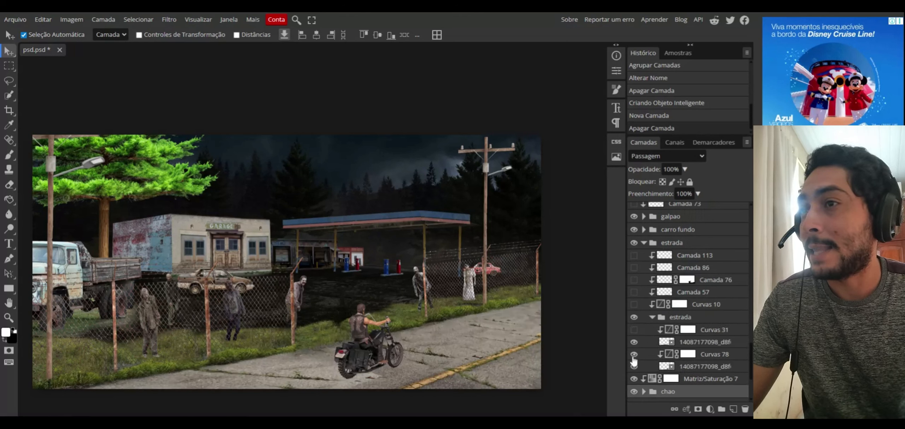
left_click(634, 355)
left_click(634, 329)
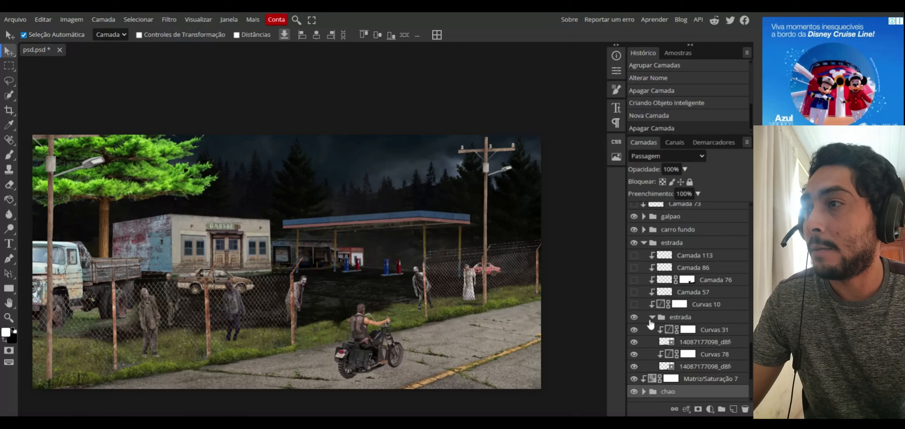
Collapse the inner estrada group and show the Curvas 10 adjustment above it to darken the road.
left_click(652, 317)
left_click(634, 317)
left_click(634, 305)
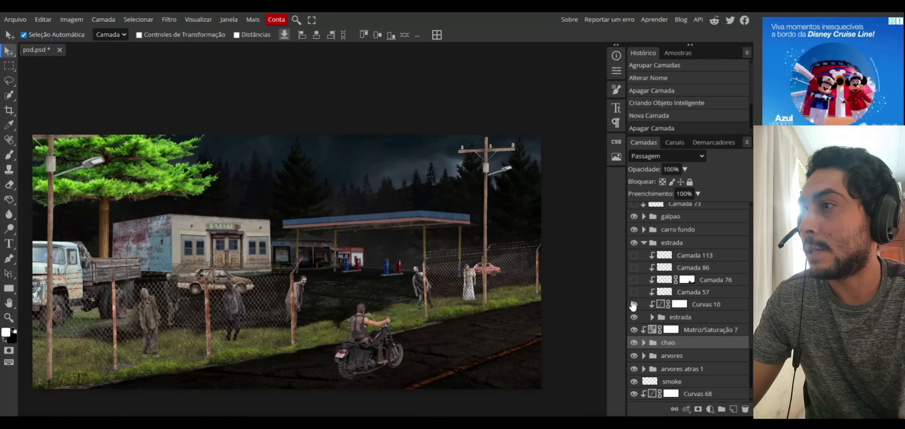
Examine the curve settings of the Curvas 10 adjustment on the road.
left_click(660, 305)
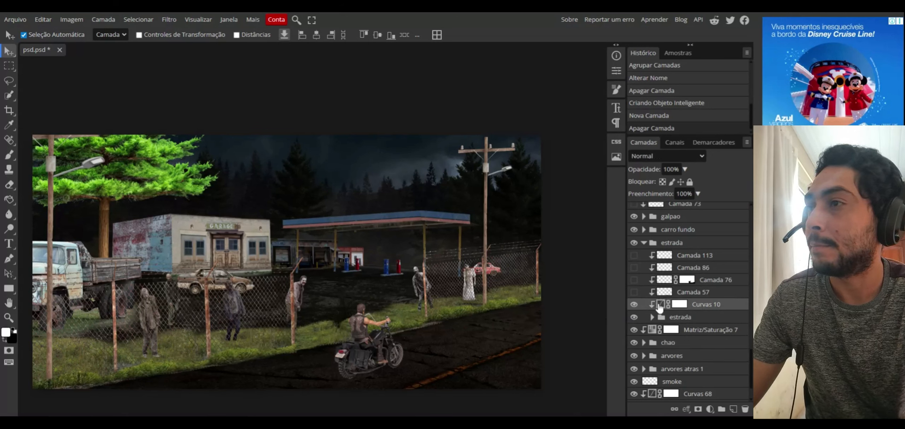
double_click(659, 305)
left_click(550, 249)
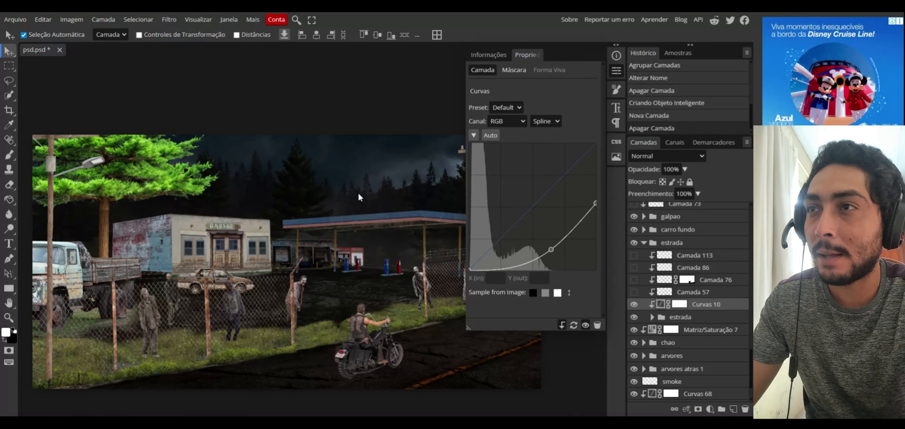
left_click(613, 76)
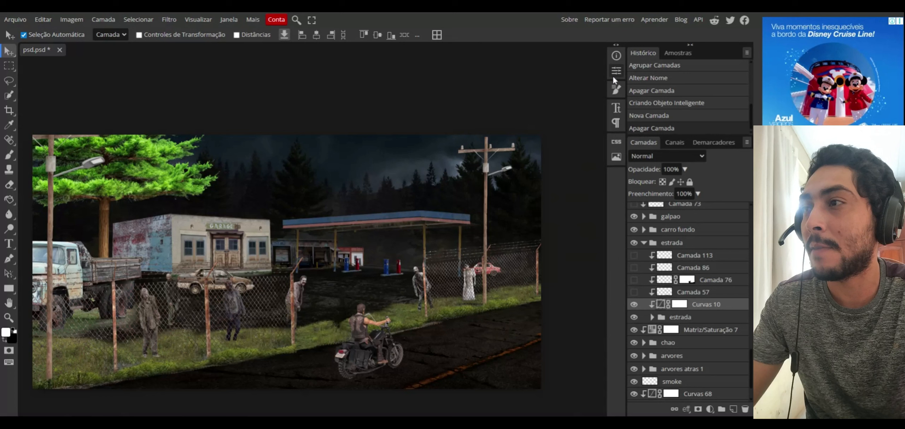
Show Camada 57 on the road, check the effect of Camada 76 by toggling it, and collapse the estrada group.
left_click(633, 292)
left_click(634, 280)
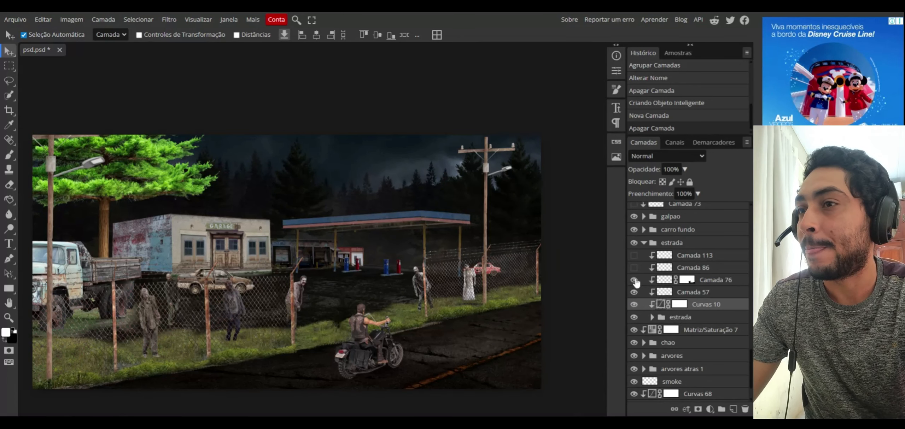
left_click(633, 280)
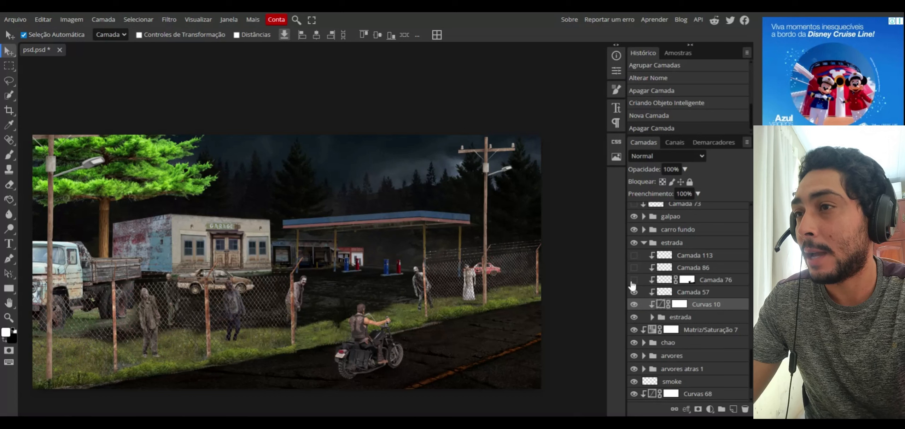
left_click(634, 280)
left_click(634, 280)
left_click(644, 243)
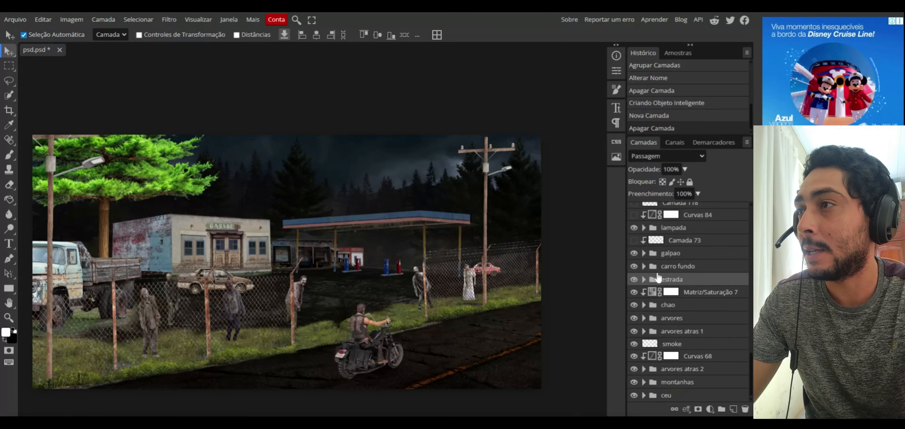
Show the Curvas 13 adjustment in the carro fundo group, toggle Camada 52, and collapse the group.
left_click(643, 266)
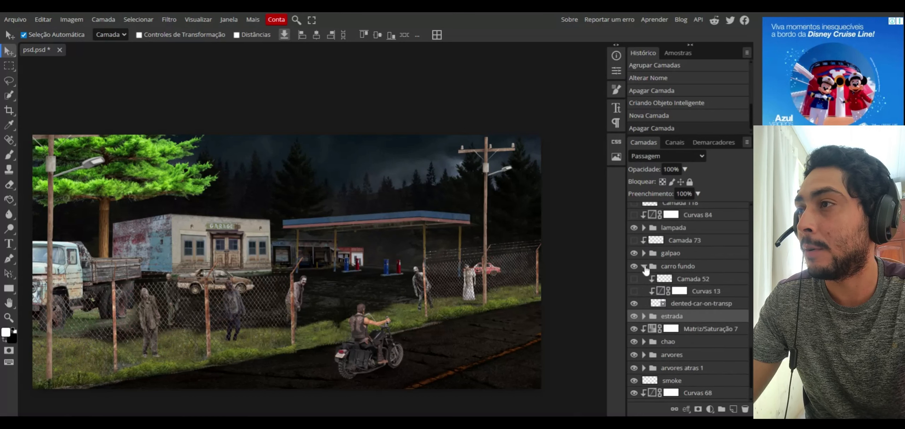
left_click(634, 291)
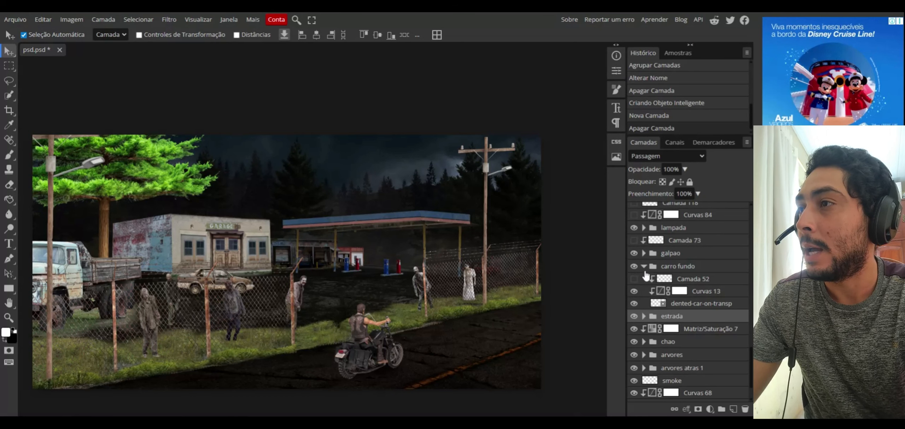
left_click(633, 279)
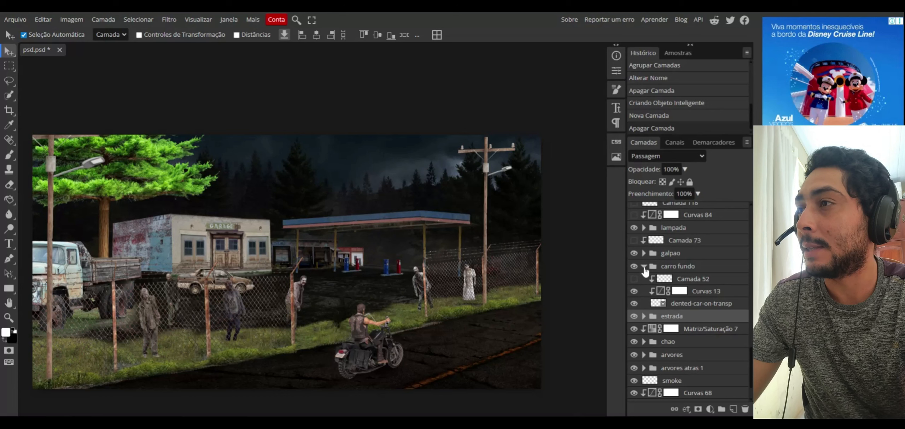
left_click(643, 266)
Show Curvas 69 in the galpao group, plus Curvas 37 and Camada 53 in its segundo galpao subgroup.
left_click(644, 253)
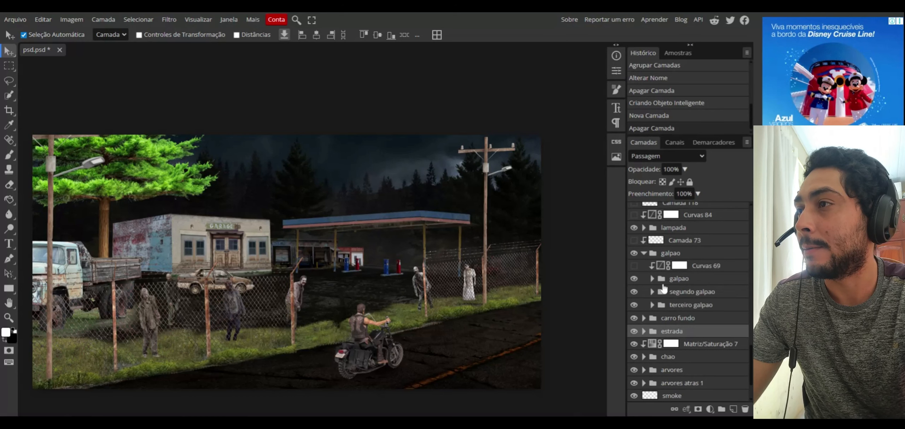
left_click(634, 266)
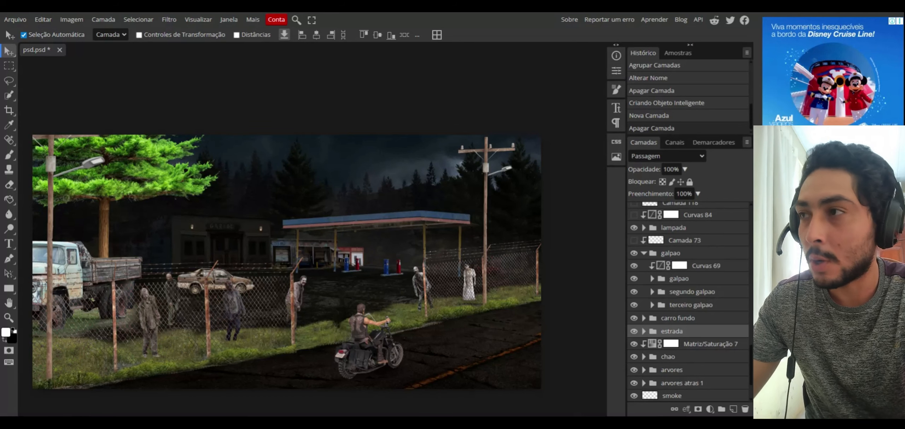
left_click(652, 292)
left_click(633, 317)
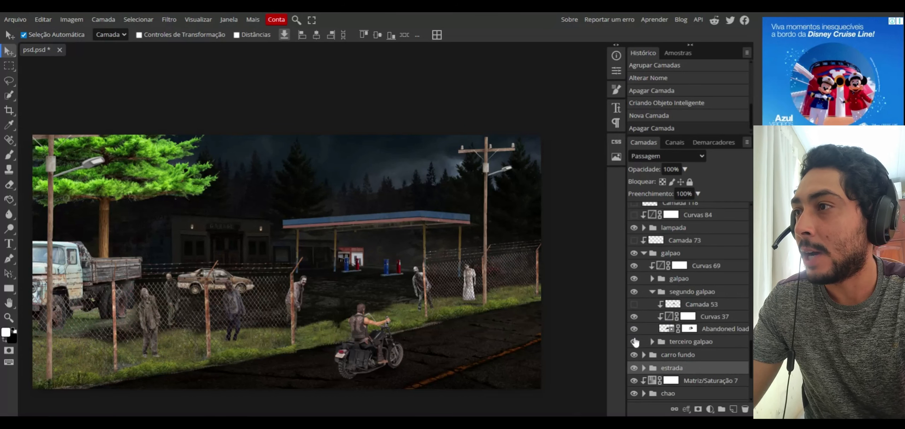
left_click(634, 304)
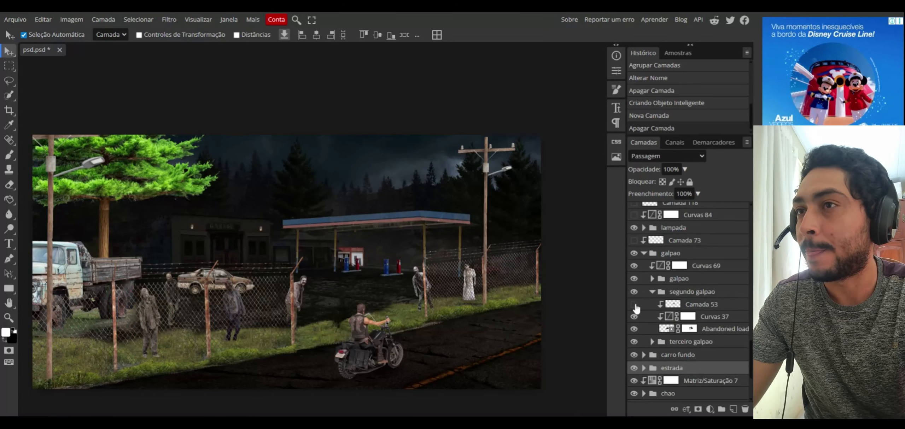
left_click(652, 292)
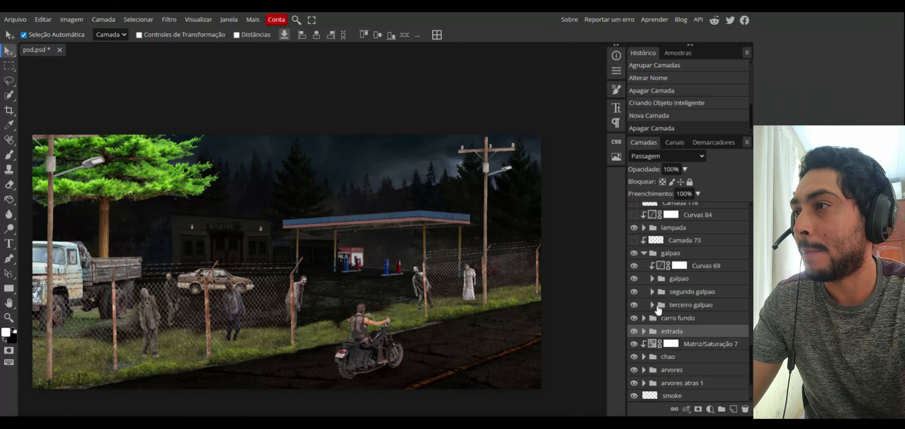
Expand the terceiro galpao group and show its Curvas 71 adjustment and Camada 61.
left_click(653, 305)
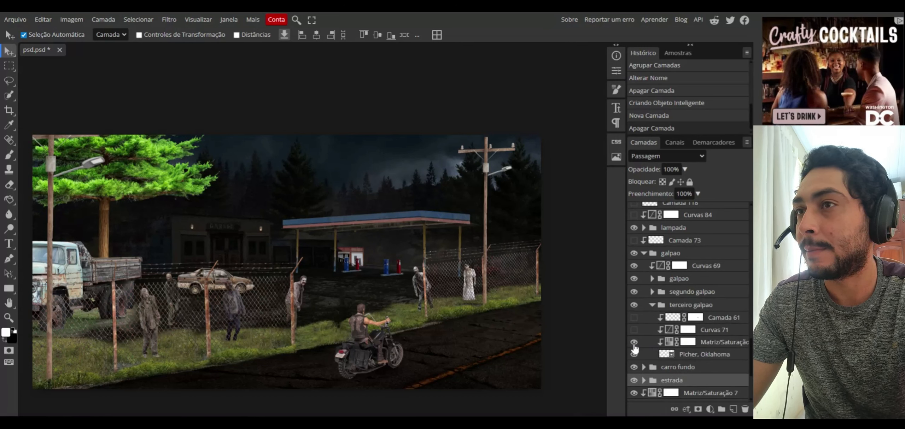
left_click(634, 329)
left_click(634, 317)
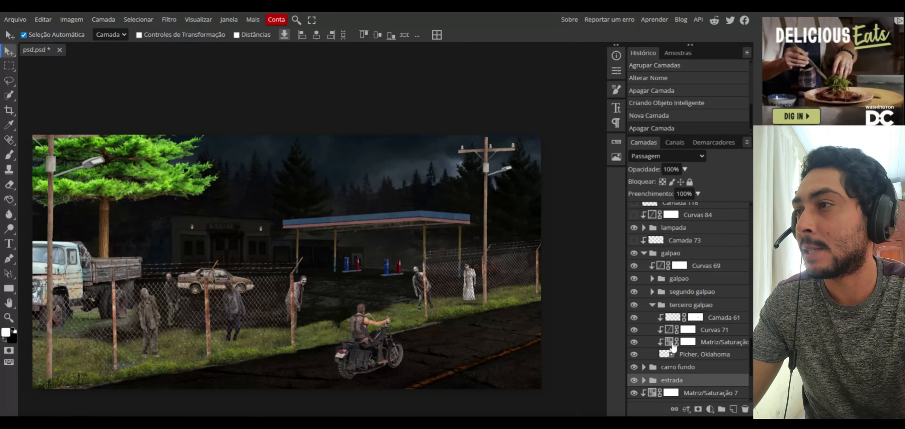
Examine the Matriz/Saturação settings in the terceiro galpao group and the list of available adjustment layers.
double_click(672, 345)
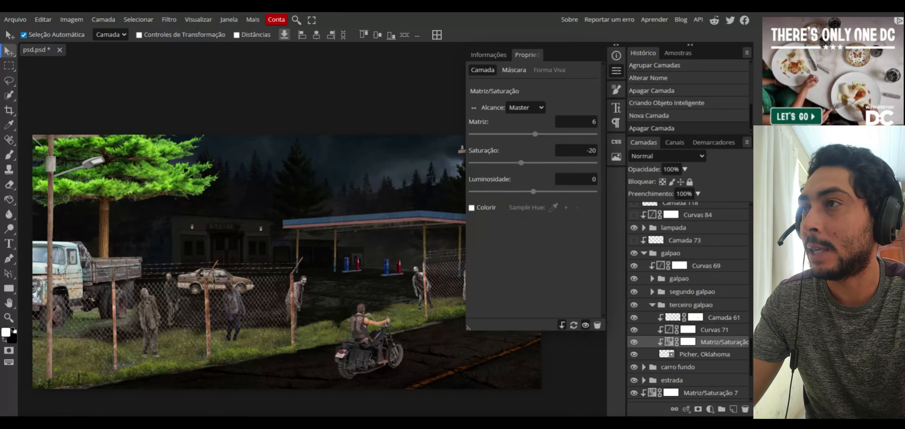
left_click(617, 71)
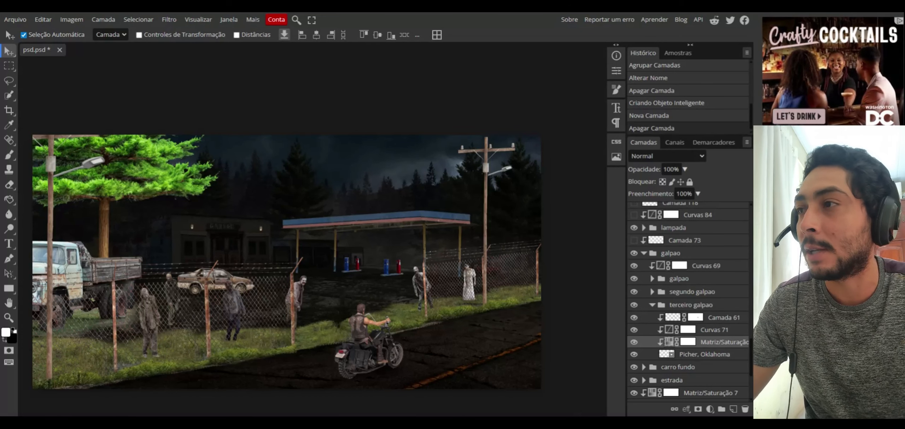
left_click(711, 410)
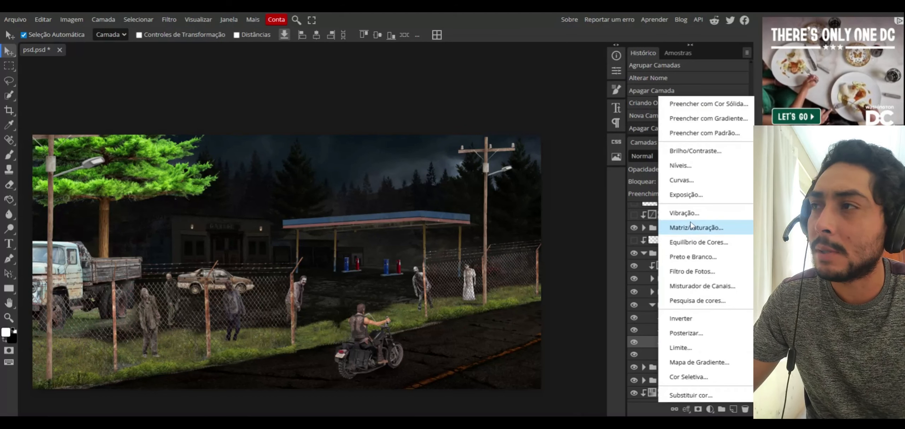
left_click(714, 413)
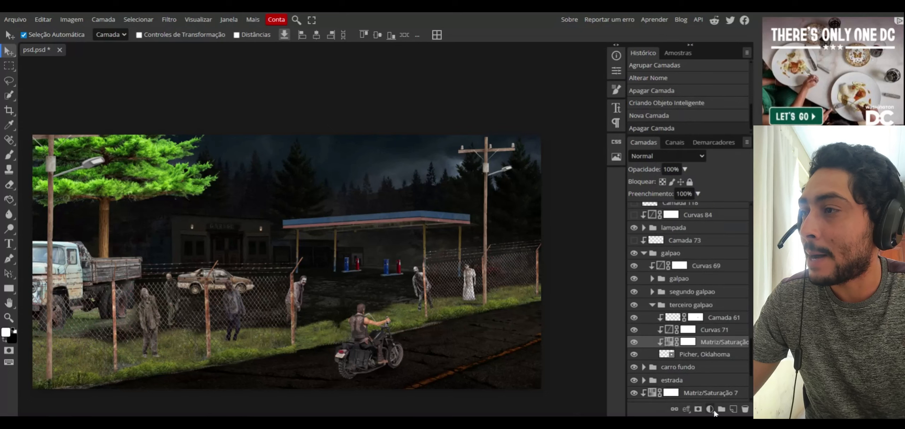
Show Camada 73 above the galpao group and Curvas 84 above the lampada group, briefly checking the lampada group's contents.
left_click(633, 241)
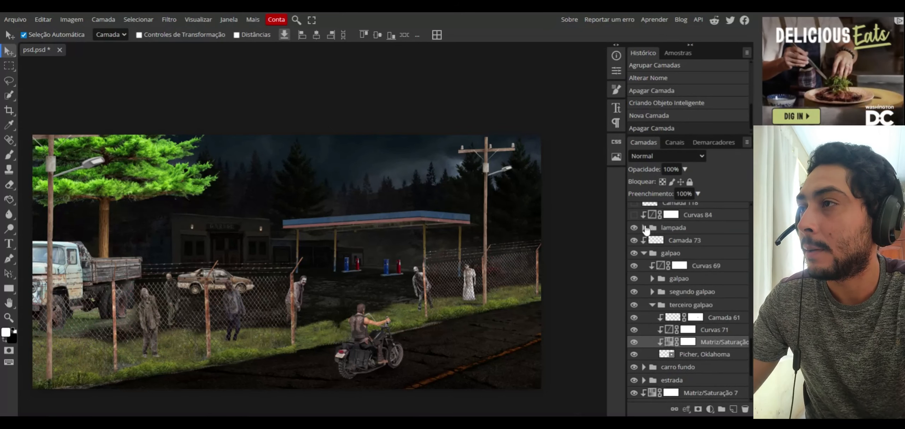
left_click(644, 228)
left_click(644, 227)
left_click(634, 215)
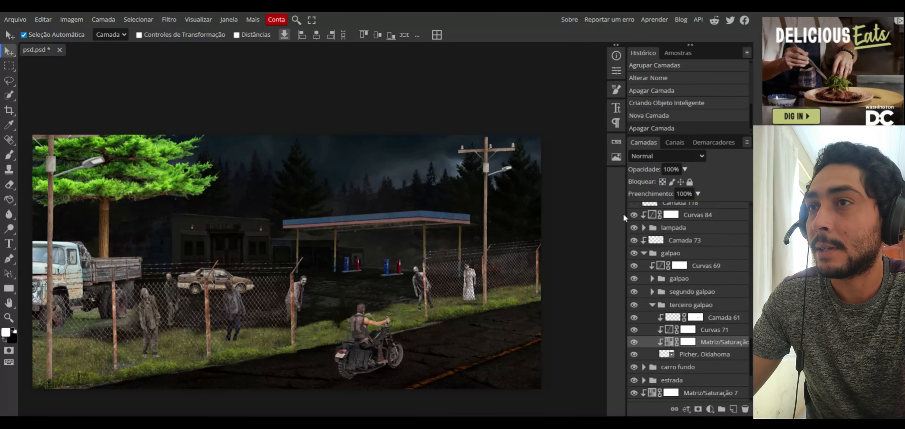
scroll(750, 359, "up", 5)
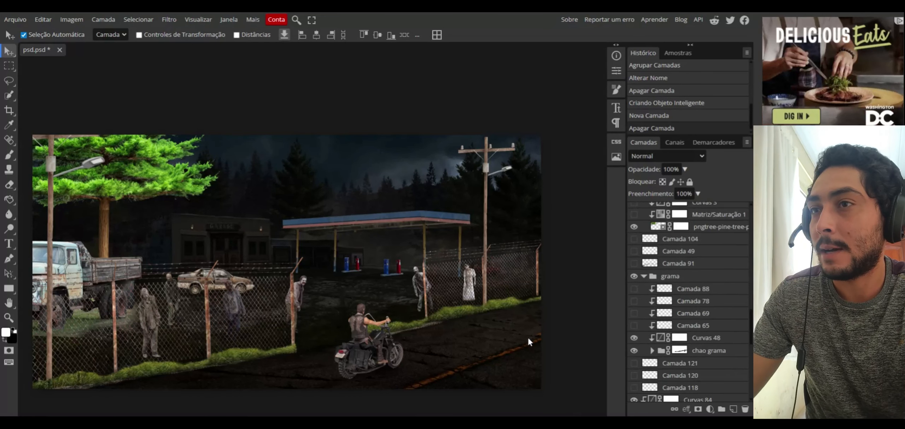
Collapse the grama group and show the Matriz/Saturação 1 adjustment in the arvore group.
left_click(696, 354)
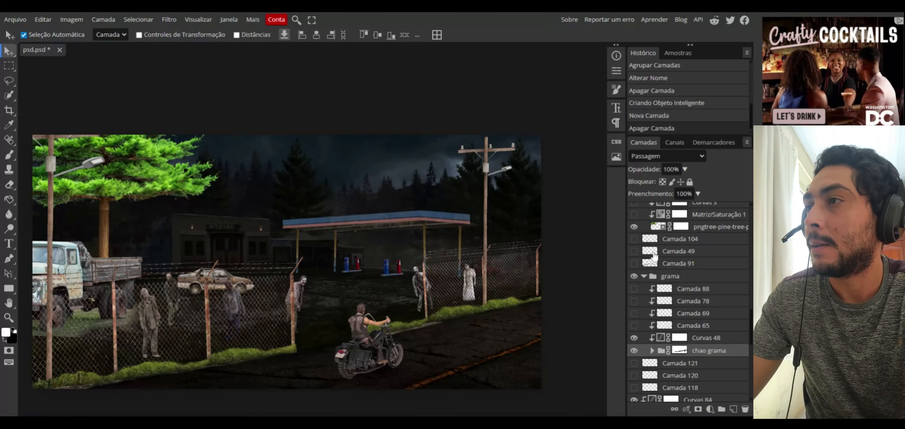
left_click(643, 276)
left_click_drag(749, 350, 732, 332)
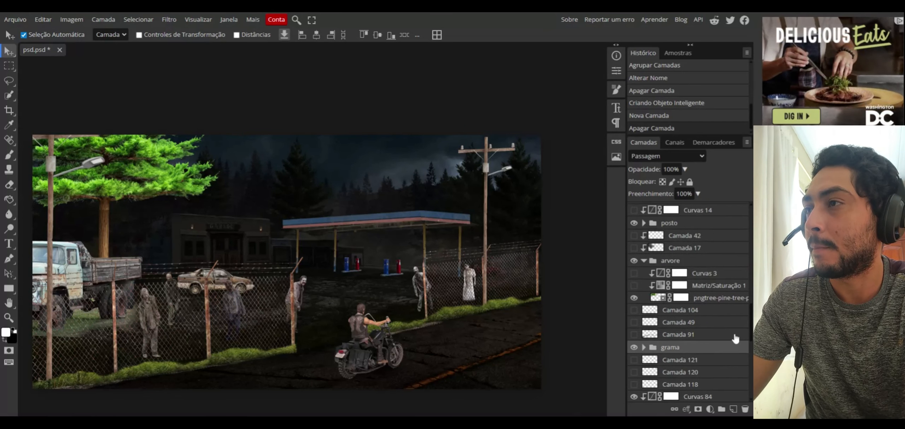
left_click(633, 287)
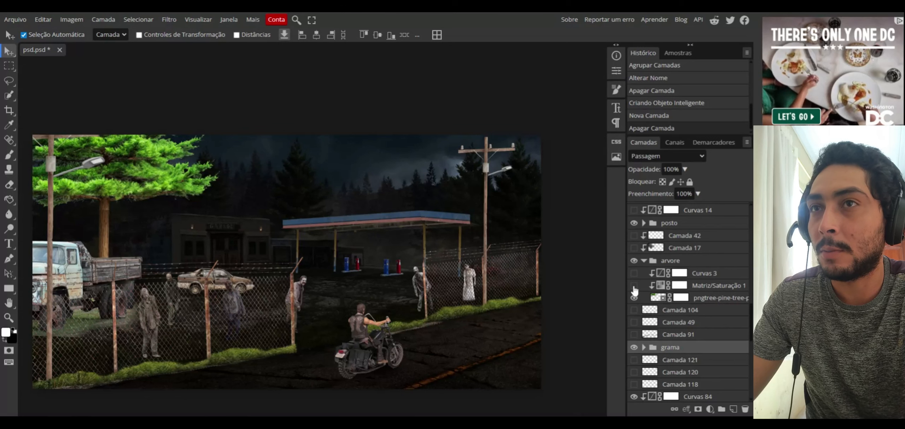
left_click(633, 287)
left_click(634, 286)
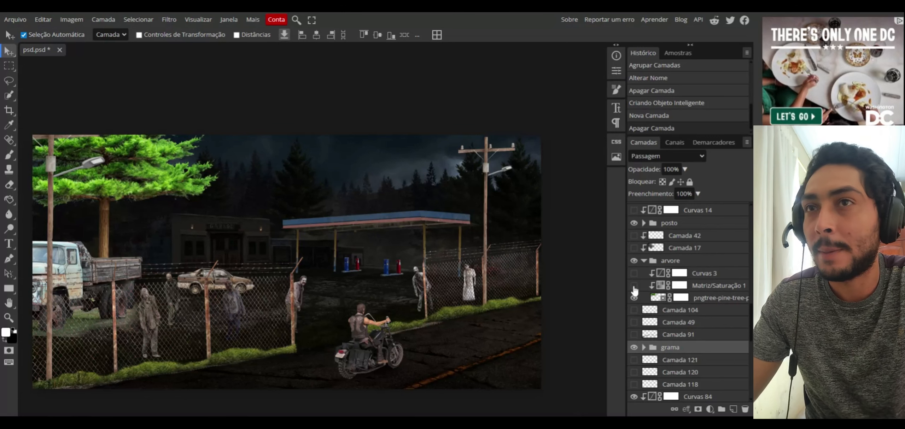
left_click(633, 286)
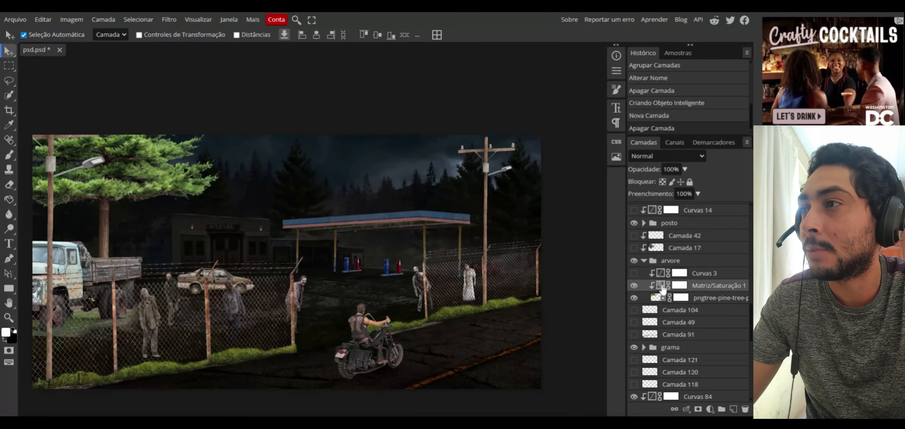
Review the Matriz/Saturação 1 settings and compare the tree with and without it, and show Curvas 3 in the arvore group.
double_click(661, 287)
left_click(634, 286)
left_click(634, 287)
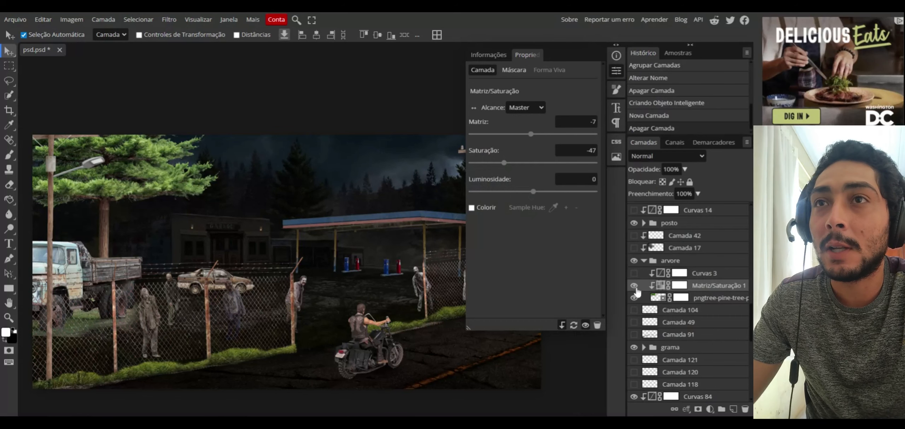
left_click(634, 286)
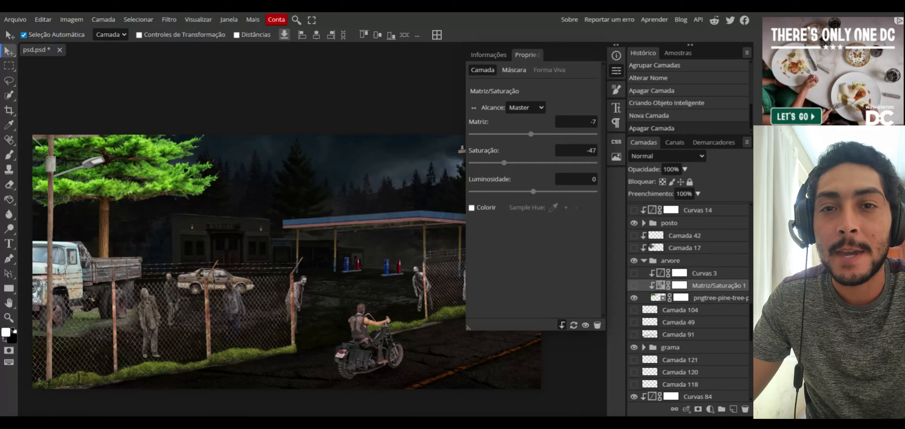
left_click(634, 286)
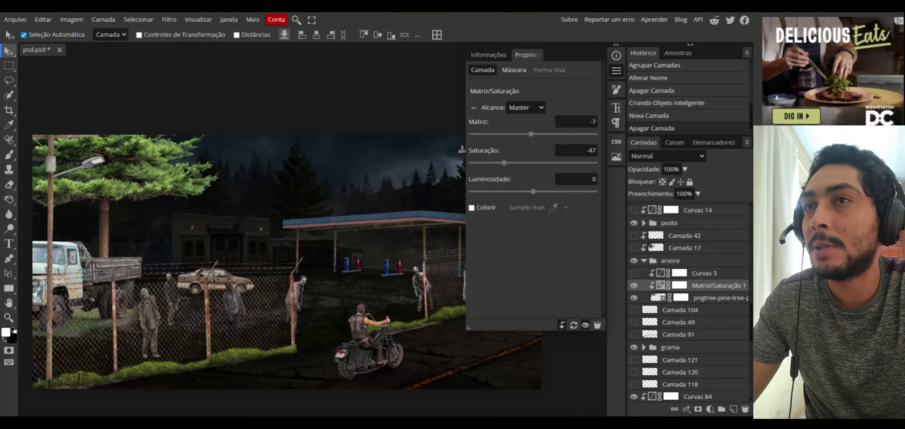
left_click(634, 273)
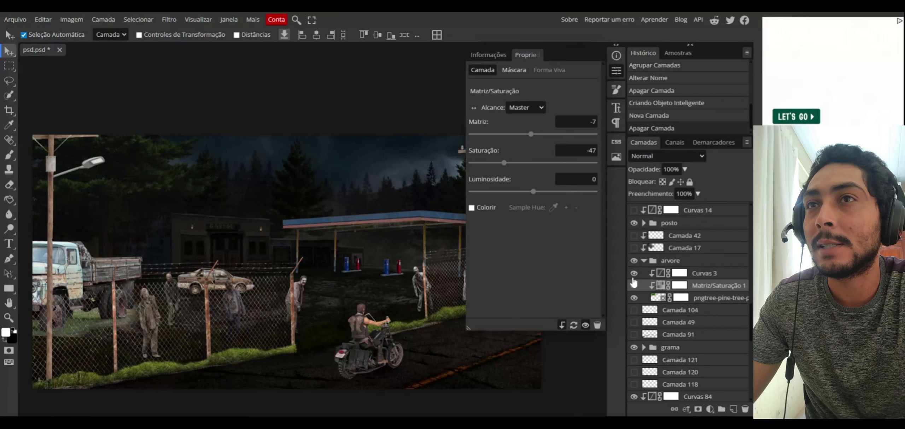
left_click(615, 71)
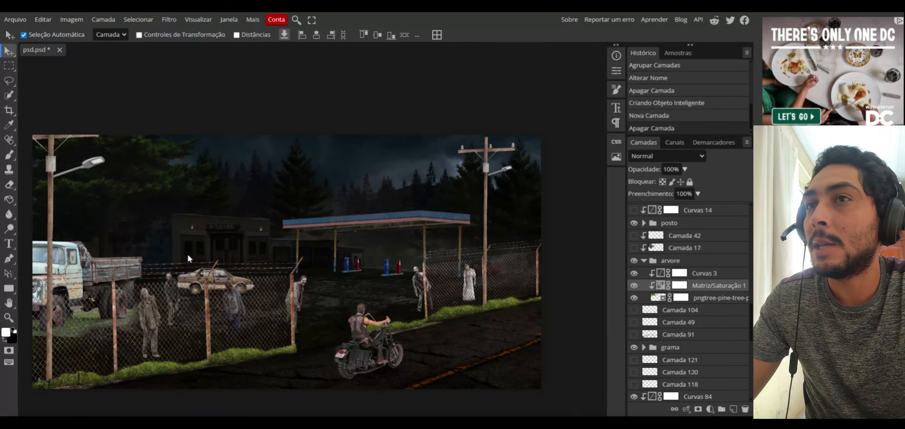
Check the contents of the posto group, and show Curvas 14 above it and Curvas 15 above the bomba gasolina group.
left_click(643, 223)
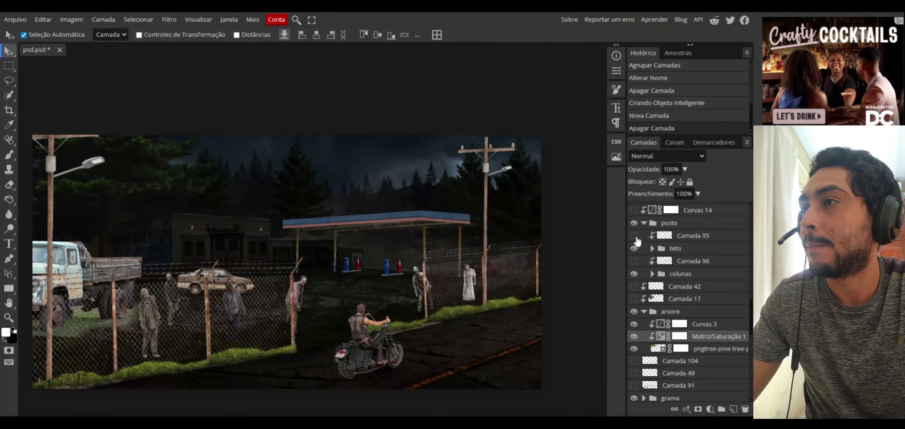
left_click(652, 248)
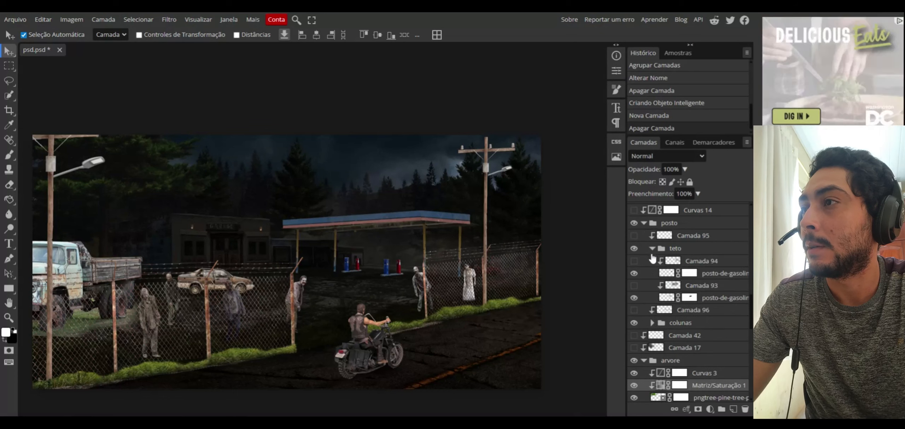
left_click(633, 210)
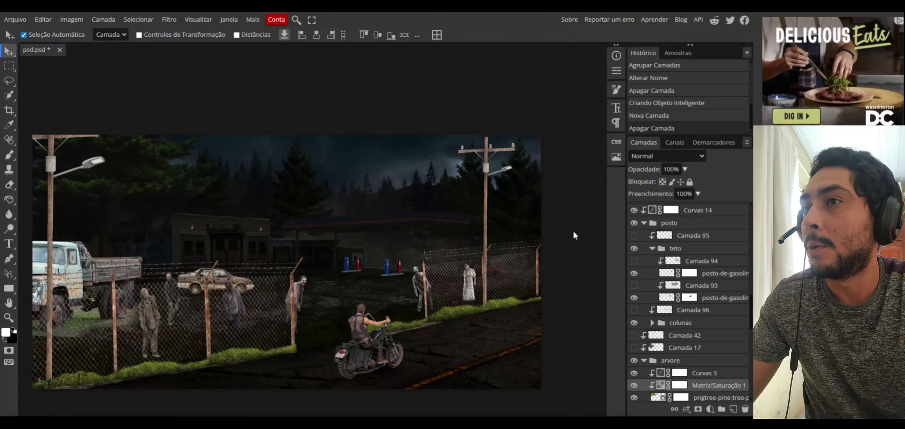
left_click(644, 223)
scroll(749, 330, "up", 4)
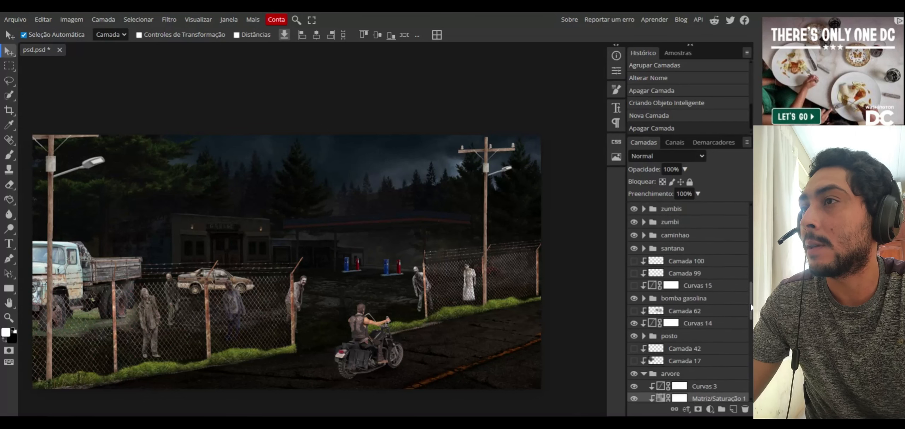
left_click(634, 302)
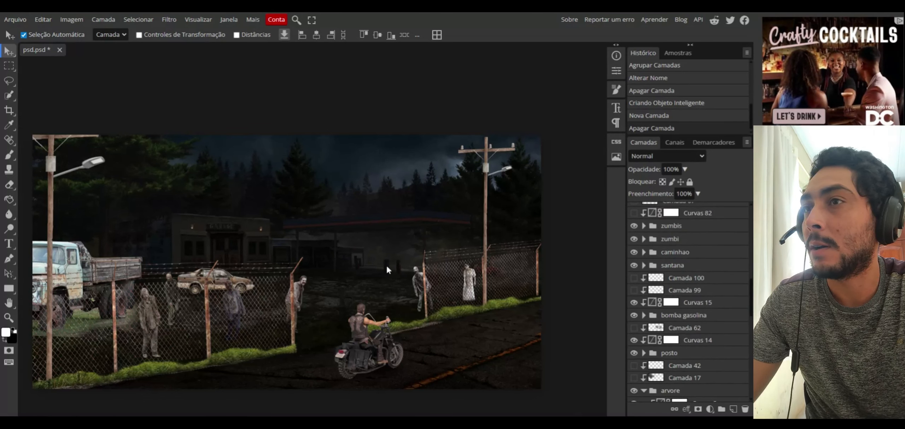
Show the Curvas 8 adjustment in the santana group and Curvas 46 in the caminhao group.
left_click(644, 265)
left_click(633, 303)
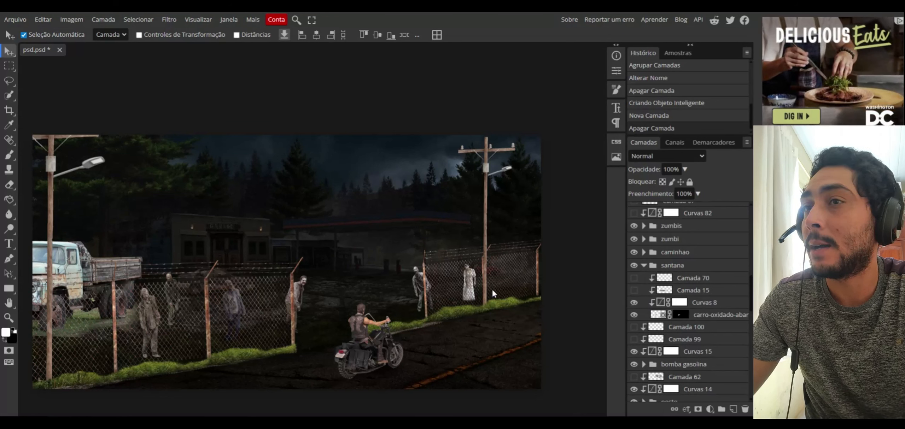
left_click(643, 265)
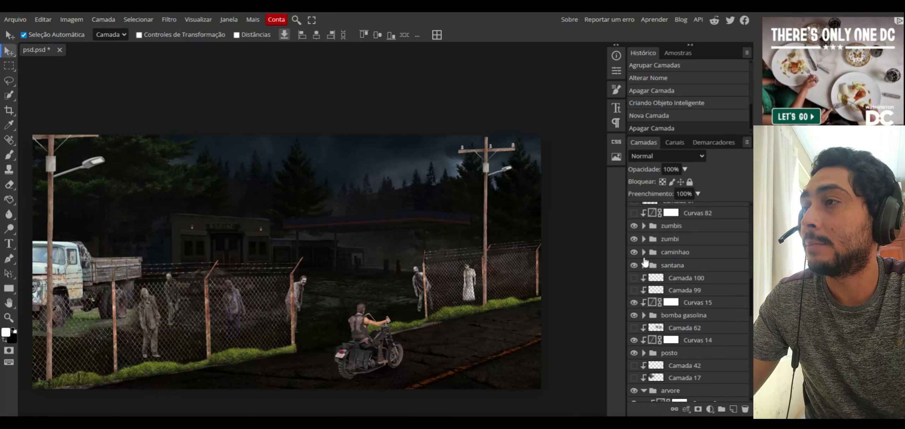
left_click(644, 256)
left_click(634, 314)
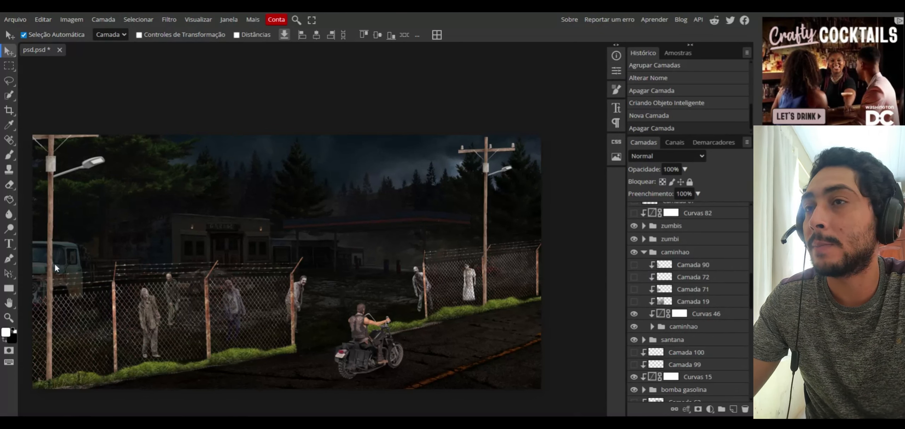
Expand Pasta 18 in the zumbi group and show its Curvas 73, Curvas 67, Curvas 55 and Curvas 65 adjustments.
left_click(643, 239)
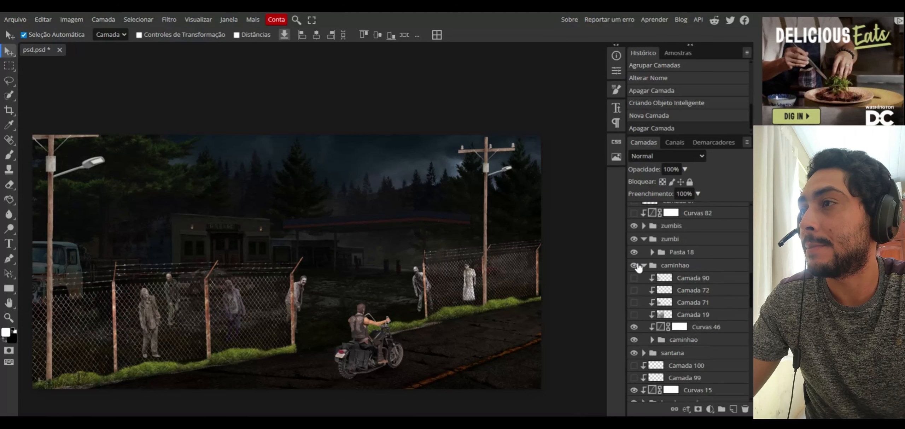
left_click(652, 252)
left_click(634, 289)
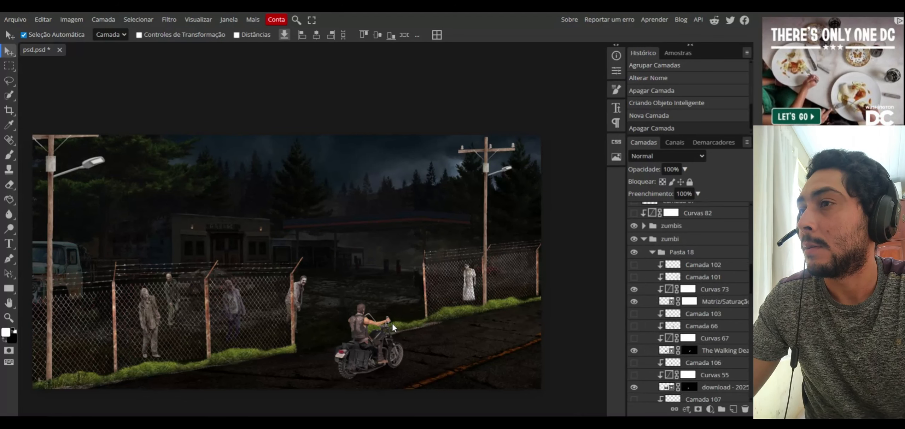
left_click(634, 339)
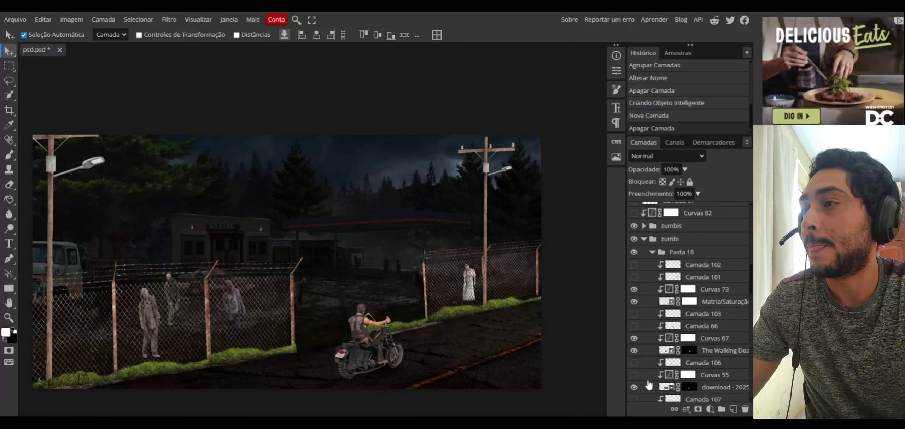
left_click(634, 376)
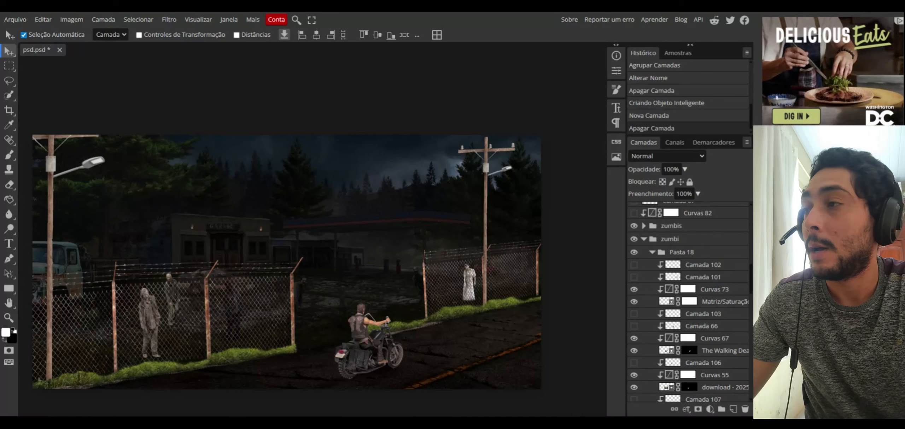
scroll(634, 376, "down", 3)
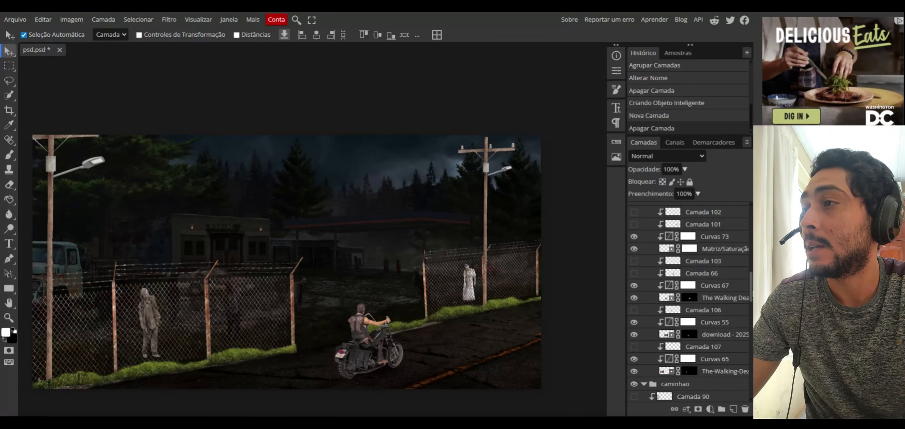
Collapse the zumbi group, and show Curvas 82 above the zumbis group and Curvas 27 in the grade frente group.
scroll(752, 282, "up", 4)
left_click(642, 264)
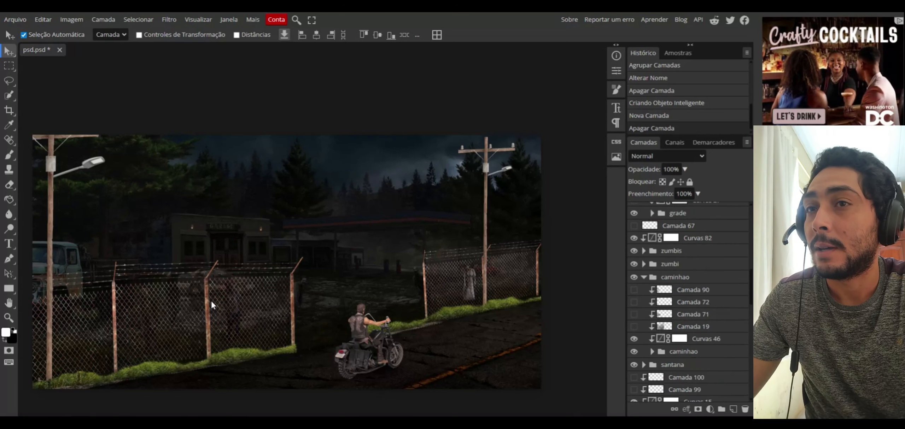
left_click(652, 214)
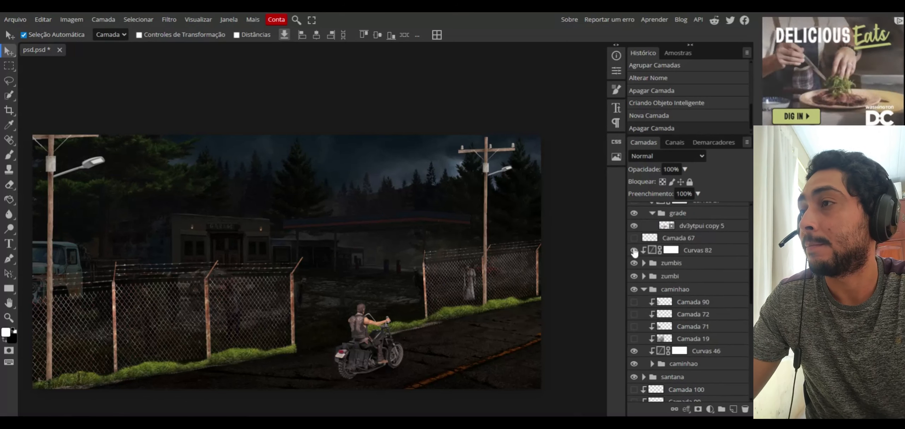
scroll(667, 287, "up", 3)
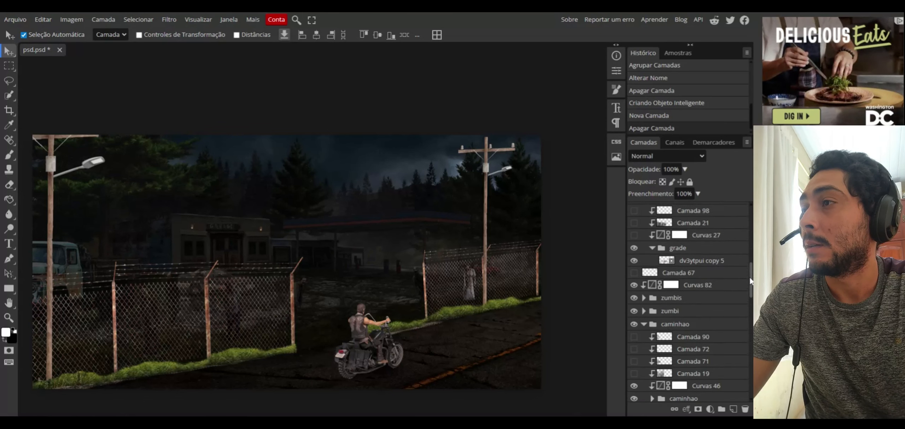
left_click(634, 312)
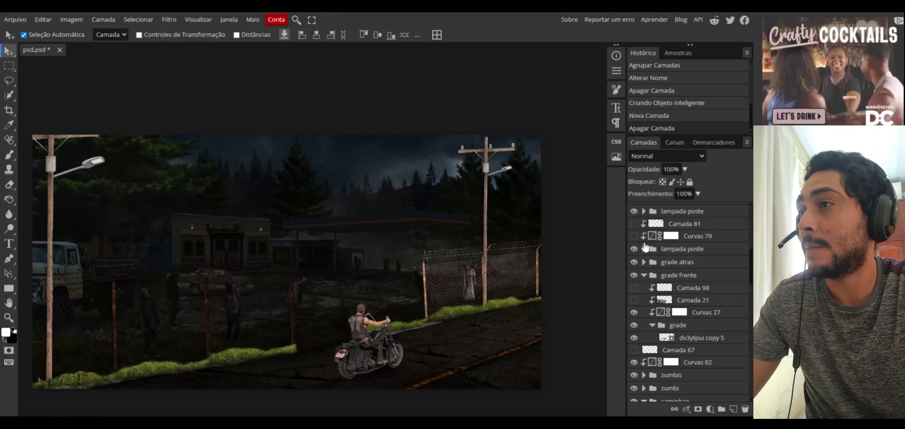
Show Curvas 79 above the lower lampada poste group and Curvas 27 copy in the grade atras group.
left_click(634, 236)
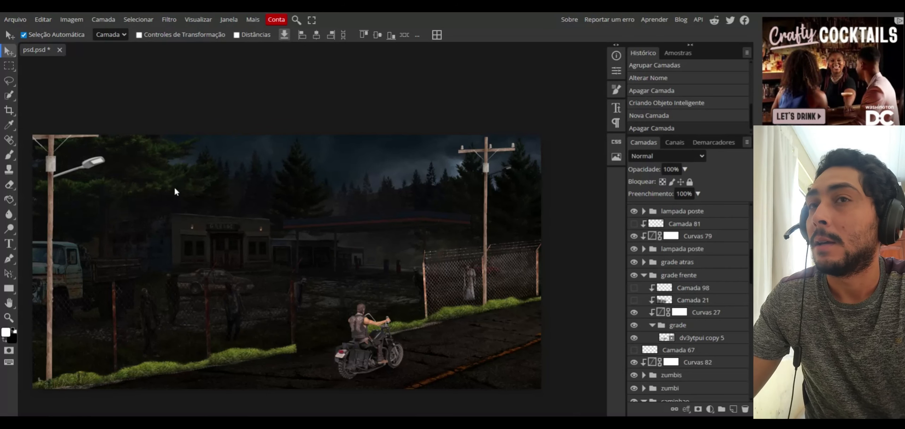
left_click(644, 262)
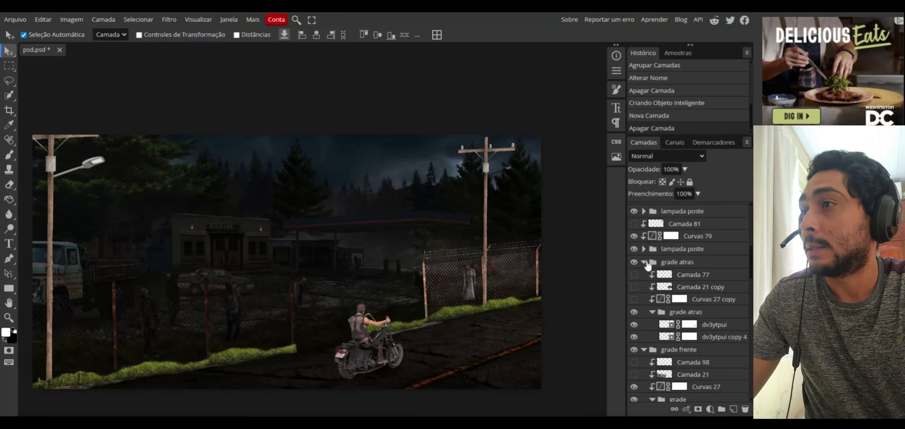
left_click(634, 300)
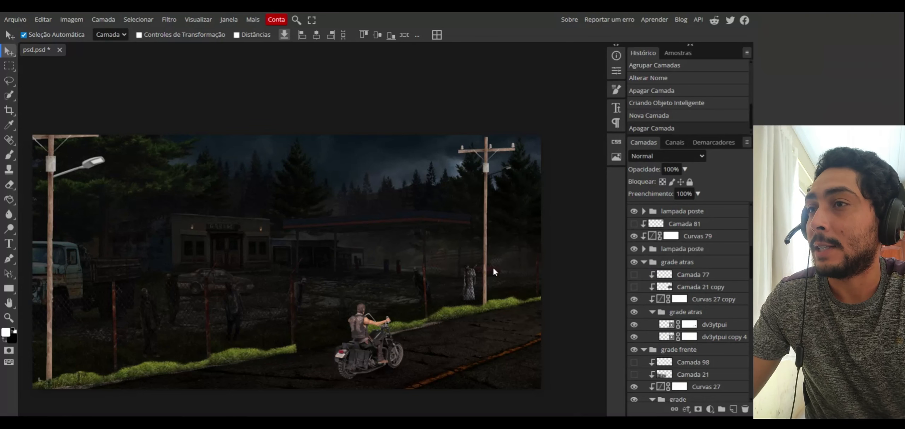
left_click(644, 262)
Show Curvas 59 and Curvas 41 in the poste subgroup of the poste group, and collapse the subgroup.
left_click(644, 249)
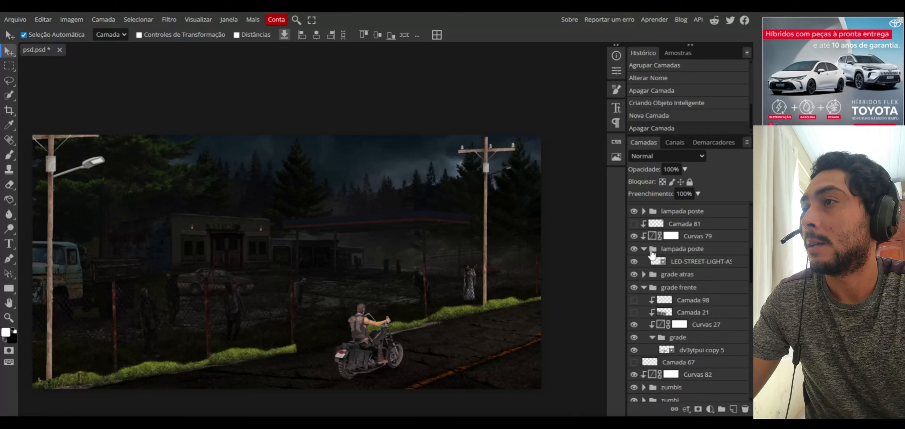
left_click_drag(750, 278, 747, 261)
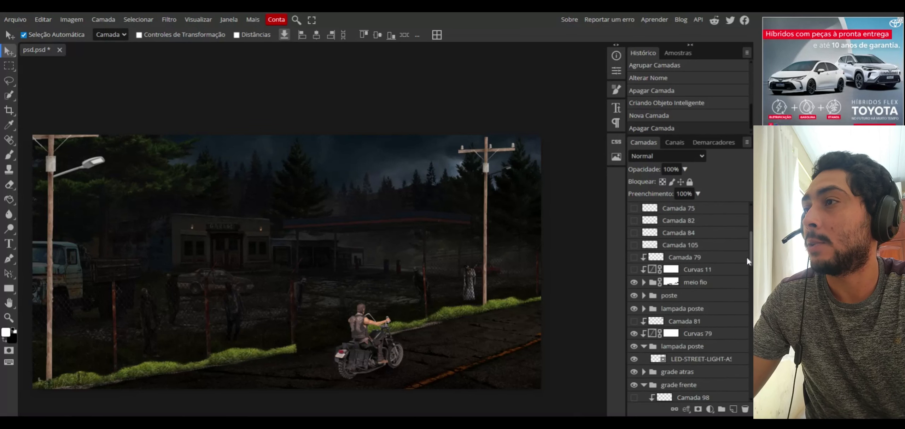
left_click(643, 296)
left_click(652, 345)
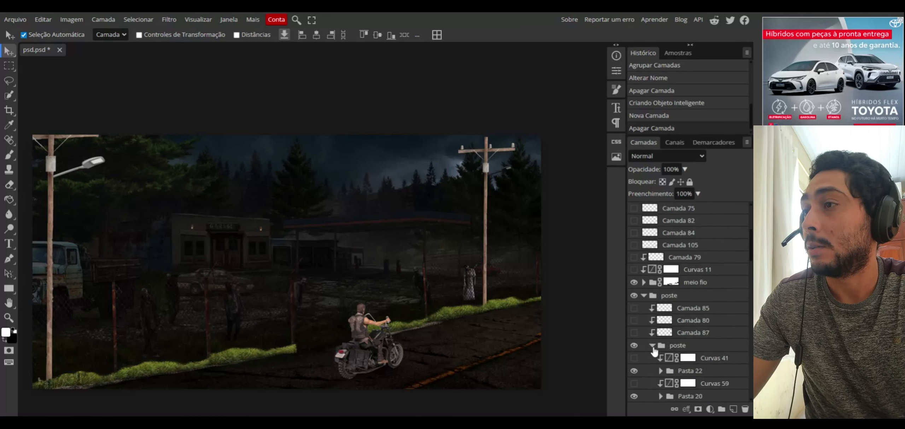
left_click(634, 384)
left_click(634, 384)
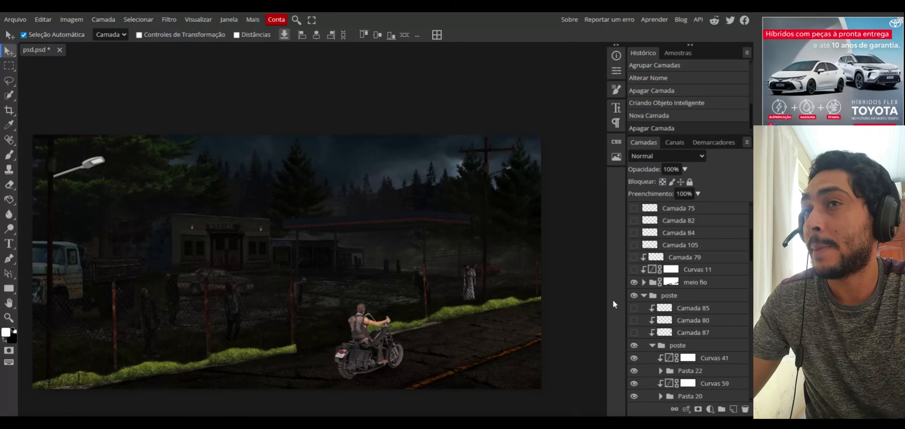
left_click(652, 346)
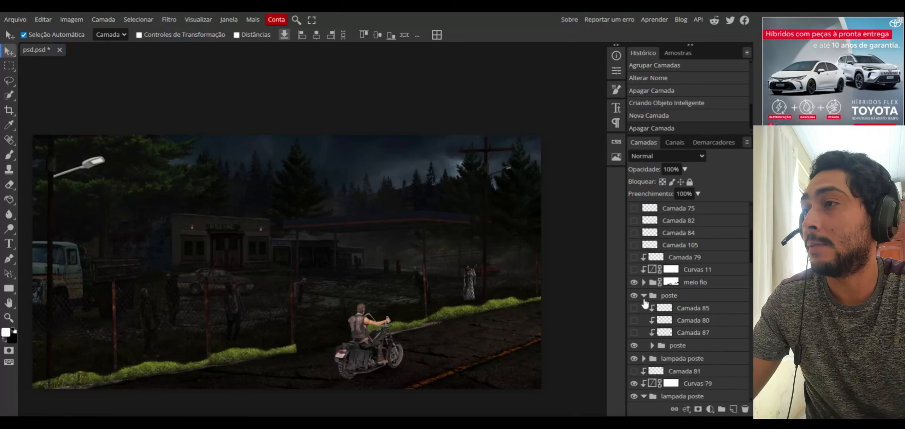
Collapse the poste group and show the Curvas 11 adjustment above the meio fio group.
left_click(644, 295)
left_click(634, 270)
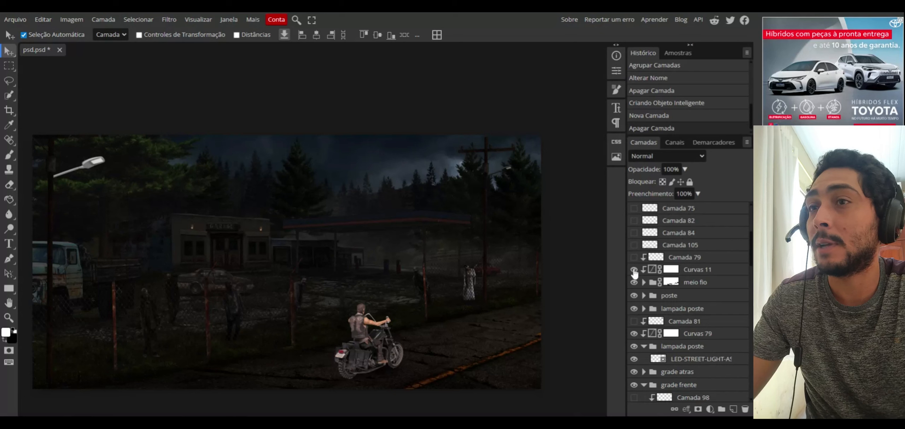
left_click(634, 270)
left_click(634, 270)
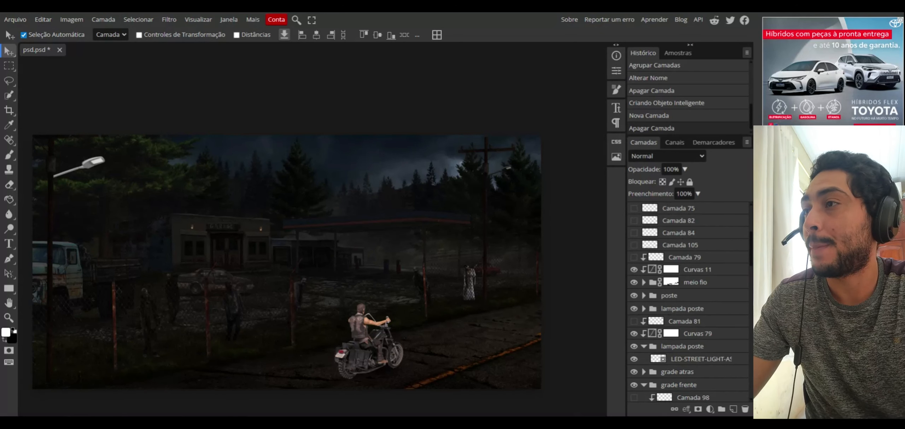
Expand the hero group and show its Curvas 12 adjustment to darken the motorcycle rider.
scroll(749, 265, "up", 5)
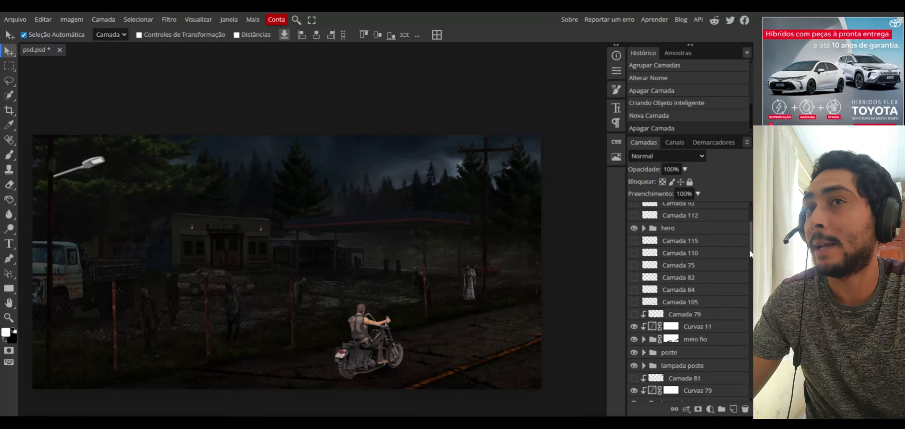
left_click(643, 265)
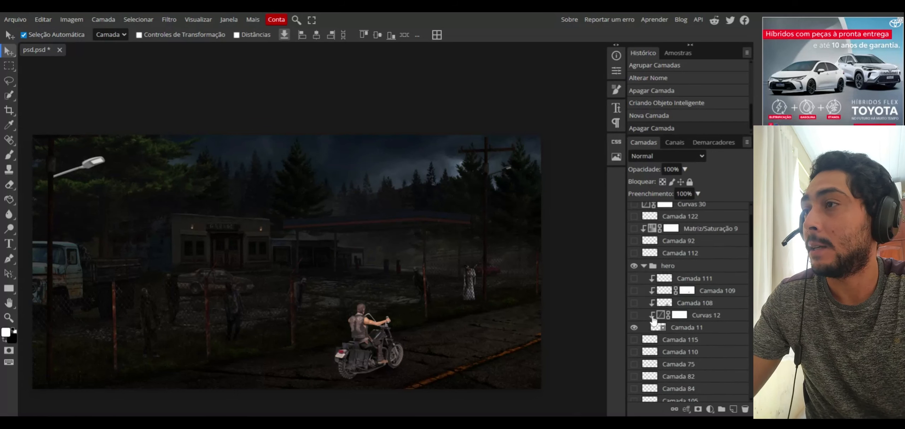
left_click(633, 315)
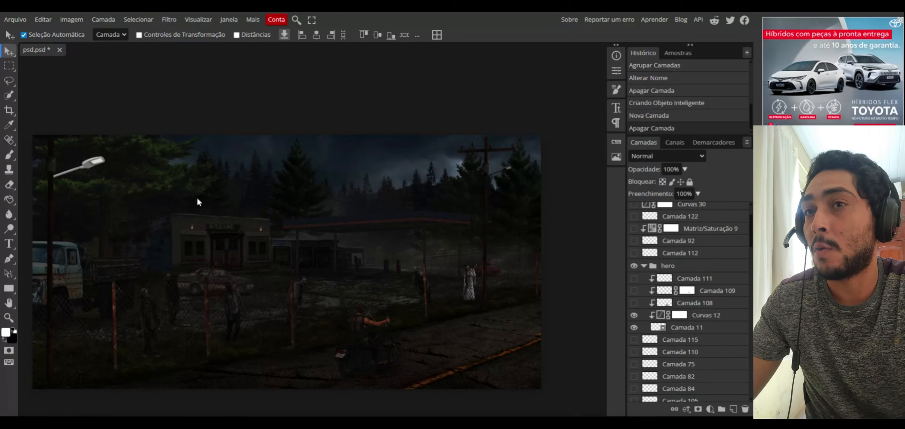
Show Curvas 80 on the street lamp in the upper lampada poste group, and collapse the group.
left_click(90, 163)
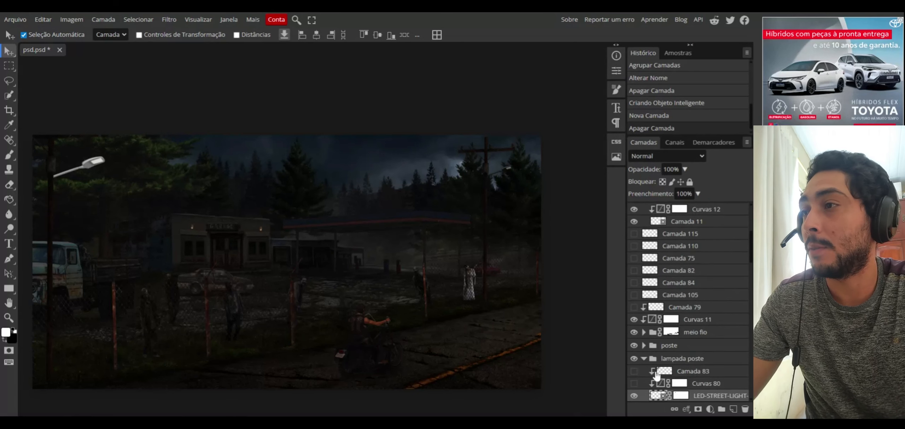
left_click(634, 383)
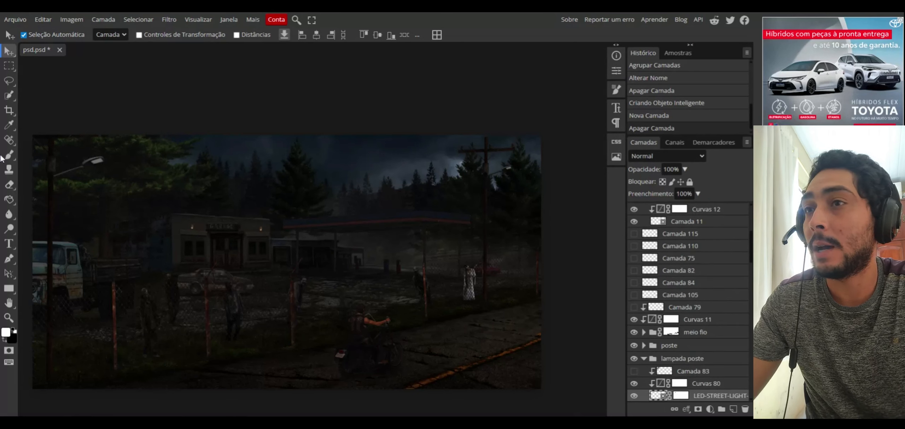
left_click(644, 359)
scroll(751, 233, "up", 3)
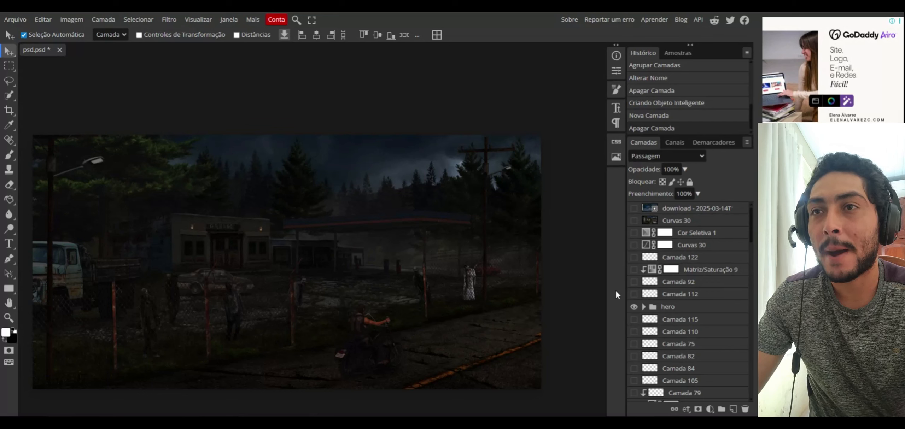
left_click(635, 258)
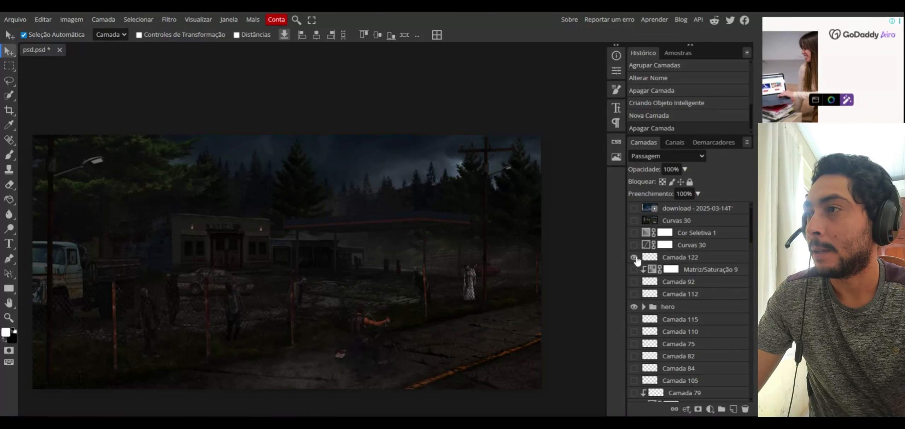
left_click(635, 258)
left_click(634, 282)
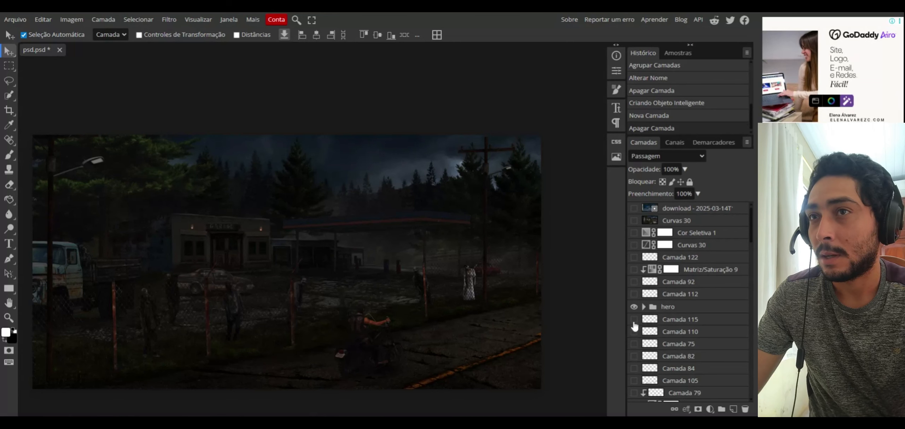
Show the layers Camada 115, Camada 110, Camada 75, Camada 82, Camada 84 and Camada 105 below the hero group.
left_click(634, 332)
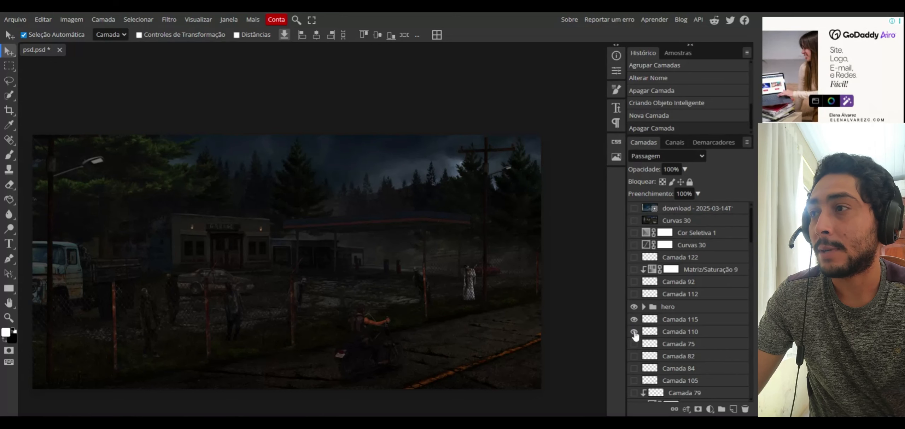
left_click(8, 303)
left_click_drag(295, 340, 309, 319)
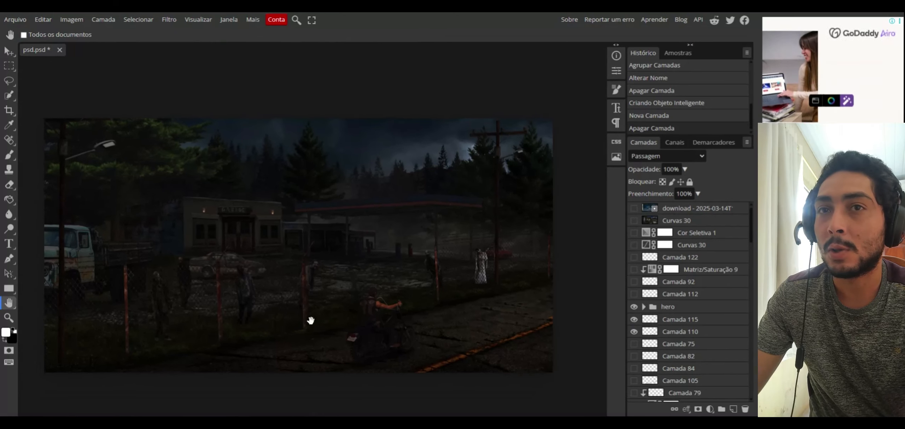
left_click(634, 344)
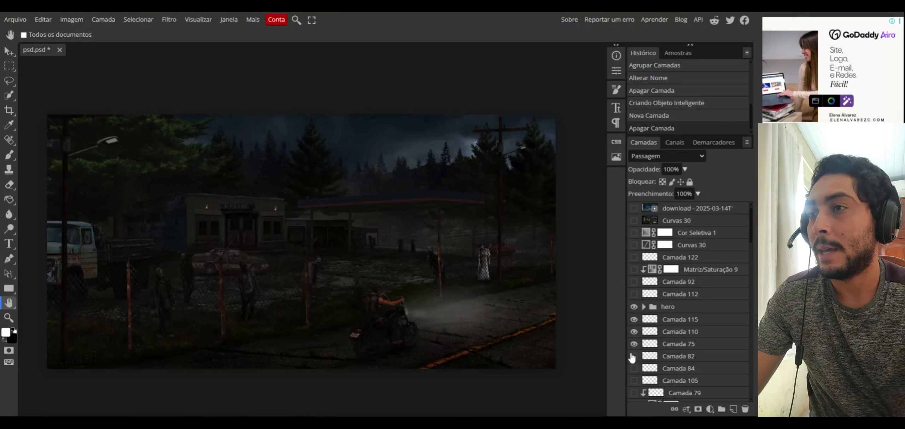
left_click(633, 356)
left_click(634, 368)
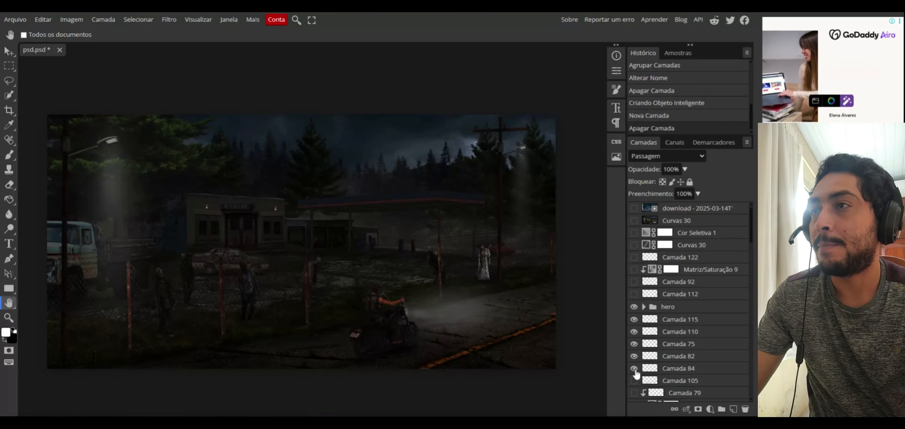
left_click(633, 381)
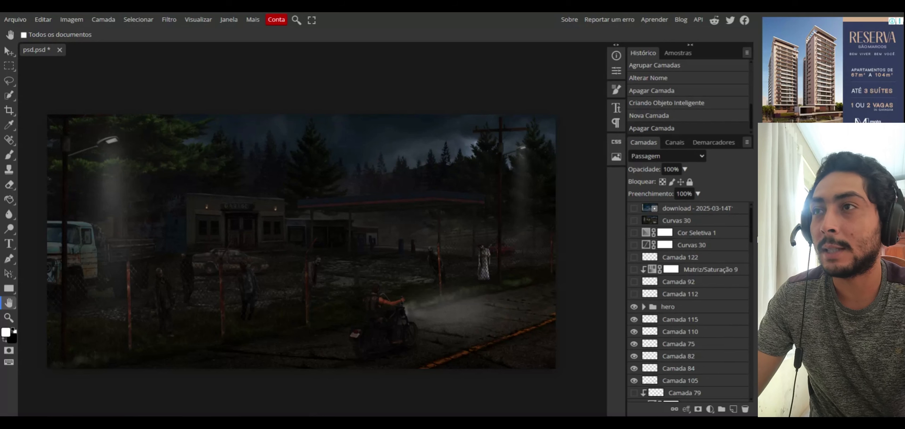
Show Camada 79 above Curvas 11, and select Camada 82 with the Brush tool active.
scroll(713, 271, "down", 3)
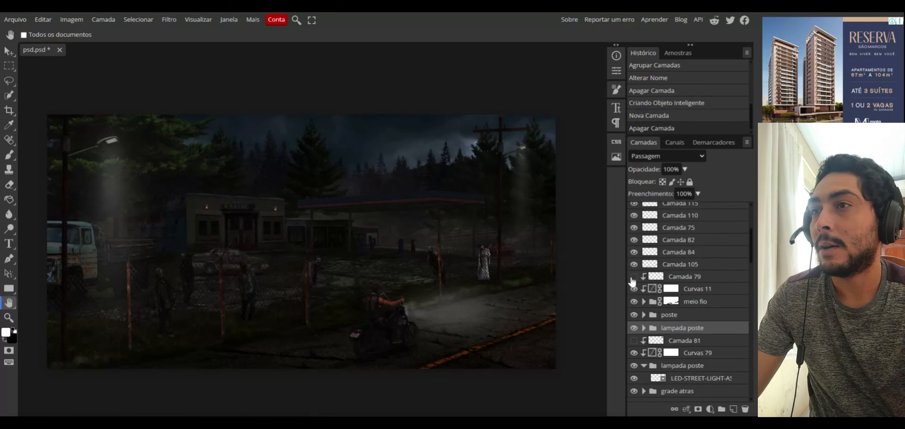
left_click(679, 277)
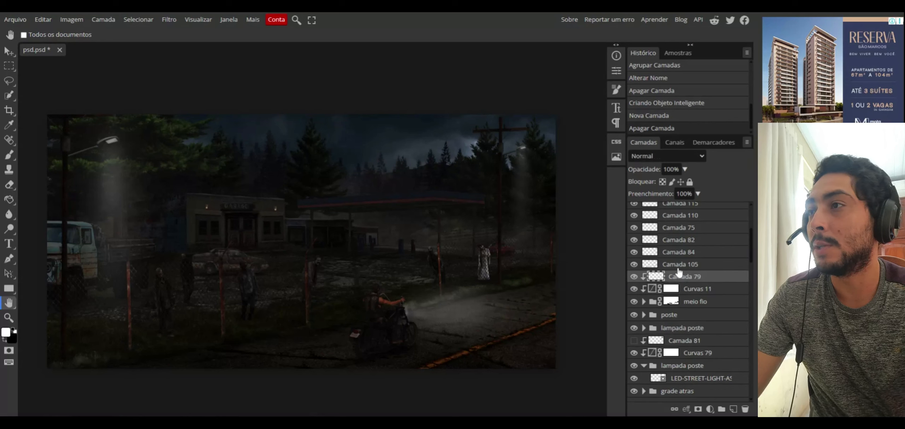
left_click(677, 242)
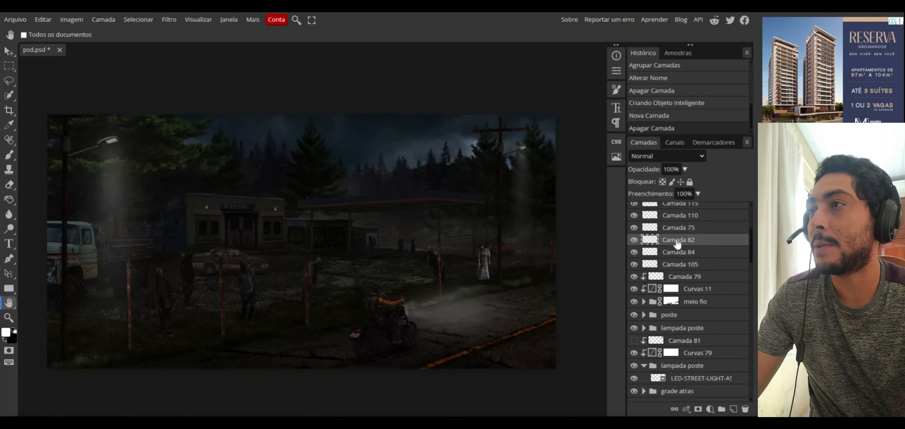
left_click(12, 152)
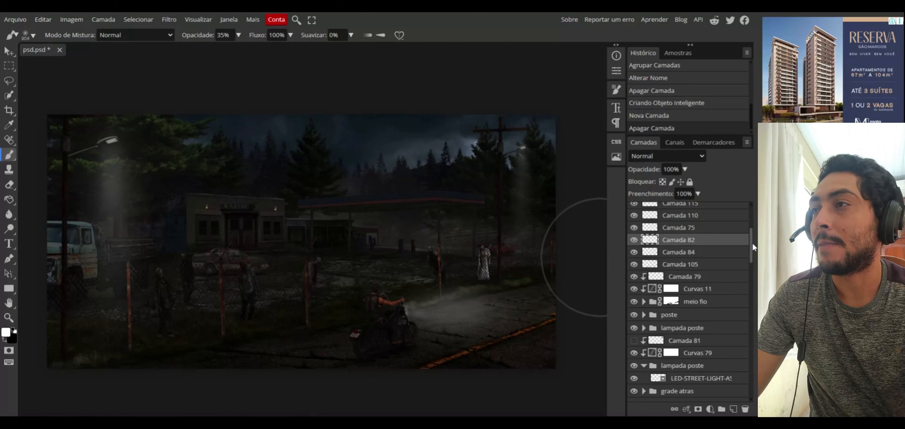
Show Camada 81 above Curvas 79, and collapse the lower lampada poste group.
left_click_drag(751, 242, 753, 244)
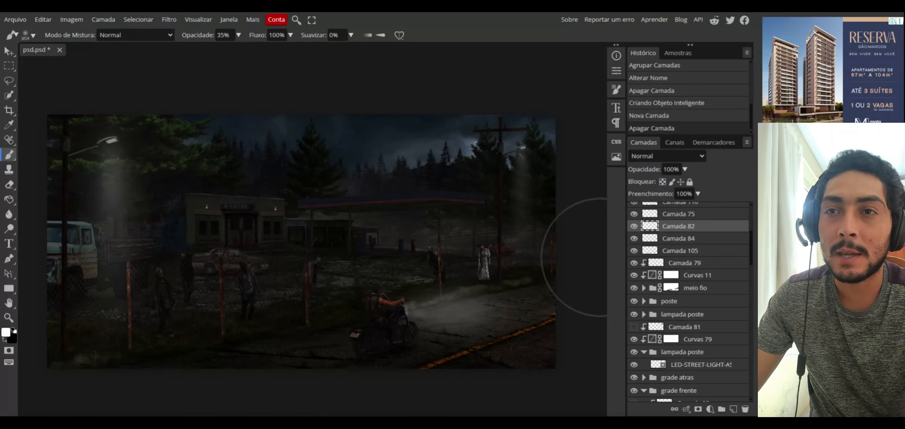
left_click(634, 327)
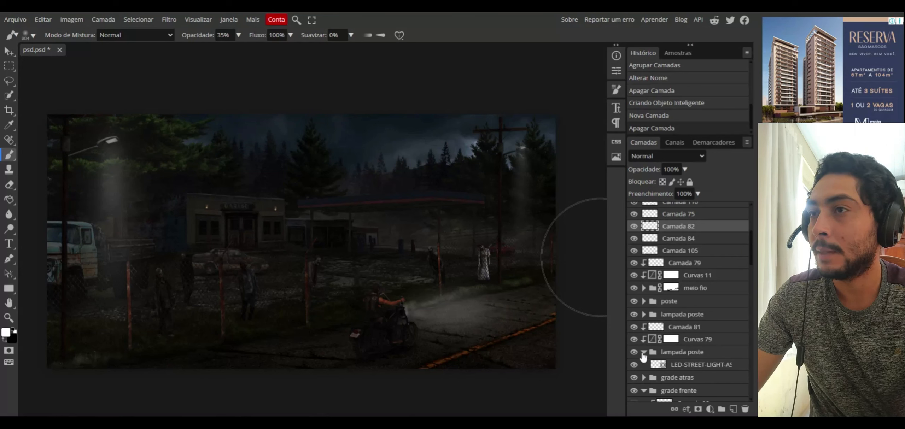
left_click(643, 353)
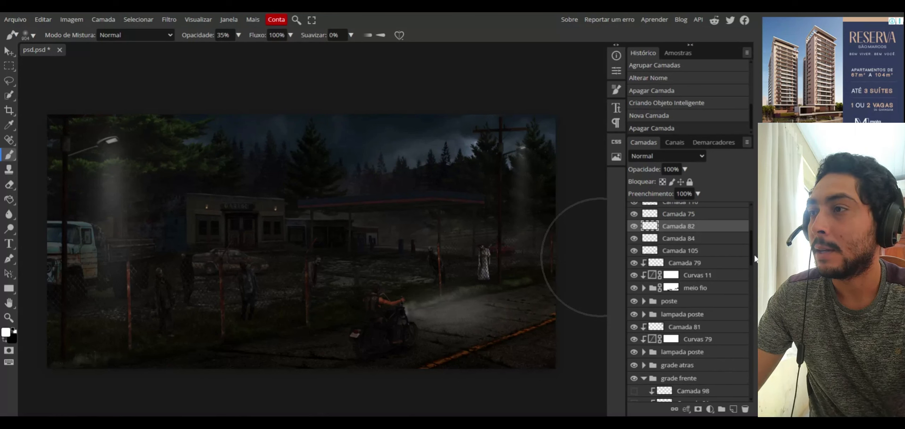
Show Camada 21 and Camada 98 in the grade frente group, and Camada 67 directly below that group.
left_click_drag(750, 254, 749, 269)
left_click(634, 320)
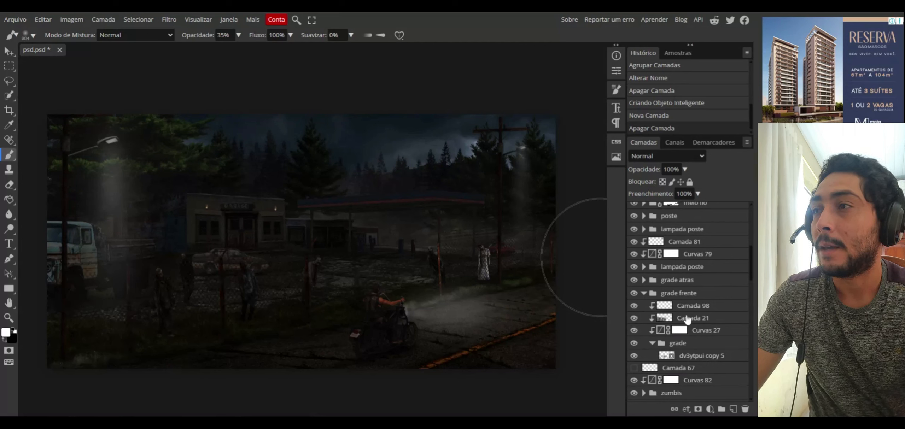
left_click(685, 306)
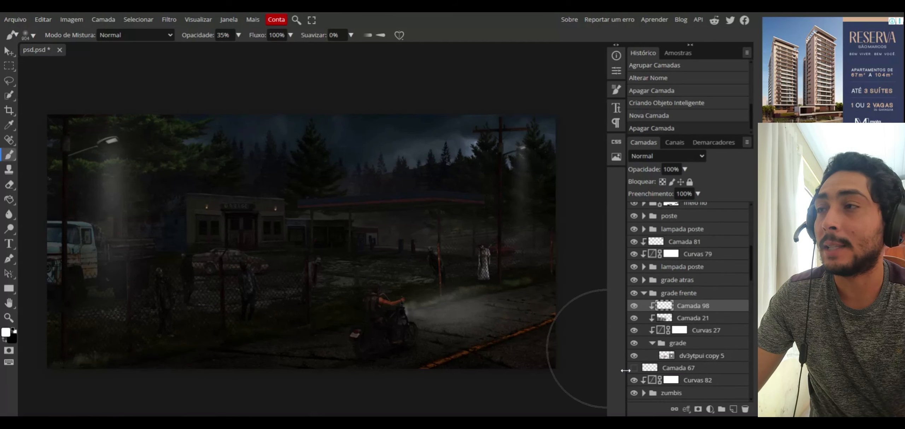
left_click(650, 369)
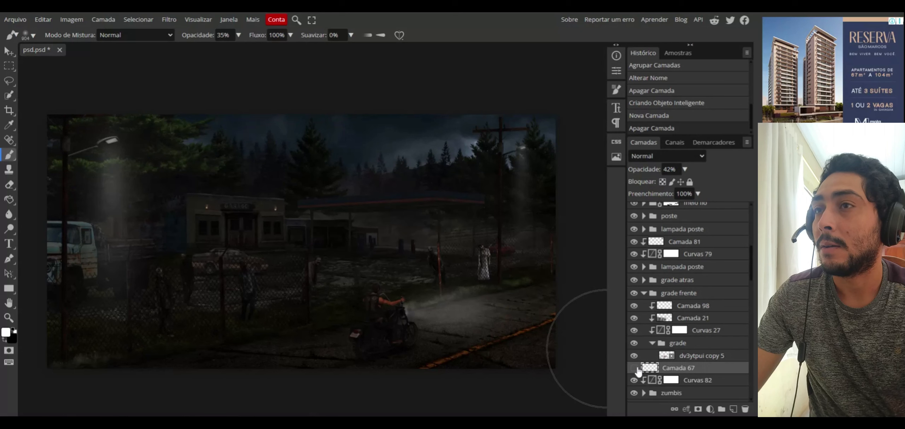
left_click(635, 368)
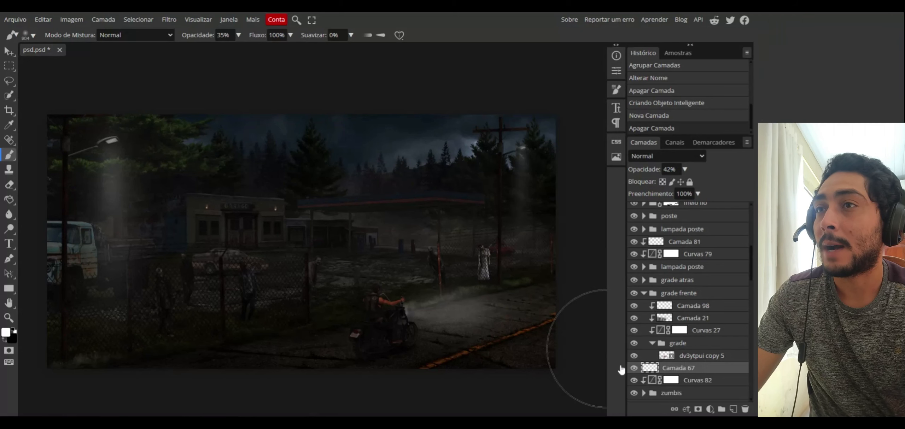
Show Camada 19, Camada 71, Camada 72 and Camada 90 in the caminhao group, and select Camada 19.
left_click(8, 51)
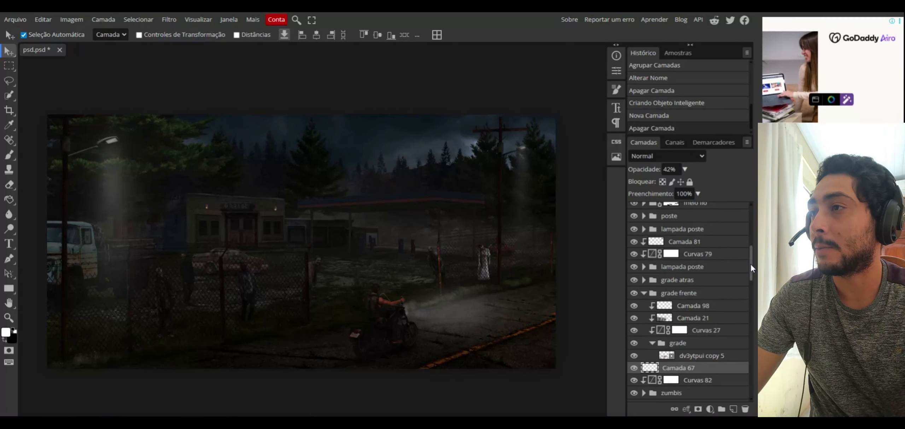
scroll(750, 267, "down", 4)
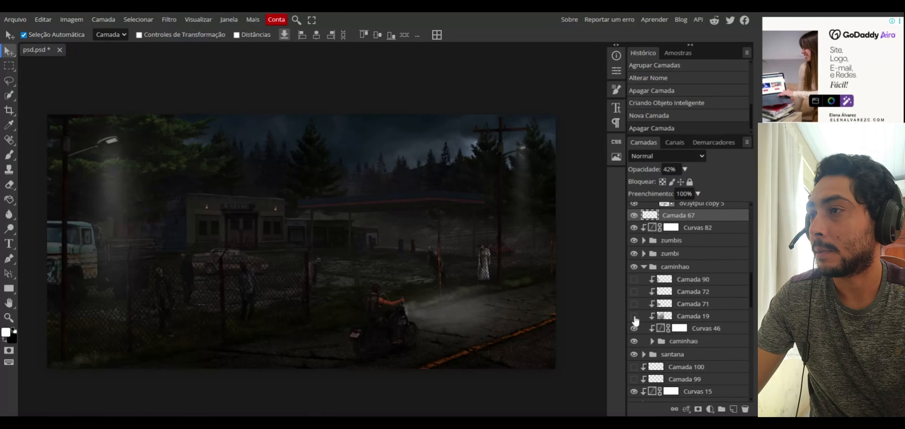
left_click(634, 316)
left_click(634, 304)
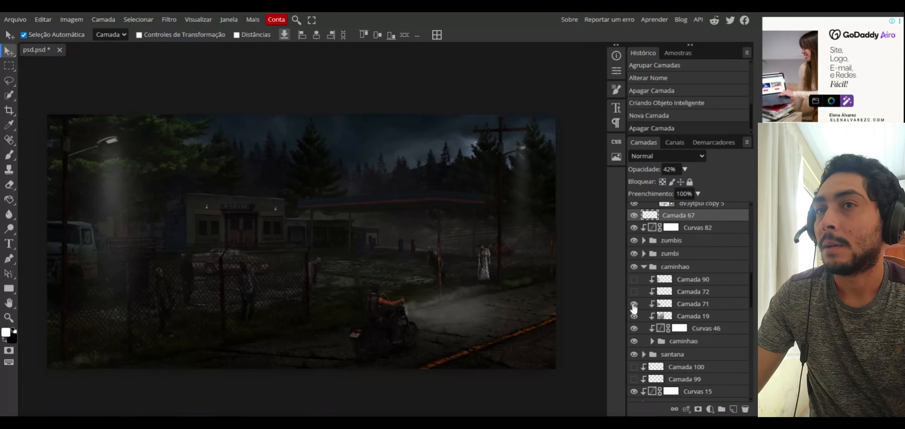
left_click(634, 291)
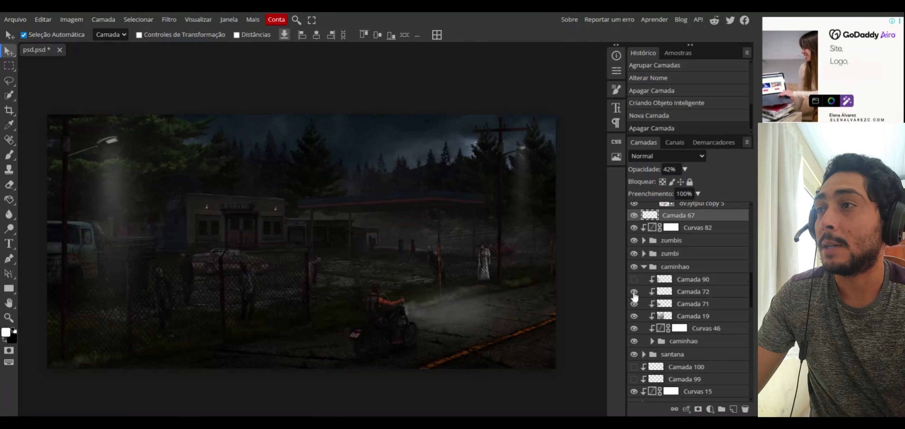
left_click(633, 279)
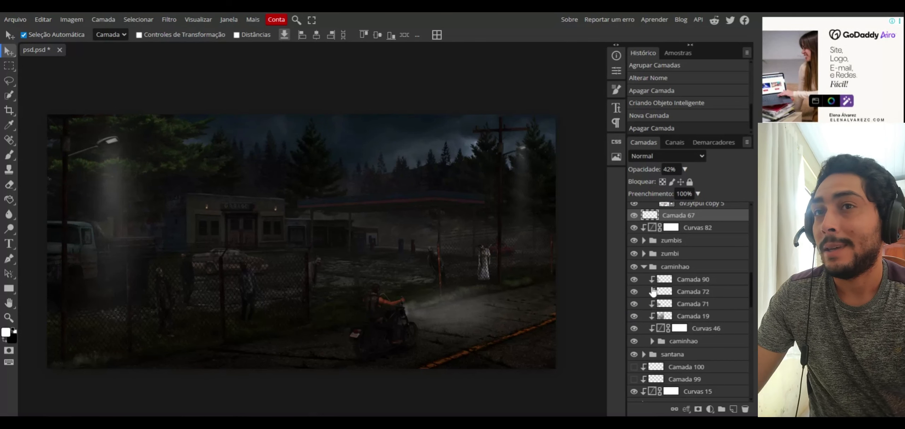
left_click(679, 318)
Expand the santana group, show its Camada 15 and Camada 70 layers, and select Camada 70.
left_click(644, 354)
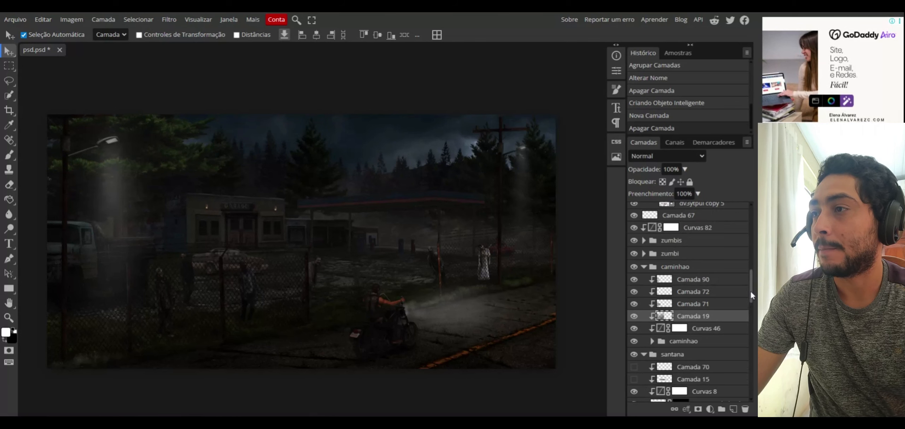
left_click_drag(750, 295, 732, 314)
left_click(634, 287)
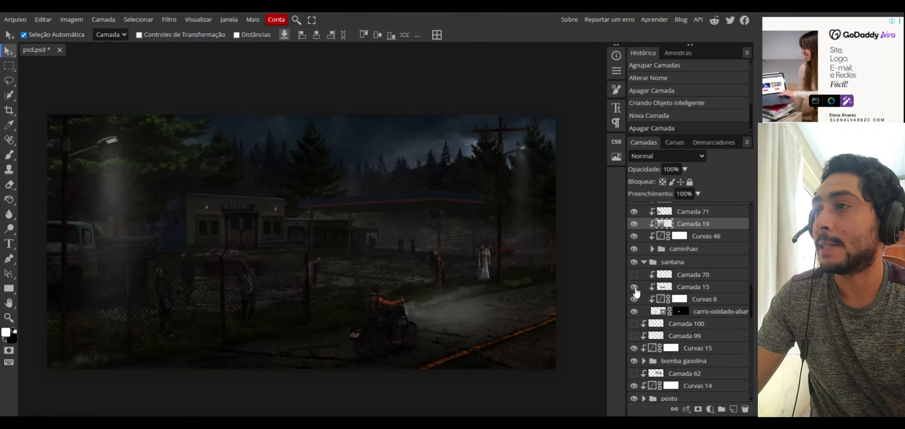
left_click(636, 286)
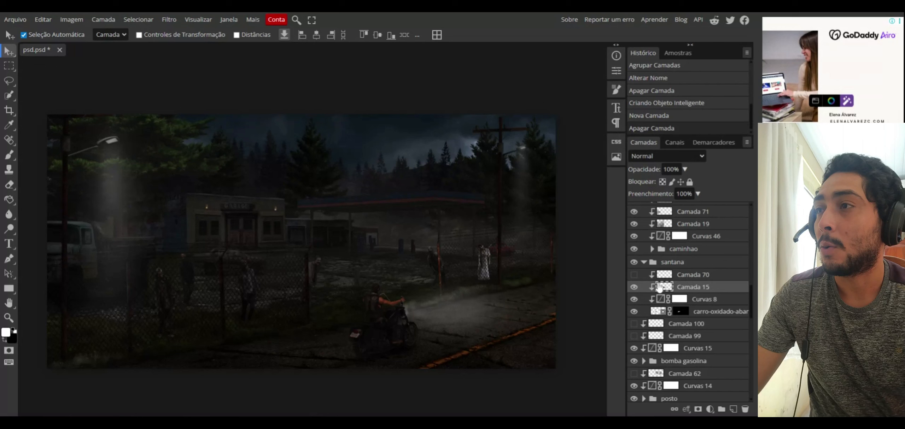
left_click(634, 275)
left_click(636, 276)
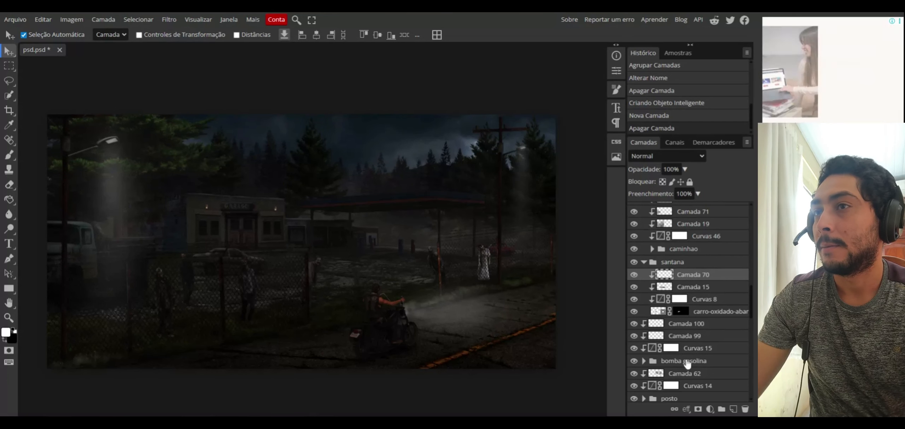
Show the Camada 17 and Camada 42 layers above the arvore group, and select Camada 42.
left_click(685, 374)
left_click(643, 361)
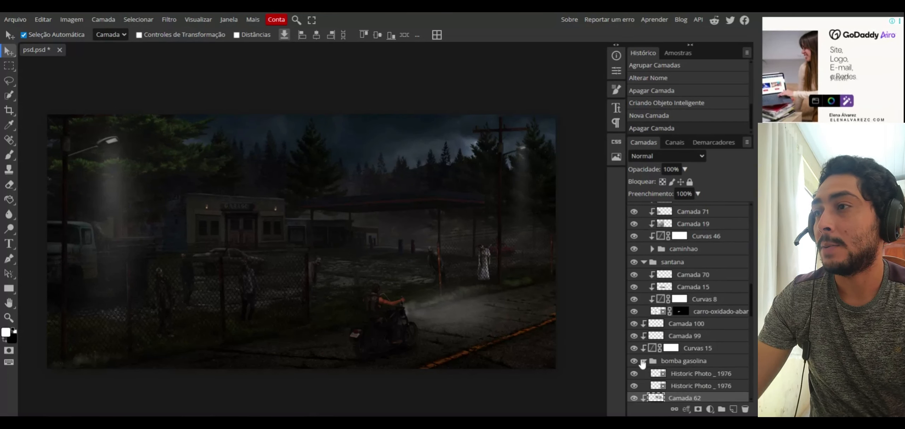
left_click(643, 361)
scroll(746, 306, "down", 5)
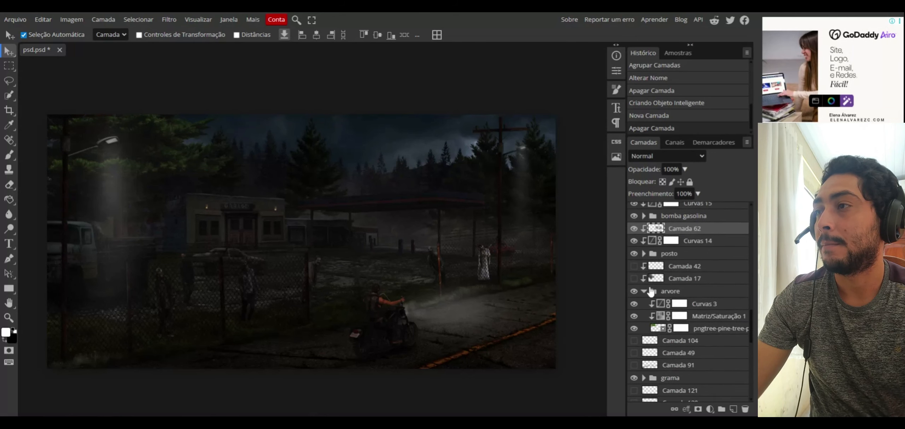
left_click(634, 279)
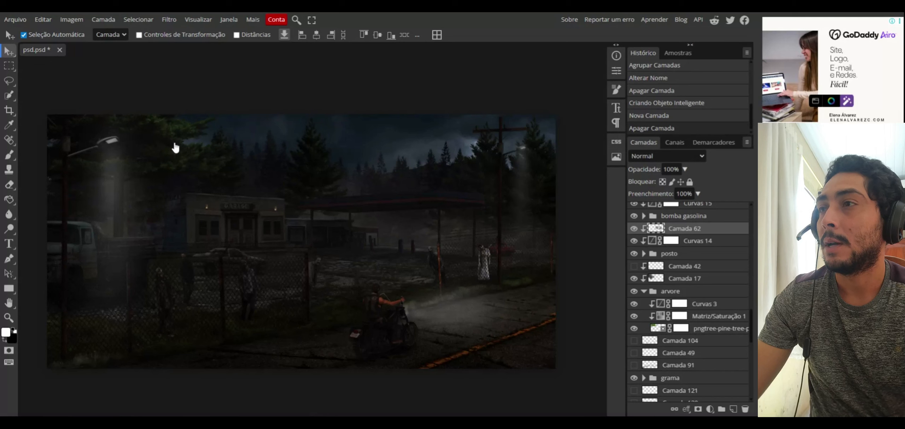
left_click(633, 266)
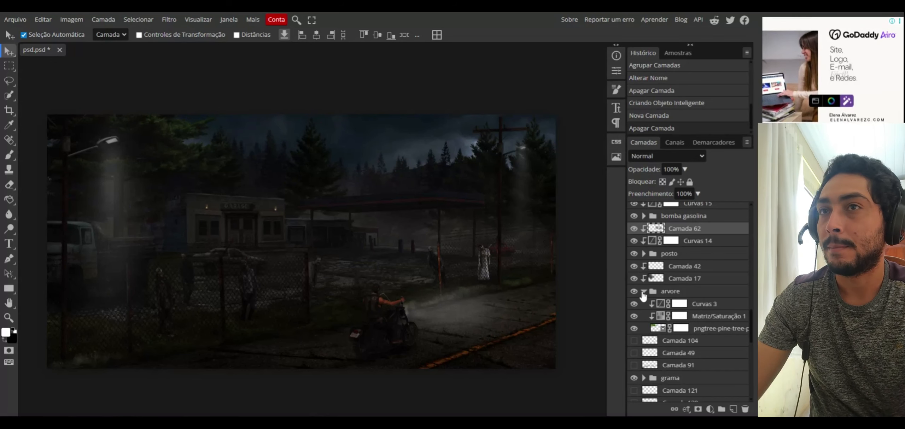
left_click(653, 269)
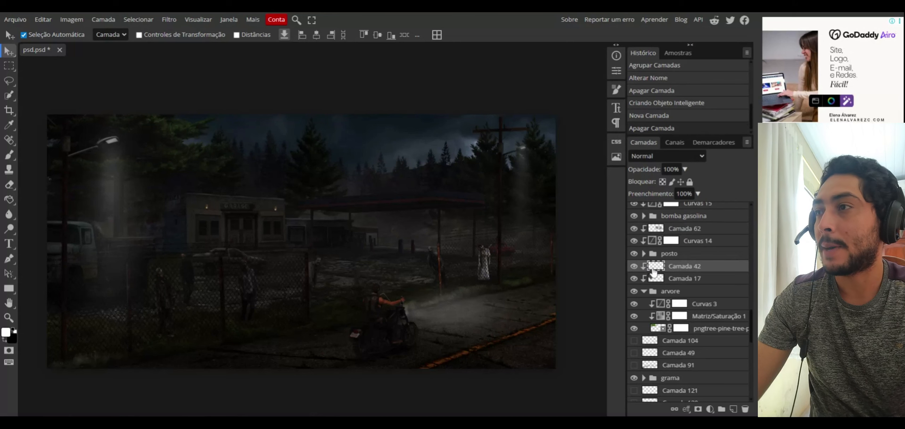
Show Camada 104, Camada 49 and Camada 91 between the arvore and grama groups, and select Camada 91.
left_click(633, 353)
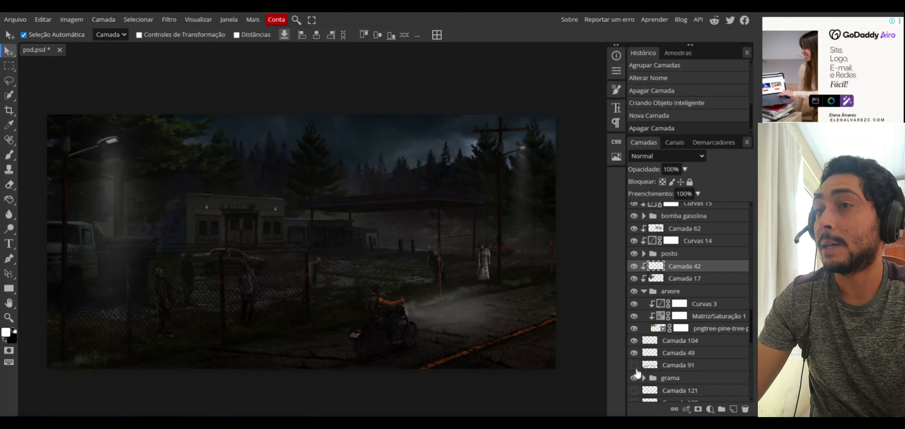
left_click(633, 365)
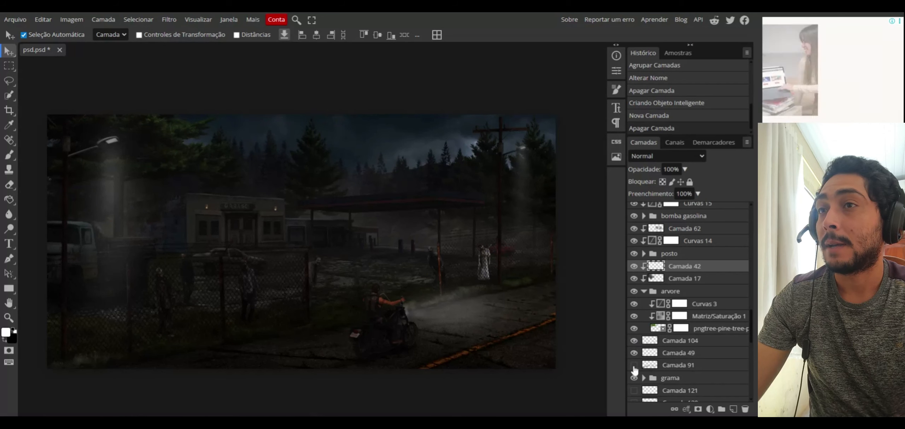
left_click(678, 366)
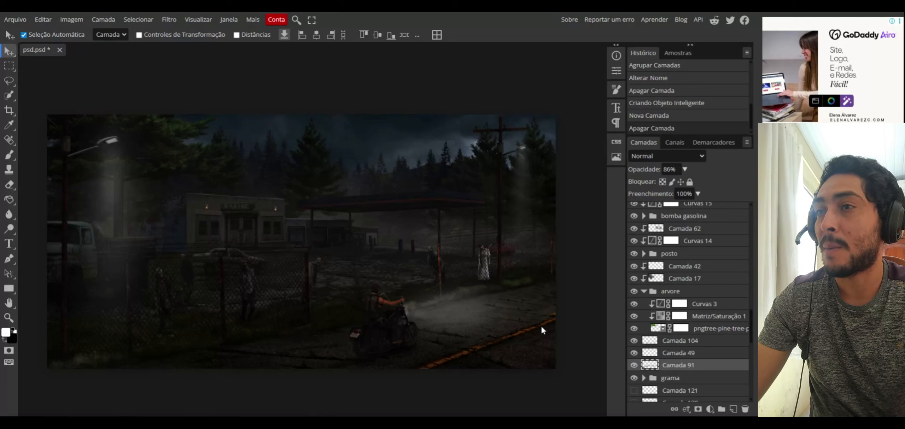
left_click(633, 352)
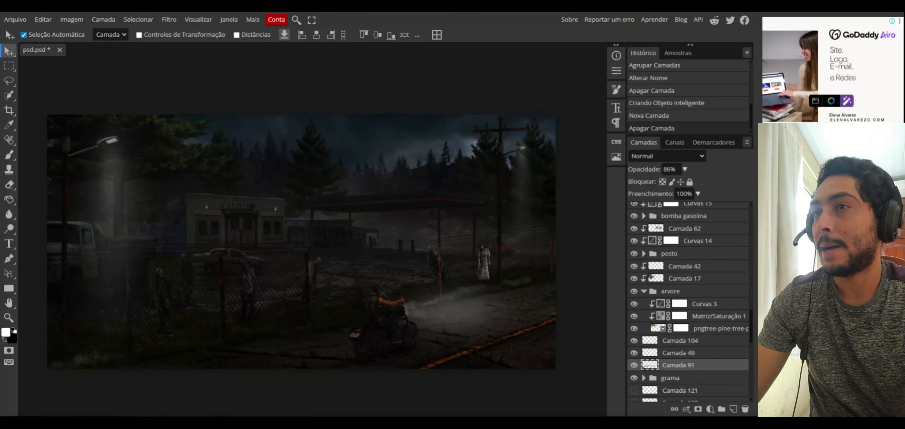
Show the building light layers Camada 121, Camada 120 and Camada 118 below the grama group.
scroll(632, 311, "down", 3)
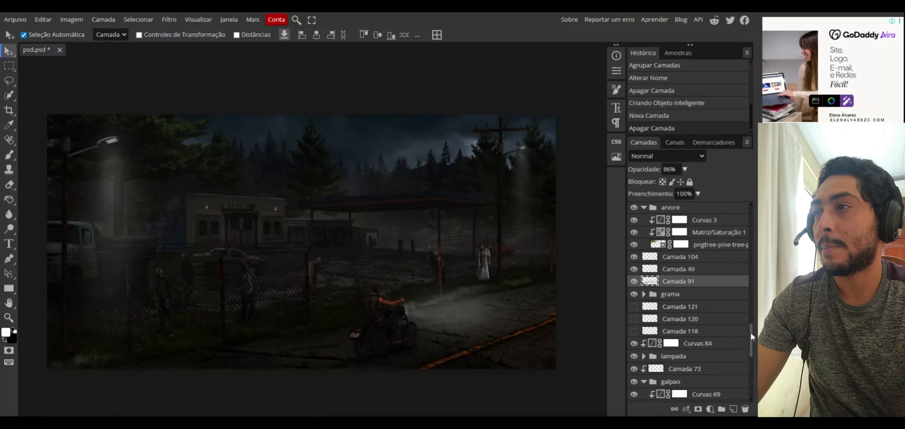
left_click(634, 307)
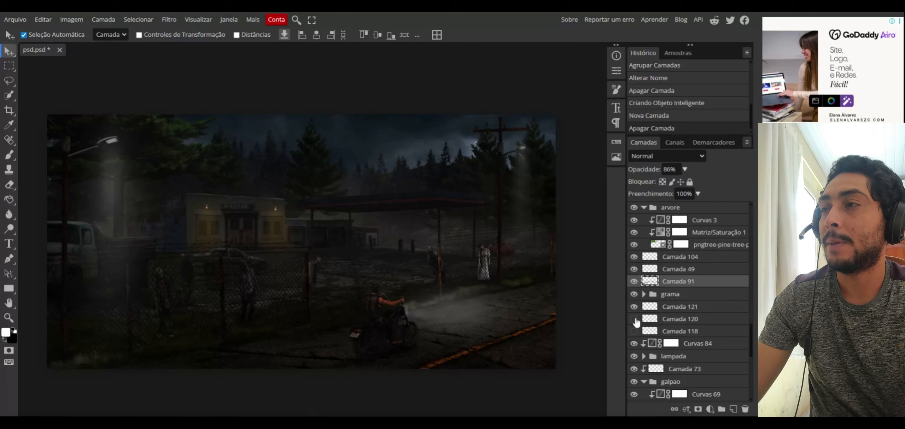
left_click(634, 319)
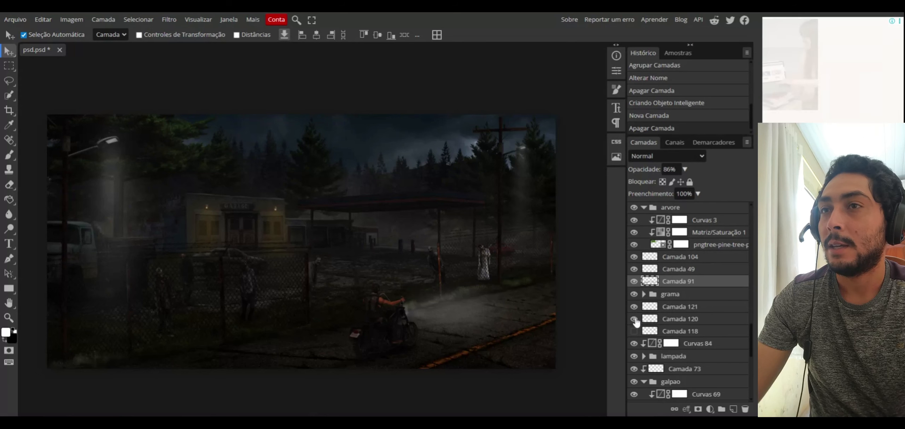
left_click(634, 331)
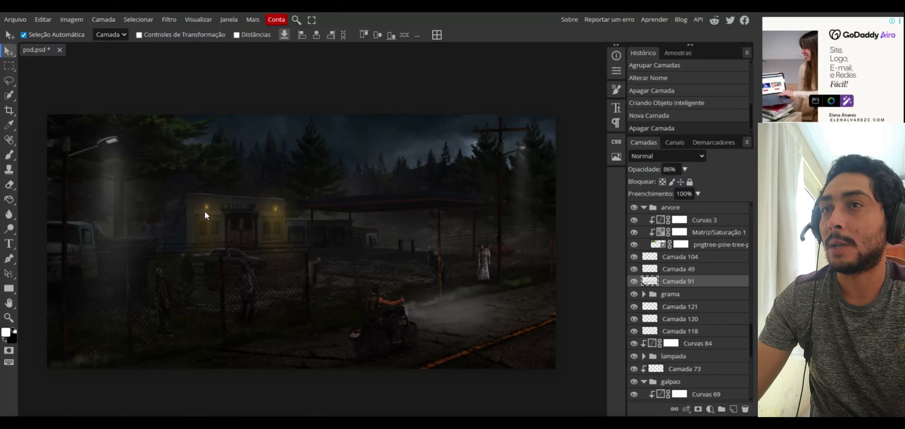
Show Camada 113, Camada 86, Camada 76 and Camada 57 in the estrada group, and collapse that group.
left_click(643, 382)
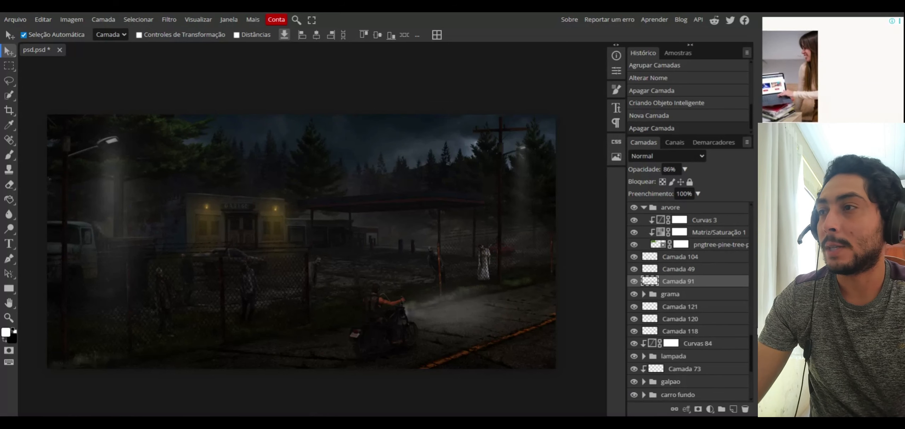
left_click_drag(751, 340, 752, 354)
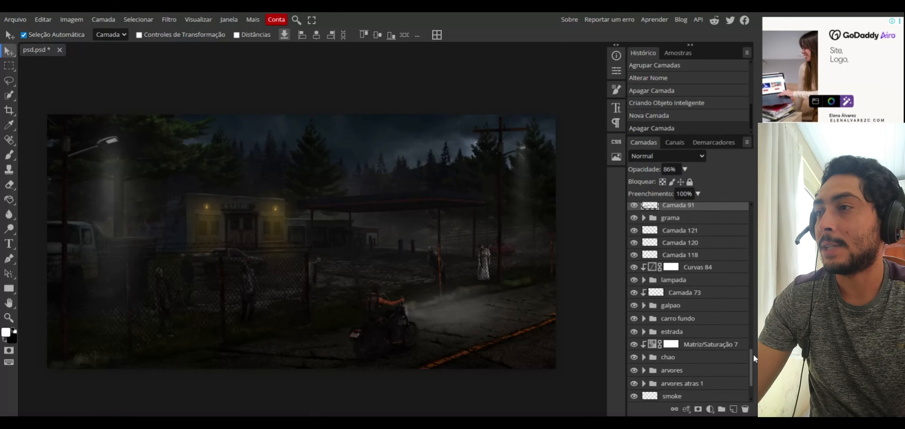
left_click(643, 306)
left_click(652, 357)
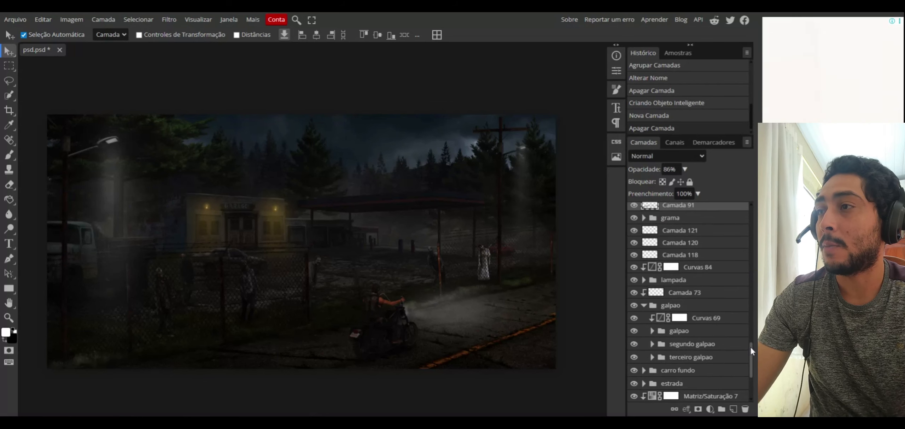
left_click(317, 346)
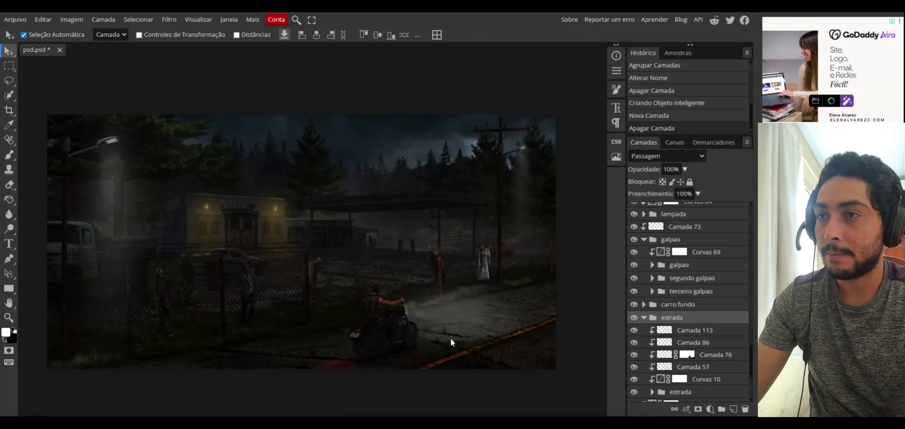
left_click(644, 317)
Show and select Camada 52 in the carro fundo group, and look inside the terceiro galpao group.
left_click(644, 304)
left_click(634, 317)
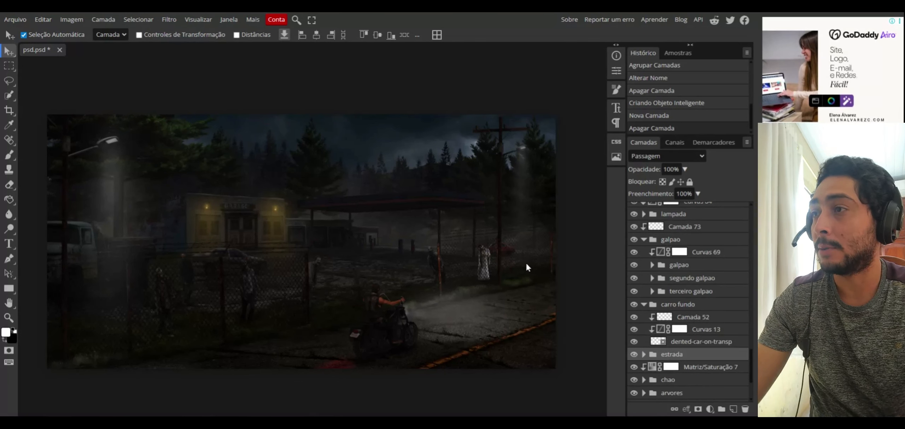
left_click(683, 319)
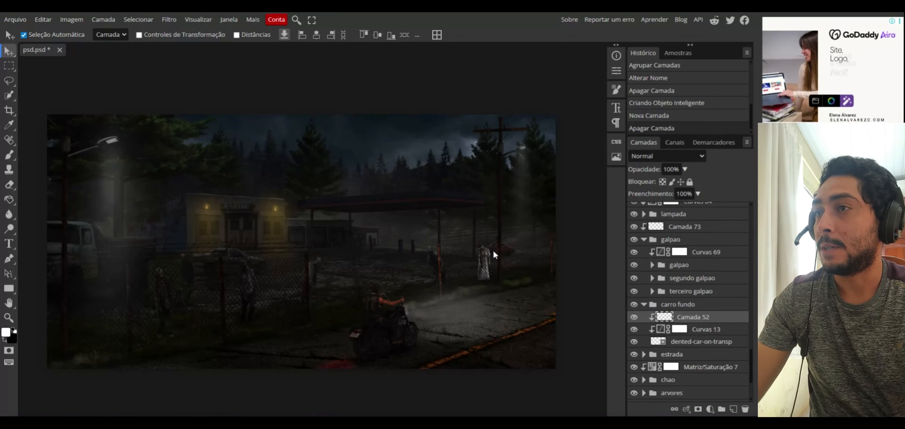
left_click(644, 305)
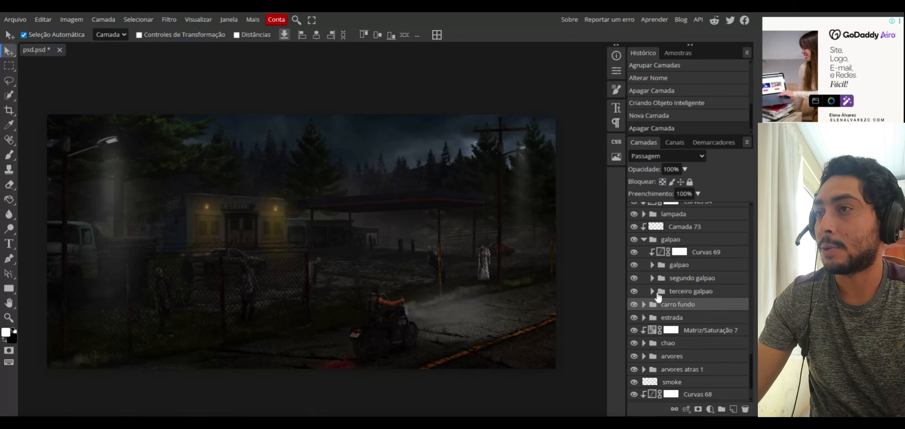
left_click(652, 292)
left_click(652, 292)
Expand the grama group, show its Camada 65, Camada 69, Camada 78 and Camada 88 layers, and select Camada 88.
scroll(650, 269, "up", 5)
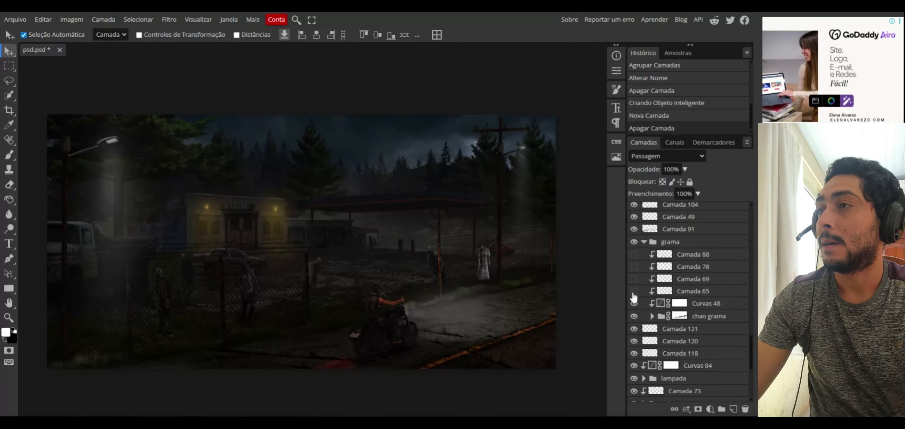
left_click(633, 279)
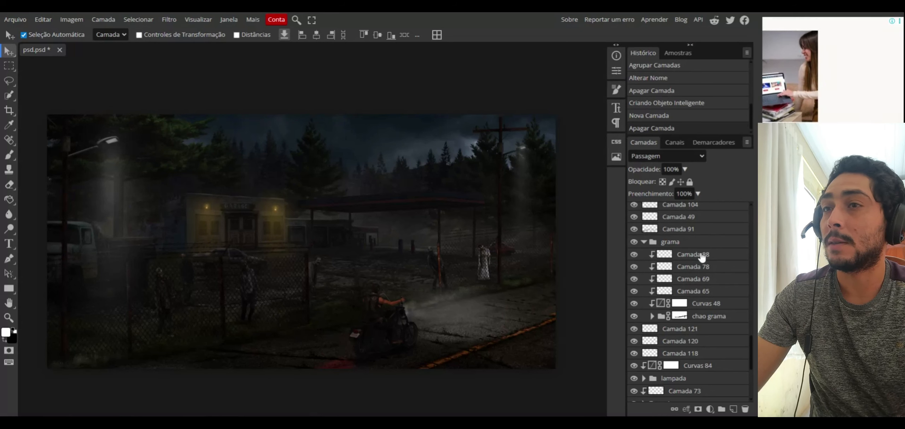
left_click(643, 257)
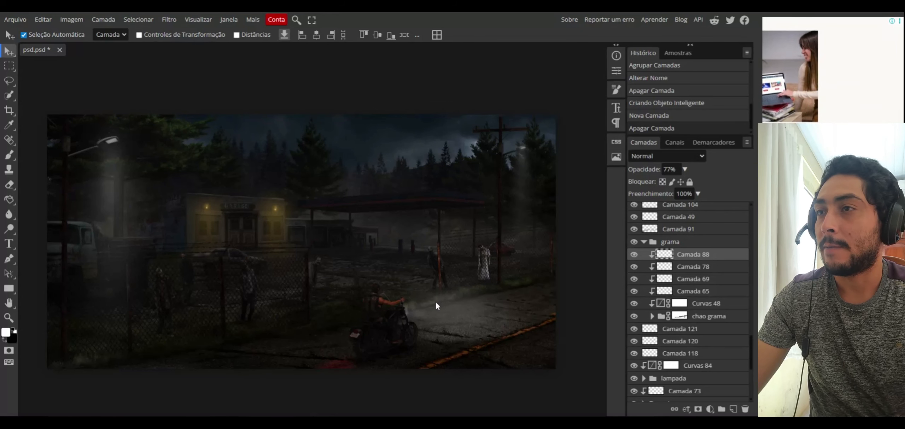
Collapse the grama group, and show Camada 93 and Camada 94 in the posto's teto group and Camada 95 above it.
left_click(644, 242)
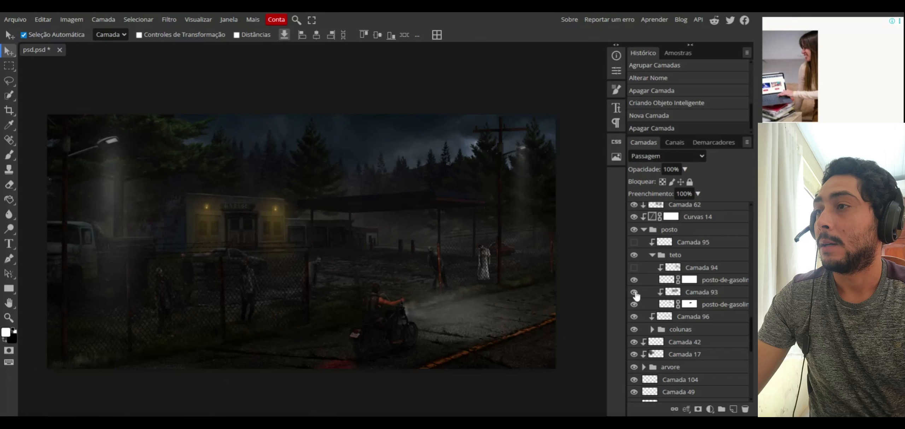
left_click(634, 268)
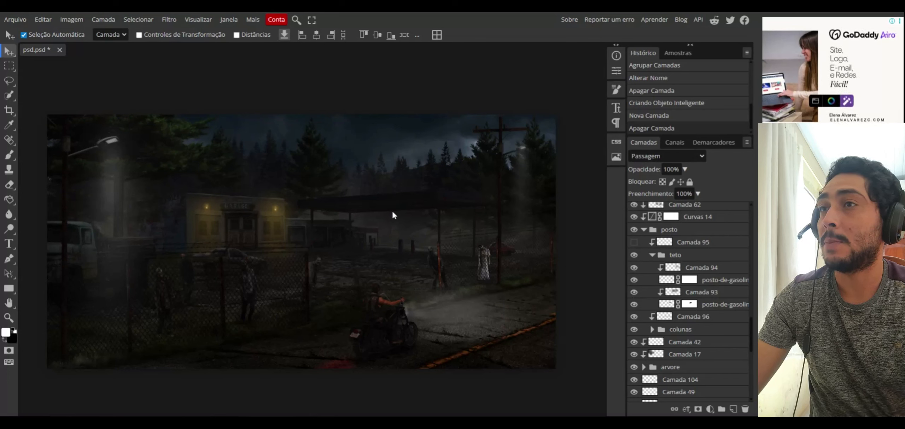
left_click(634, 242)
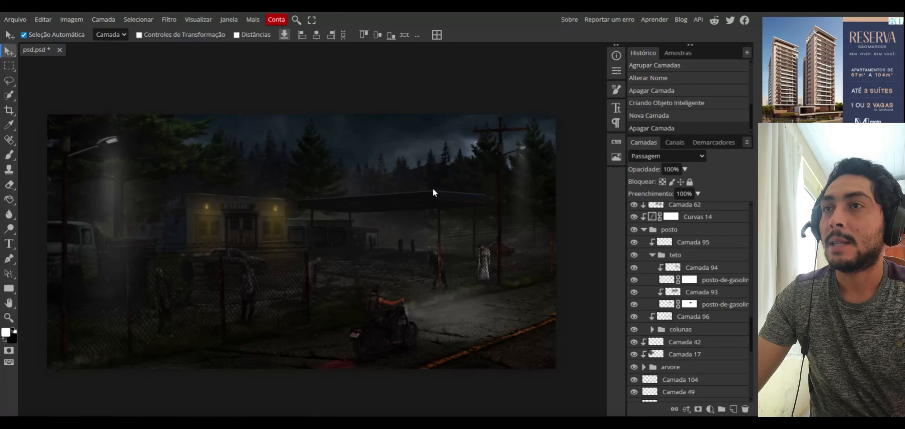
Collapse the caminhao group, and show Camada 107, 106, 66, 103, 101 and 102 in the zumbi group's Pasta 18.
scroll(652, 250, "up", 5)
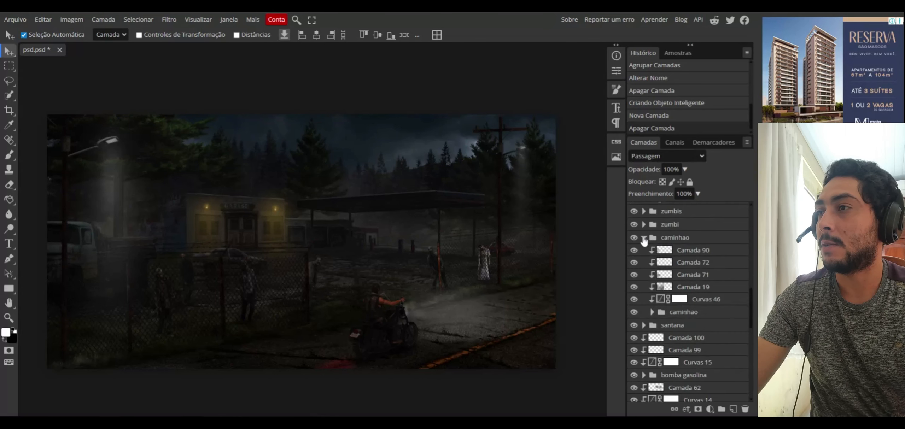
left_click(643, 238)
left_click(643, 225)
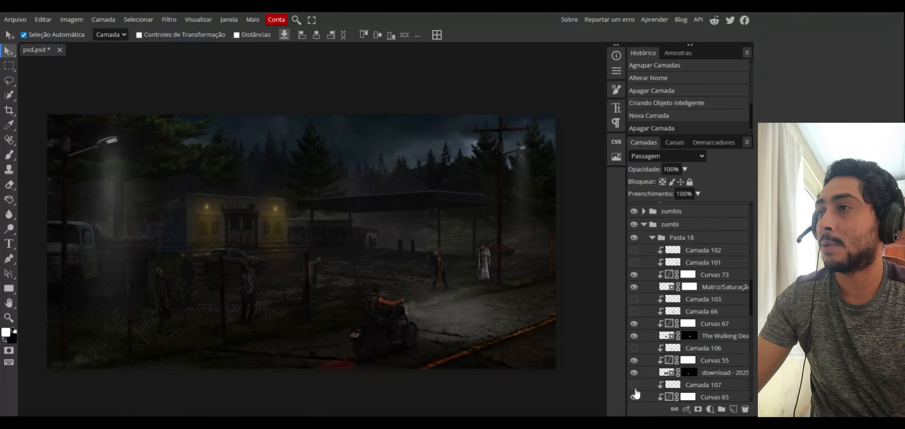
scroll(635, 360, "down", 3)
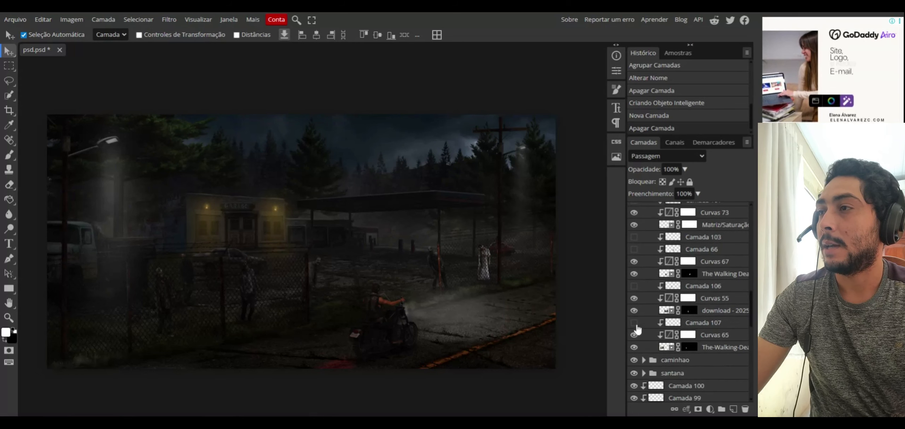
left_click(634, 323)
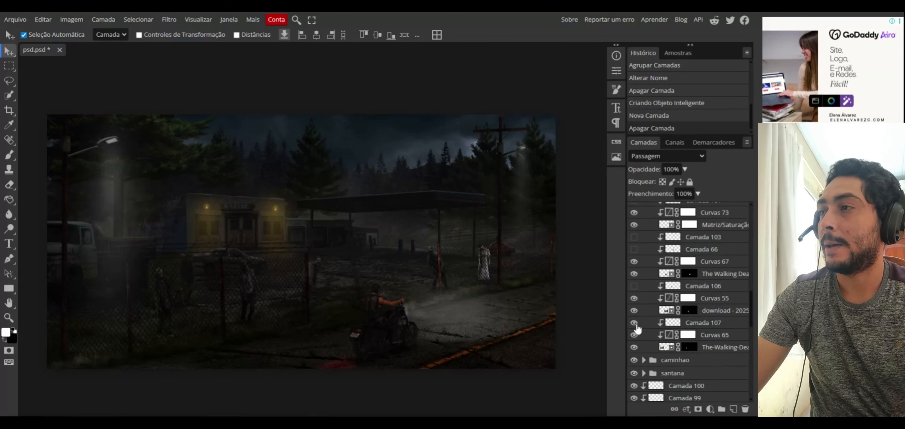
left_click(634, 286)
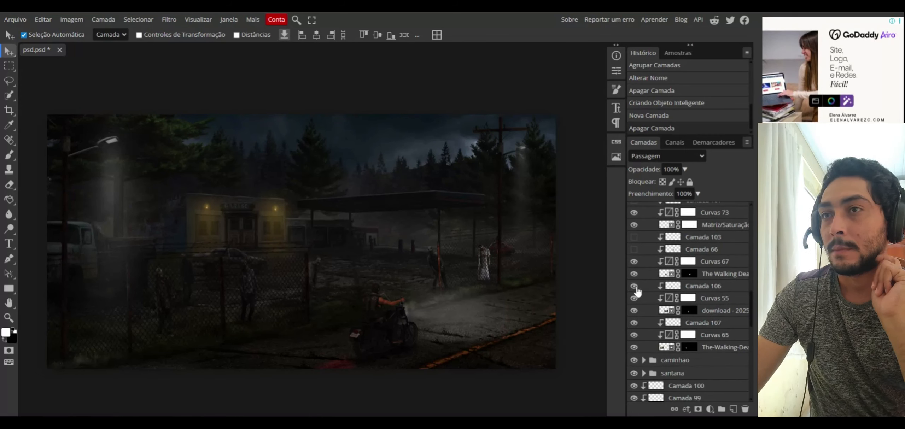
left_click(633, 249)
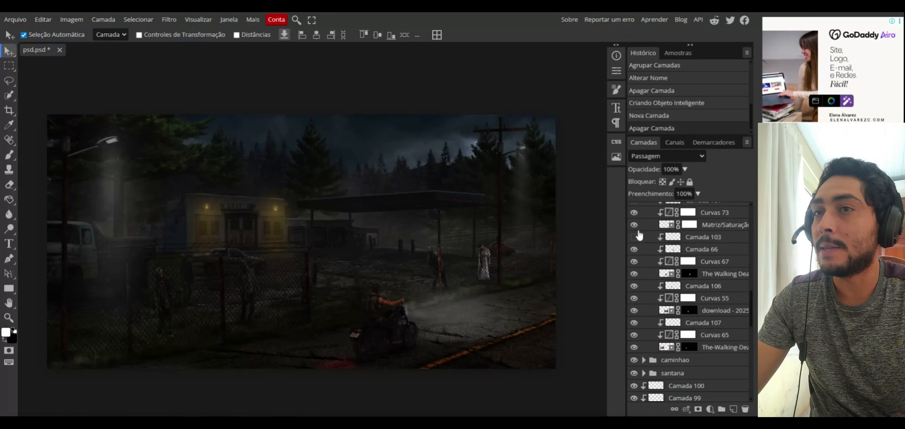
left_click(634, 237)
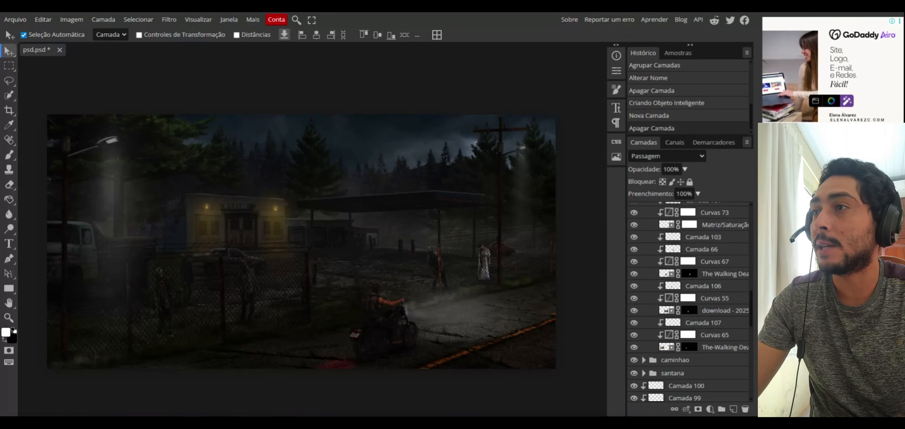
scroll(635, 277, "up", 3)
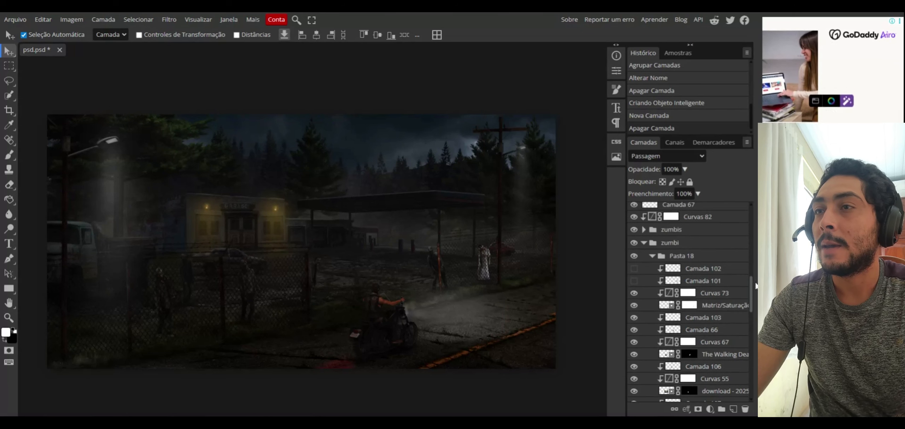
left_click(634, 280)
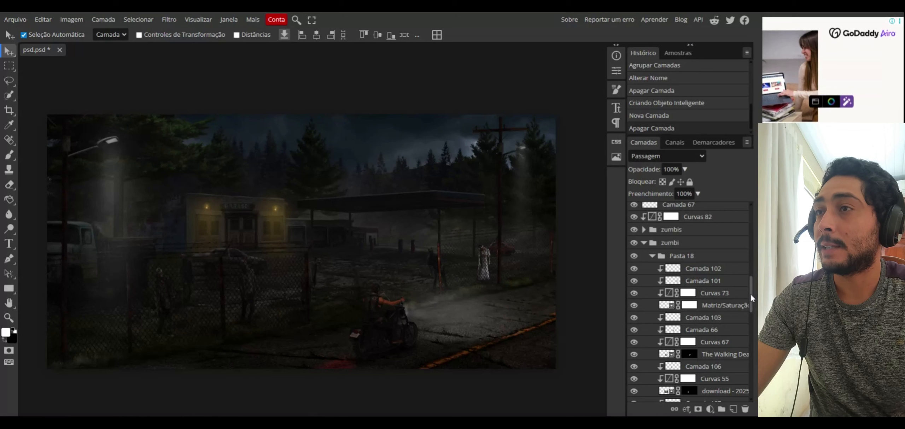
Collapse the zumbi group, and show Camada 117, Curvas 83 and Camada 116 in the zumbis group.
scroll(637, 294, "up", 1)
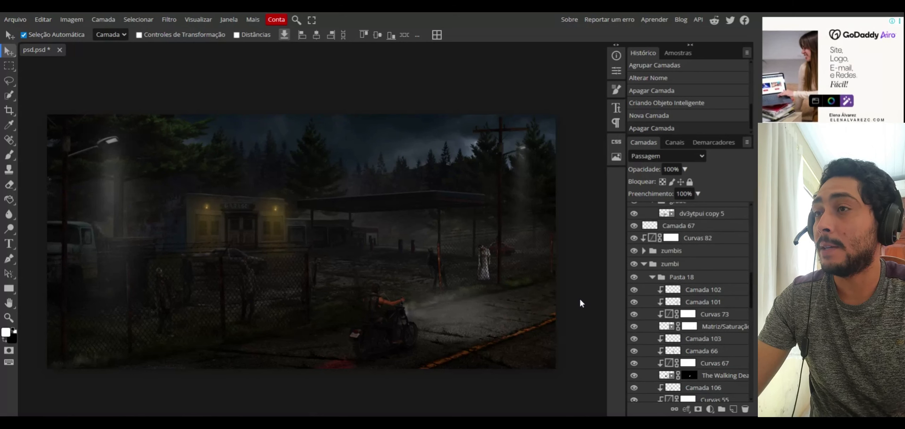
left_click(653, 278)
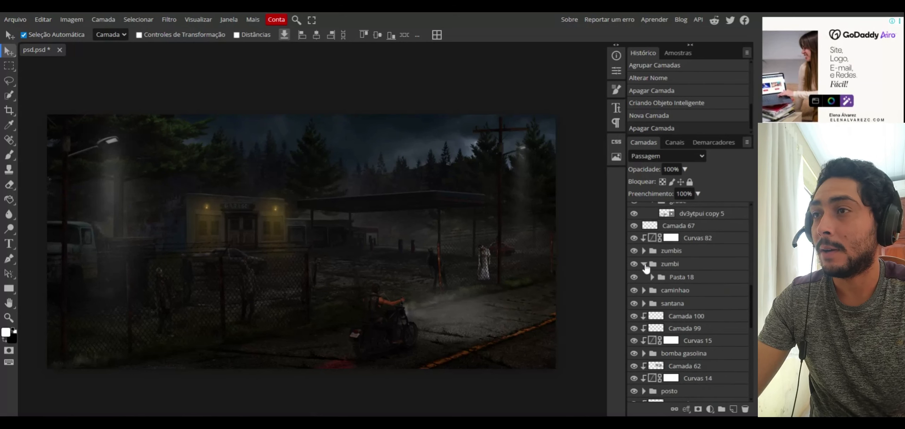
left_click(644, 264)
left_click(644, 251)
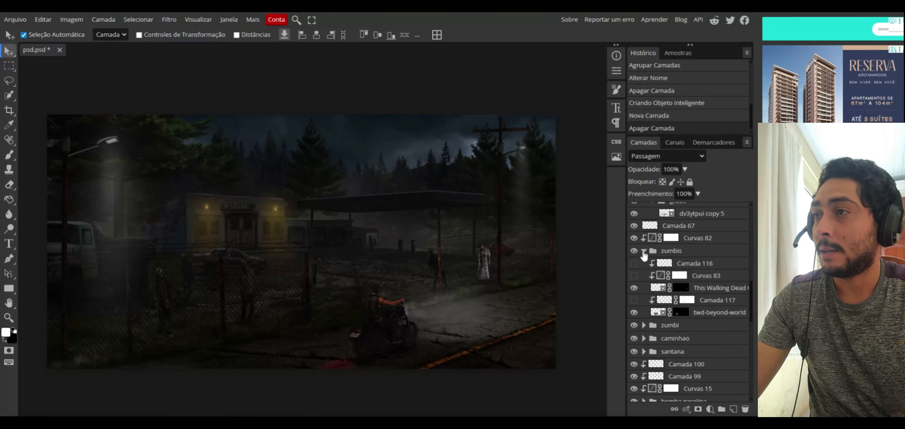
left_click(634, 300)
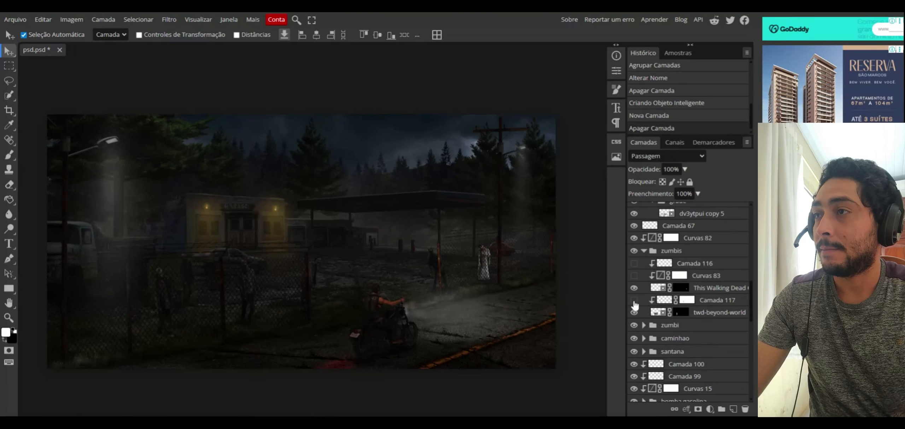
left_click(634, 276)
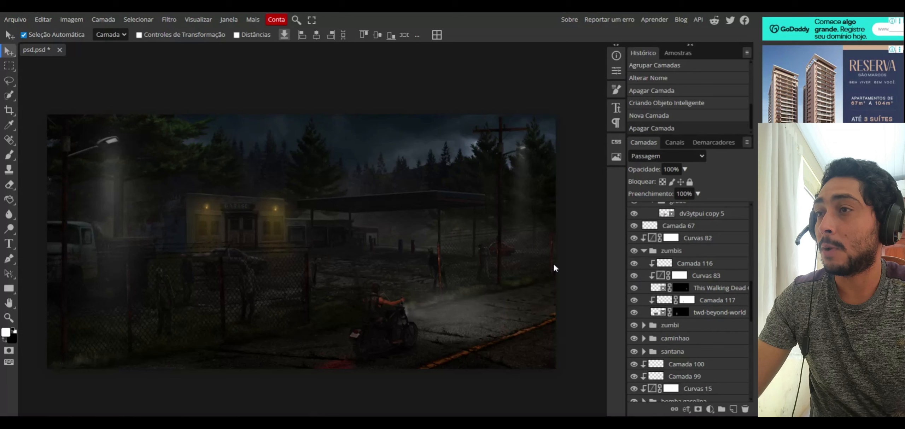
left_click(643, 251)
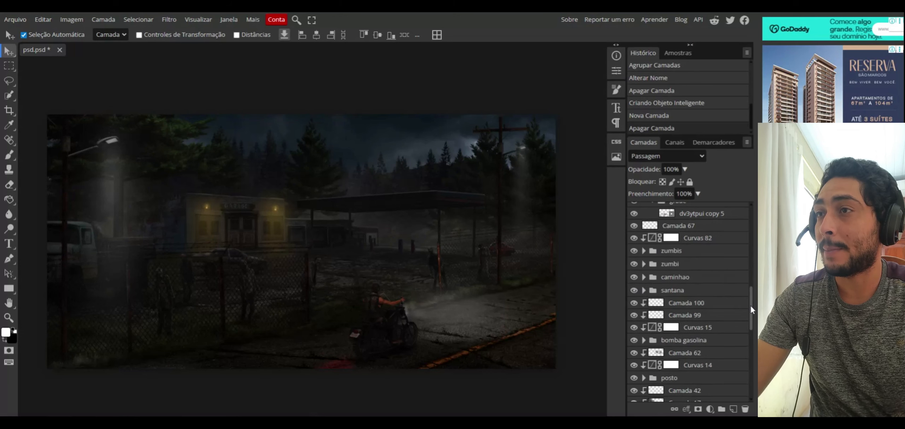
Collapse the grade frente group, select Camada 21 copy in the grade atras group, and show and select Camada 77 there.
scroll(729, 297, "up", 3)
left_click(652, 301)
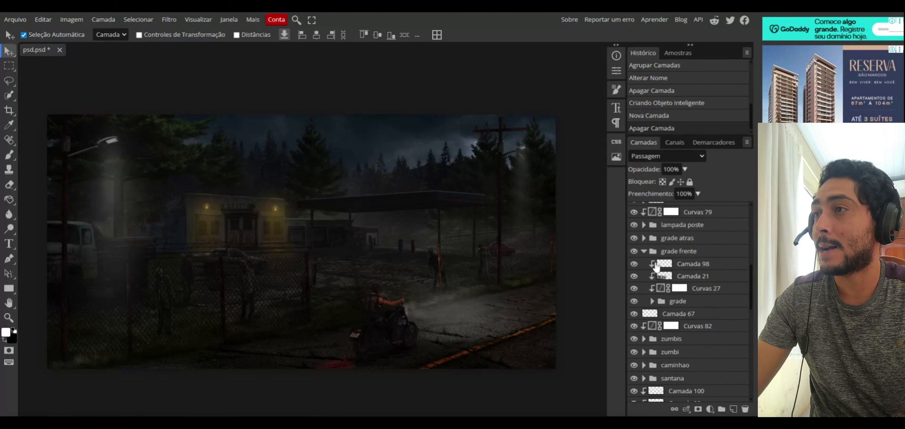
left_click(644, 252)
left_click(644, 238)
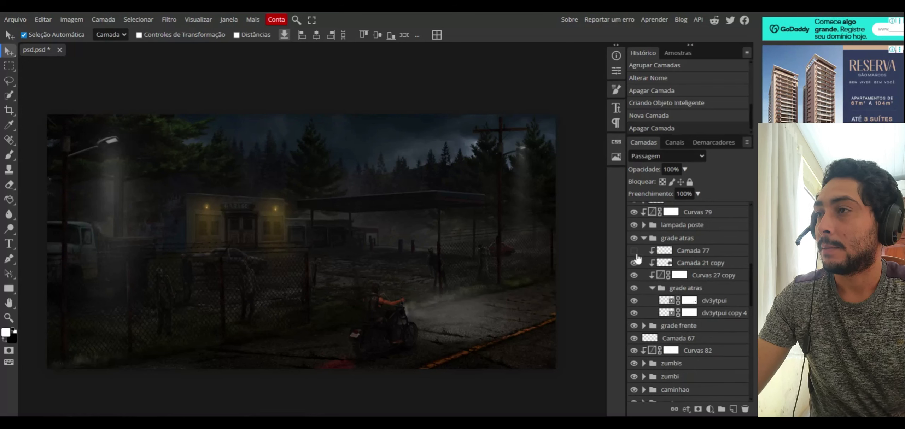
left_click(711, 263)
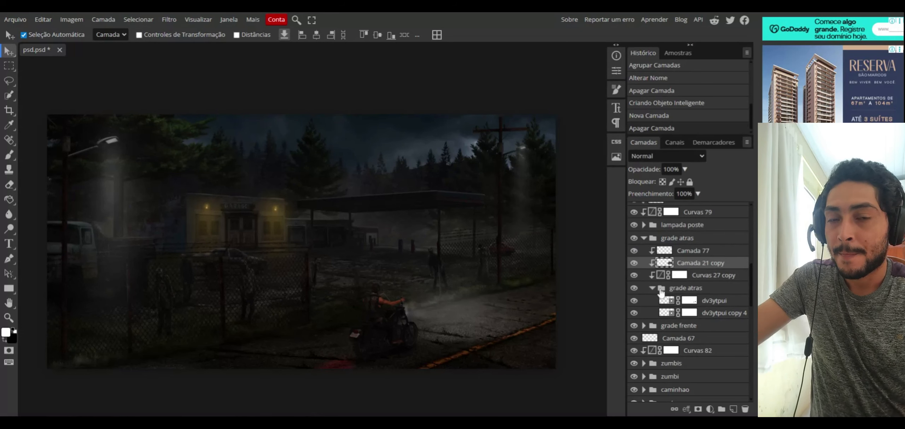
left_click(635, 251)
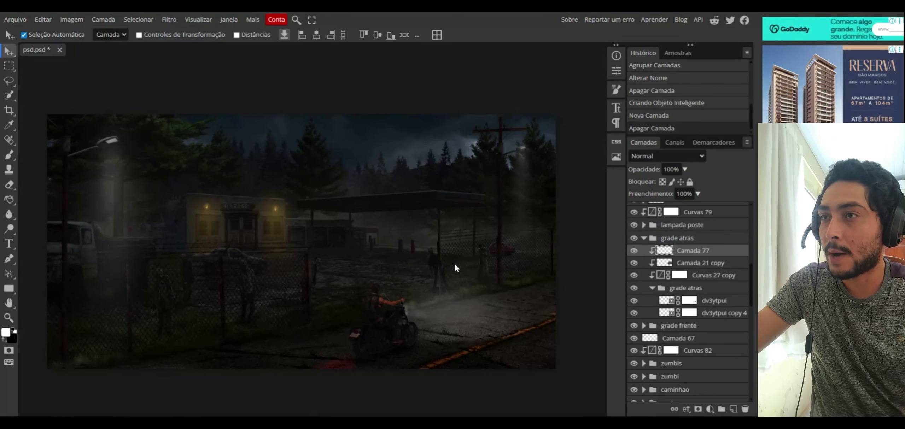
left_click(644, 238)
Look inside the lower lampada poste group, and show Curvas 80 and Camada 83 in the upper one, toggling Camada 83 to compare.
left_click(644, 225)
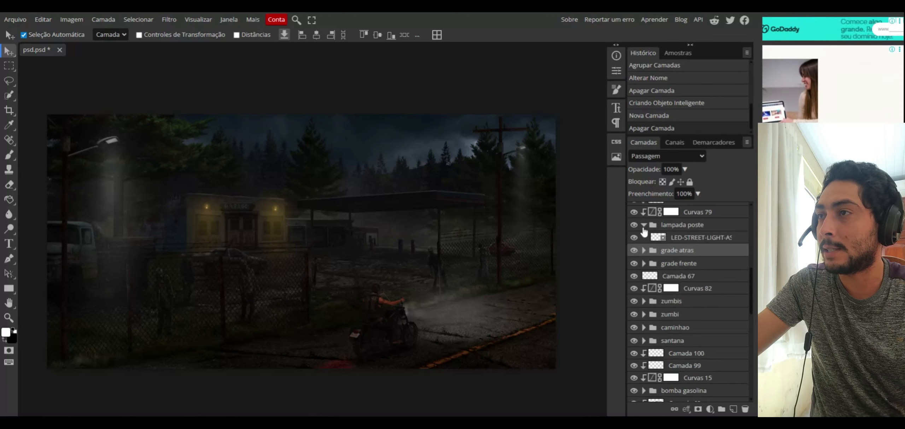
left_click(643, 226)
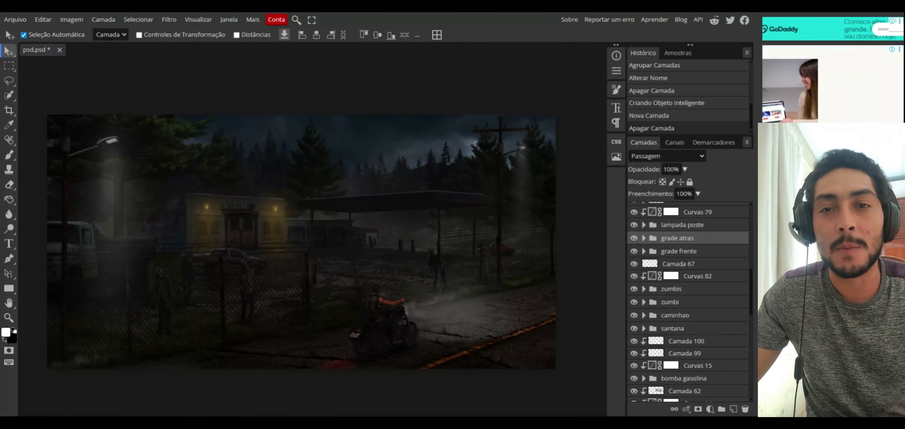
scroll(751, 288, "up", 3)
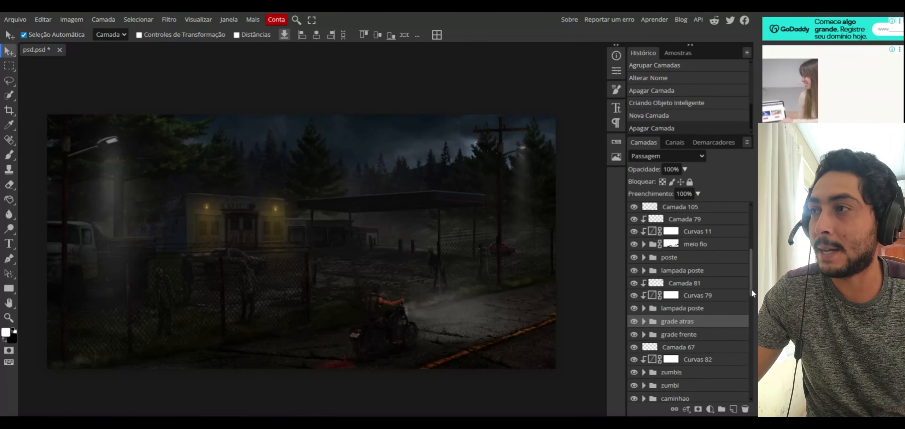
left_click(643, 270)
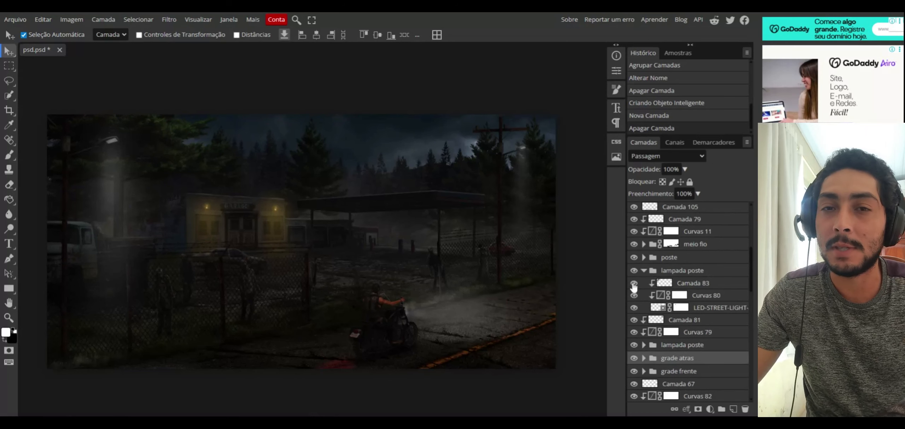
left_click(634, 284)
left_click(634, 284)
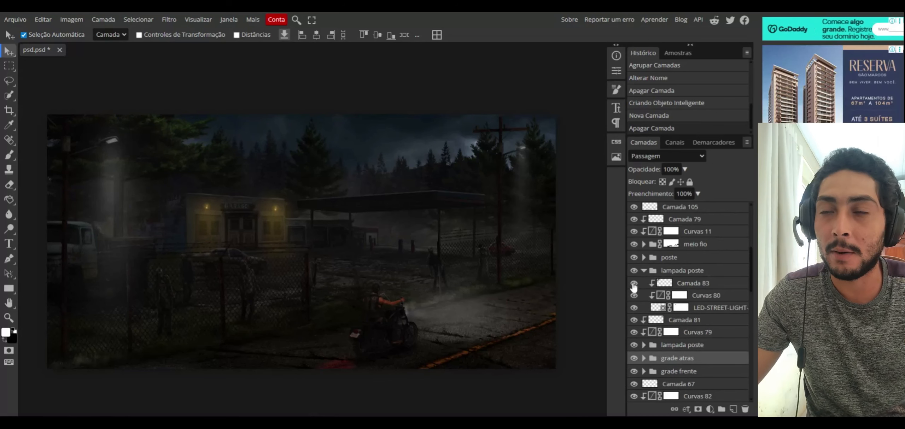
left_click(643, 270)
Look inside the poste group and the lower lampada poste group.
left_click(642, 257)
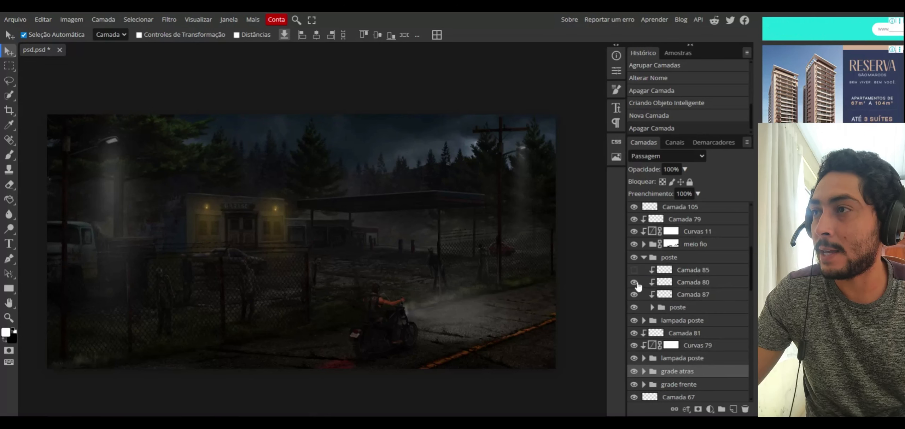
left_click(643, 258)
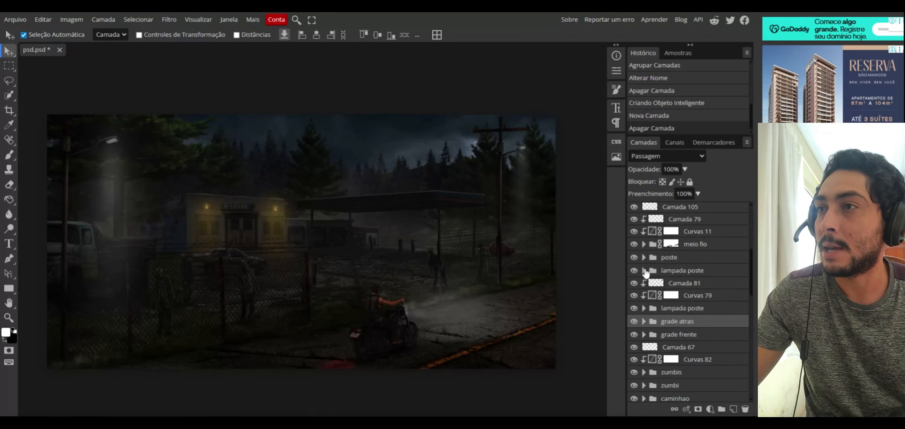
left_click(643, 309)
left_click(644, 309)
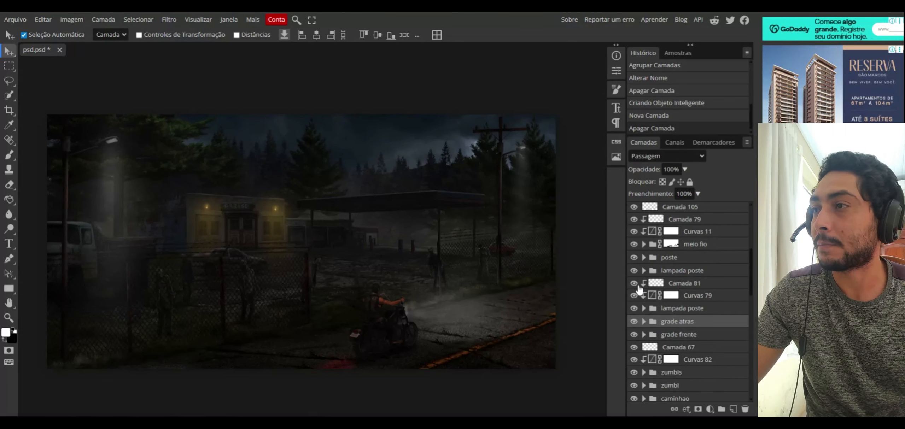
Show Camada 87, Camada 80 and Camada 85 in the poste group, and collapse the group.
left_click(643, 258)
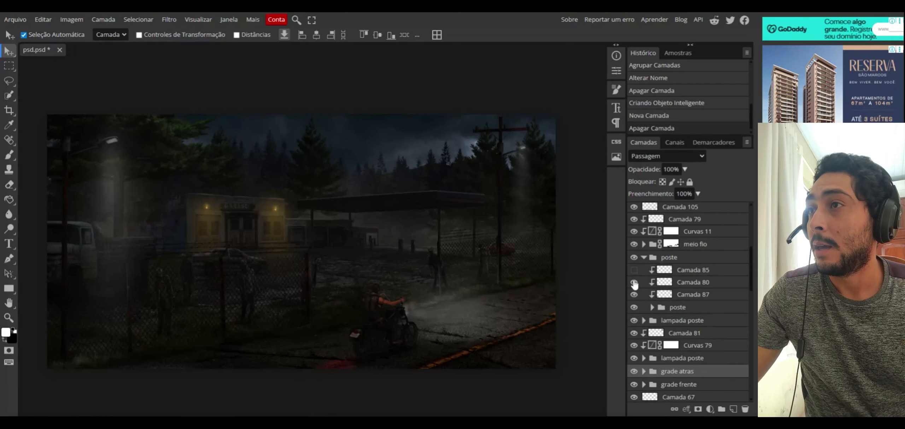
left_click(633, 295)
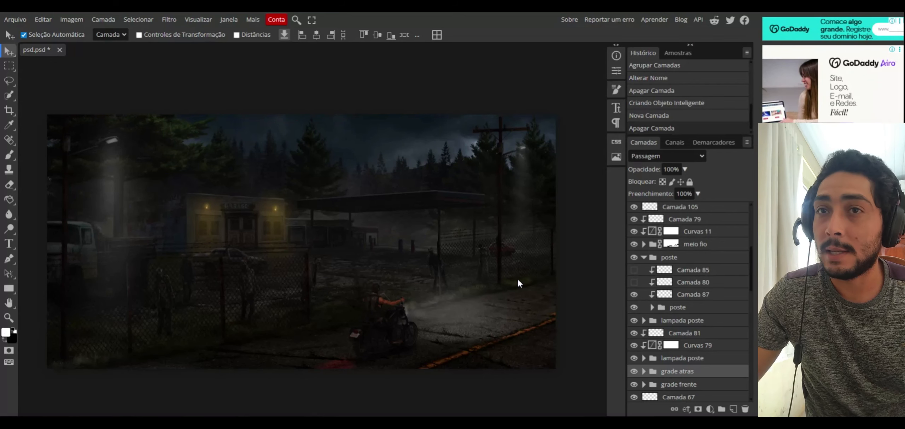
left_click(634, 282)
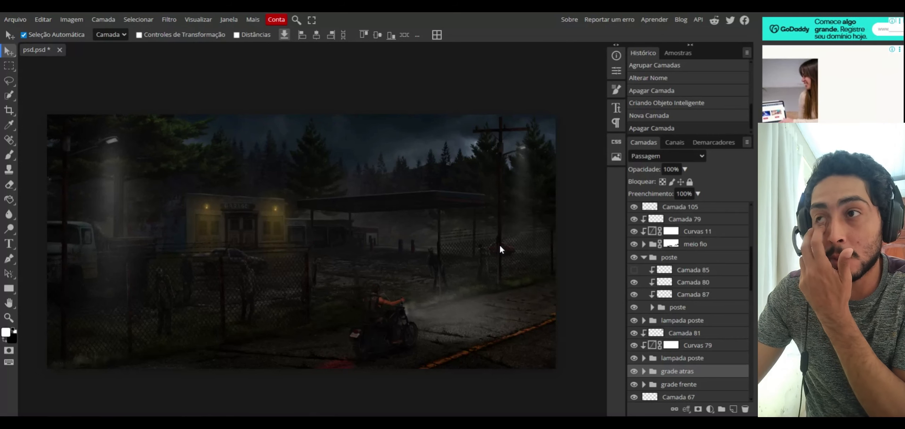
left_click(633, 270)
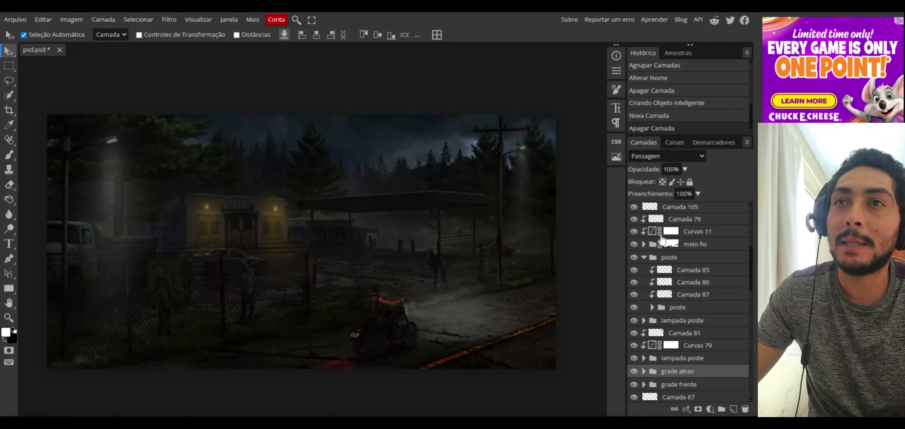
left_click(643, 257)
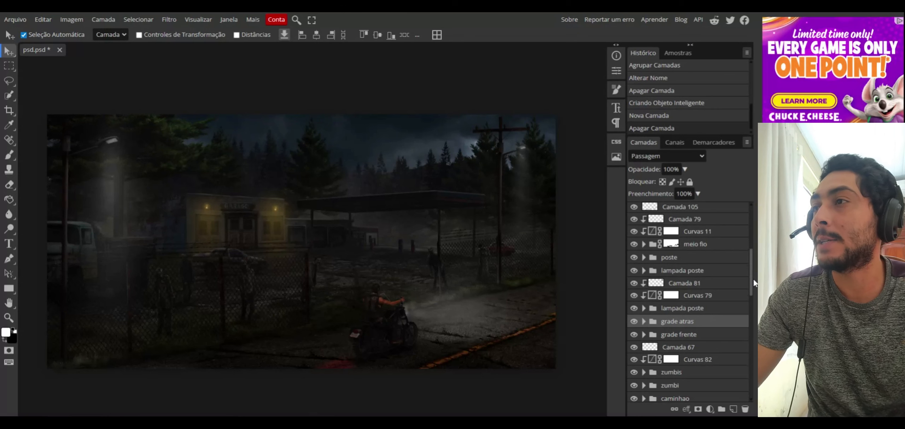
Show Camada 92, and show and select Camada 108, Camada 109 and Camada 111 in turn in the hero group.
scroll(750, 256, "up", 5)
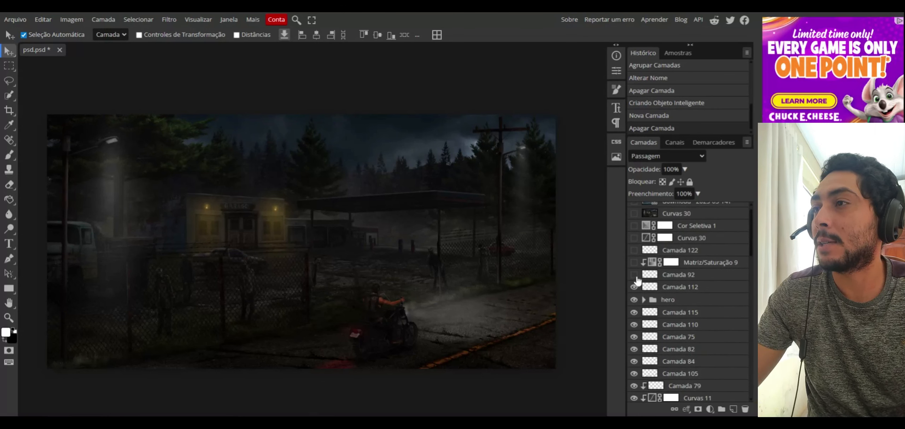
left_click(644, 299)
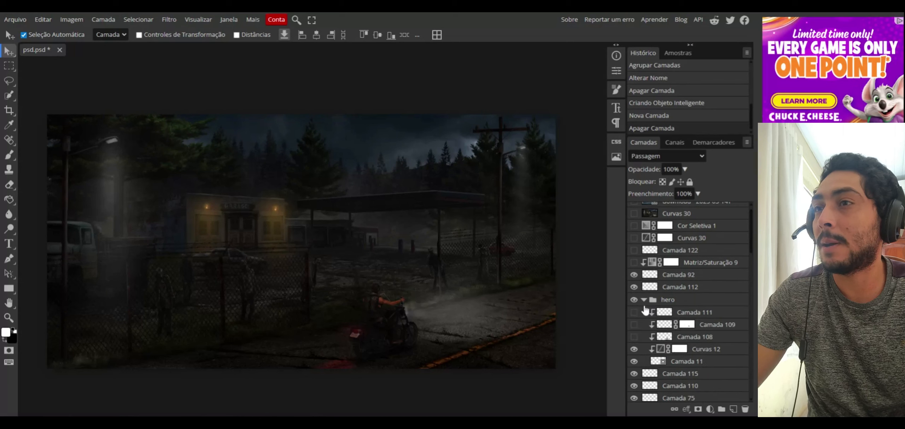
left_click(634, 338)
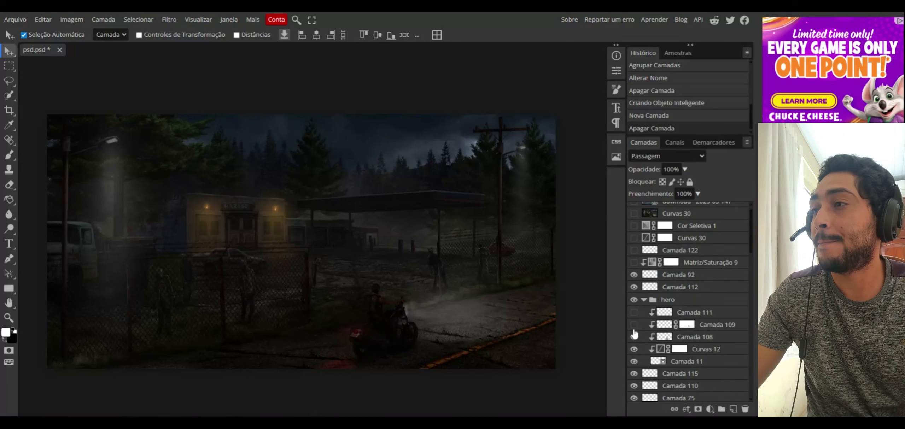
left_click(655, 334)
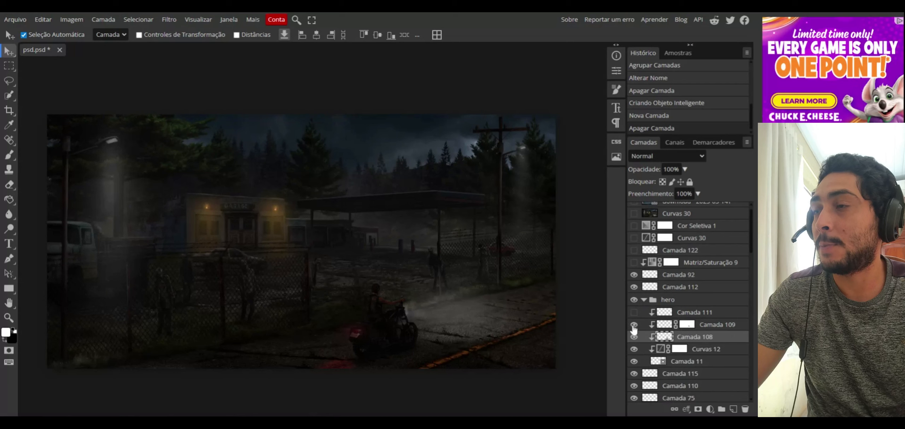
left_click(726, 325)
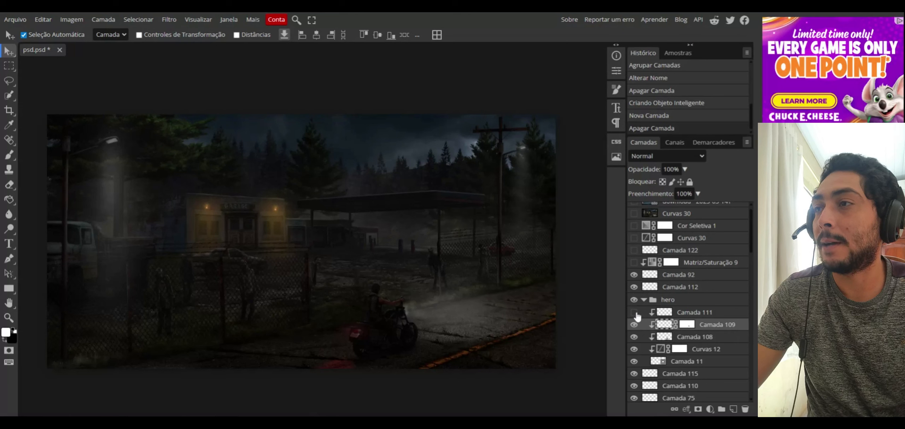
left_click(663, 315)
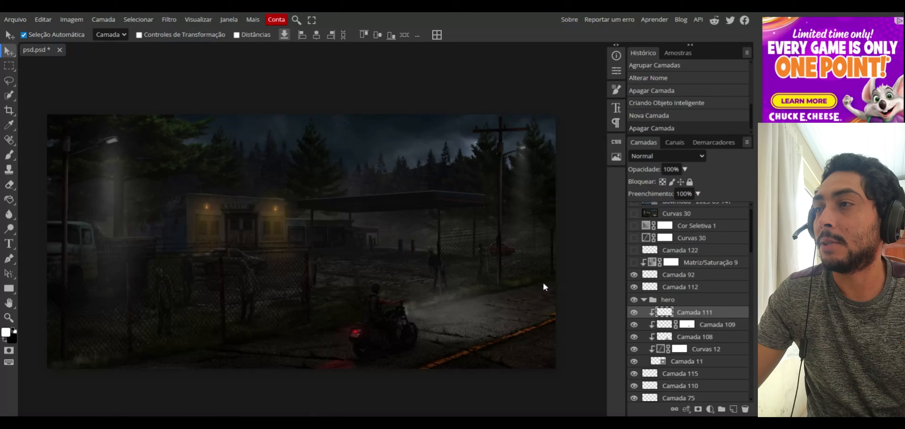
left_click(643, 299)
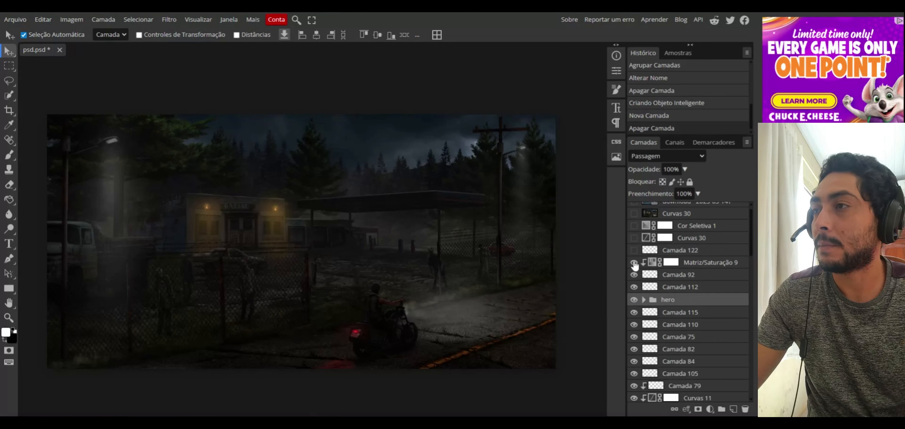
Show Matriz/Saturação 9 and Camada 122 above the hero group, toggling Camada 122 to compare the scene.
left_click(634, 250)
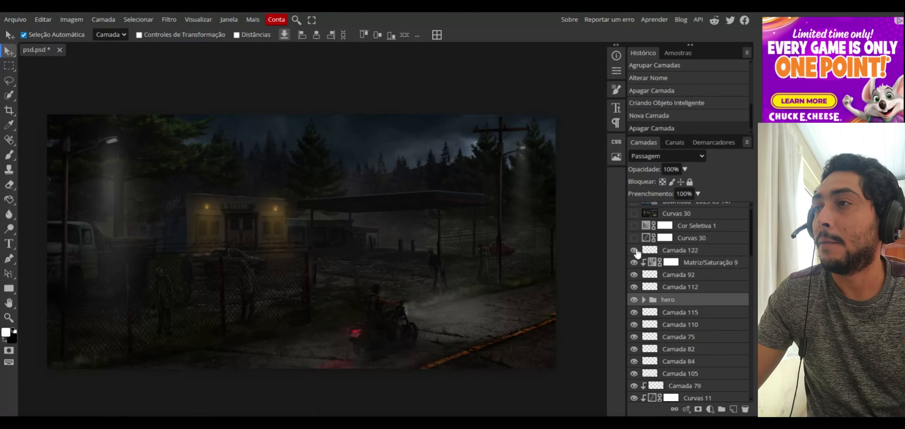
left_click(633, 250)
left_click(634, 250)
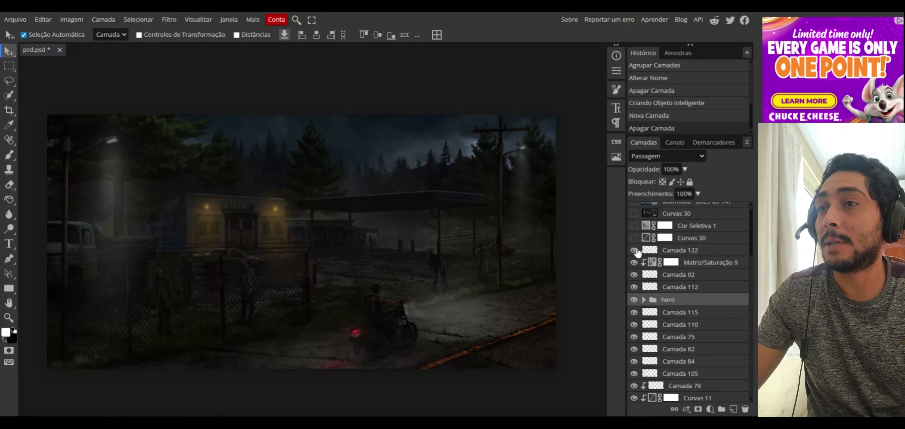
left_click(633, 250)
left_click(634, 250)
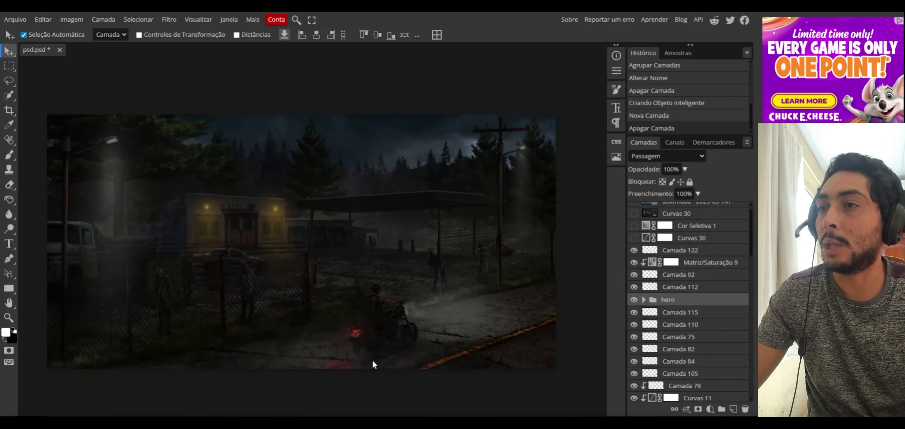
Show and select the Curvas 30 adjustment layer above Camada 122.
left_click(633, 238)
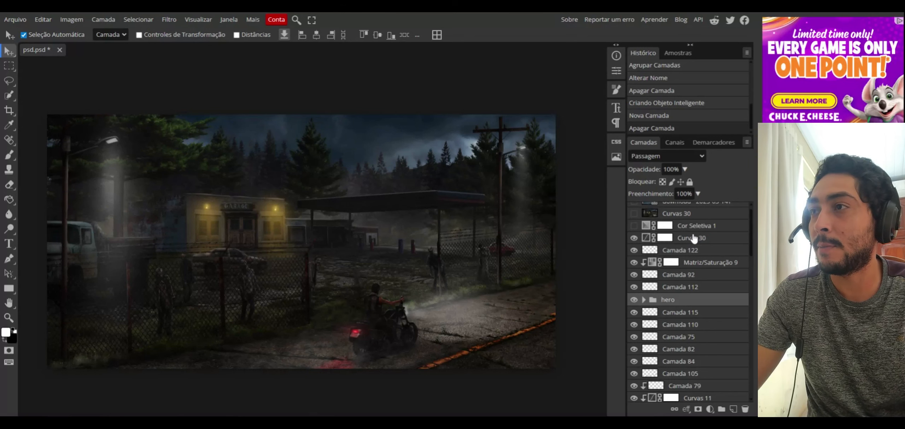
left_click(728, 238)
scroll(752, 242, "up", 1)
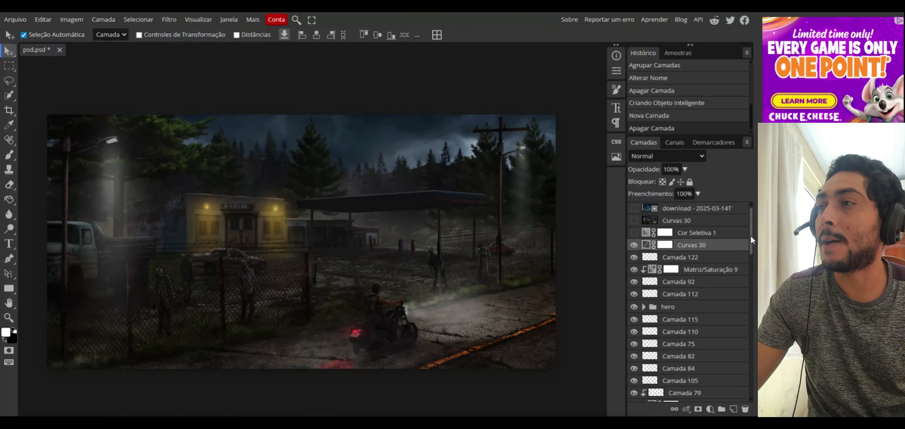
Toggle the Curvas 30 adjustment layer below Cor Seletiva 1 off and on twice to compare the scene's brightness.
left_click(634, 245)
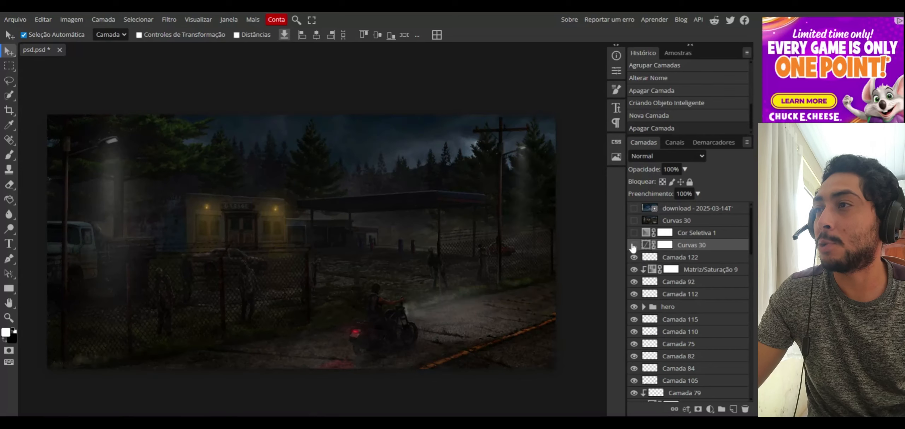
left_click(633, 245)
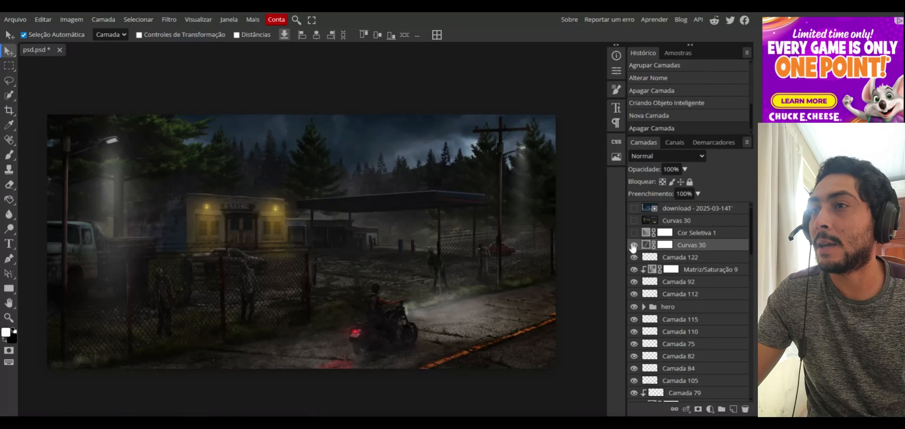
left_click(634, 246)
left_click(633, 245)
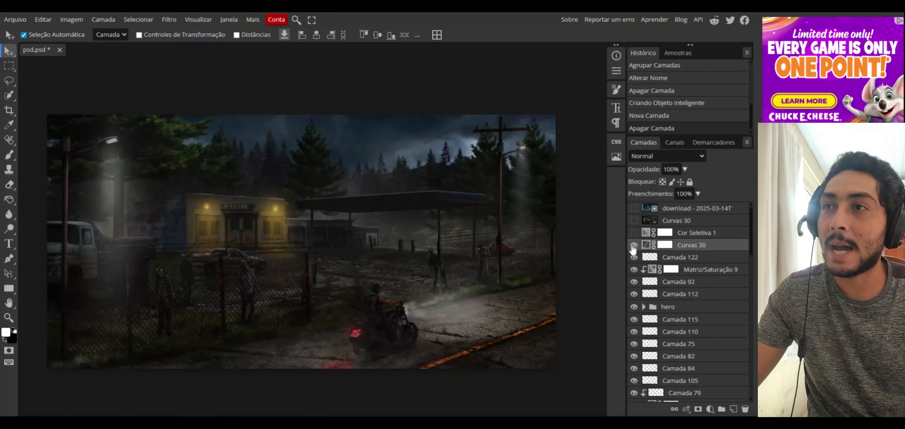
Show the Cor Seletiva 1 adjustment layer, toggling it off and on to compare the scene's colours.
left_click(631, 233)
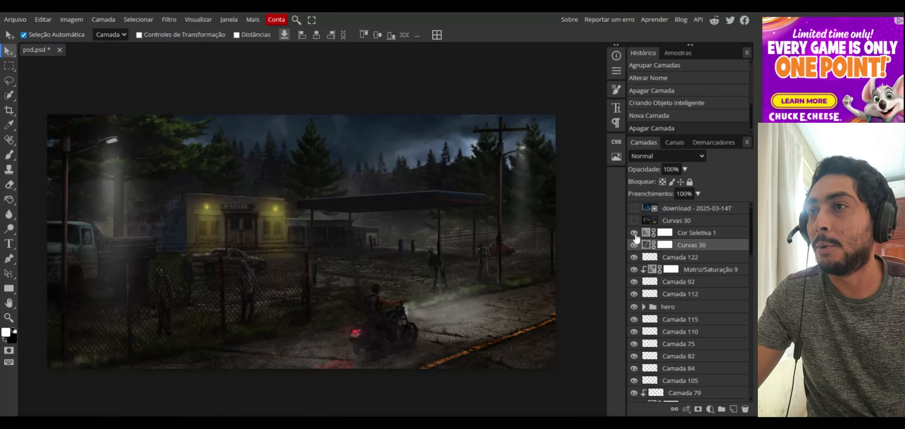
left_click(633, 233)
left_click(634, 234)
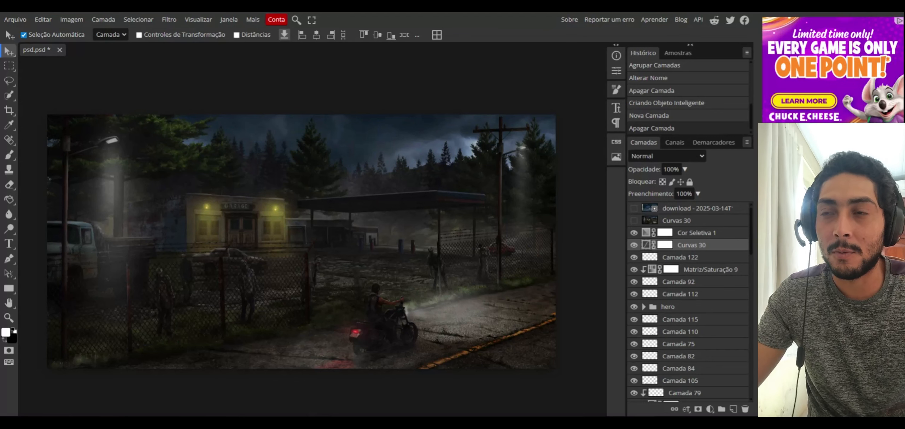
Show and select the Curvas 30 image layer above Cor Seletiva 1, toggling its visibility to compare the scene.
left_click(634, 221)
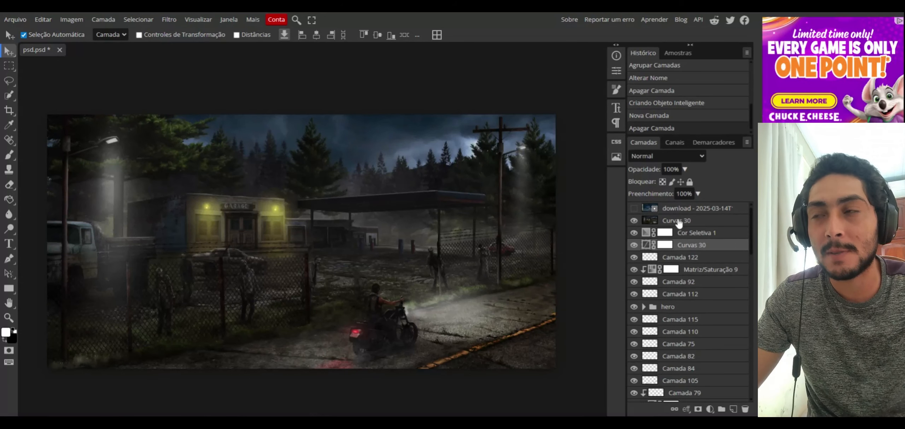
left_click(635, 222)
left_click(635, 223)
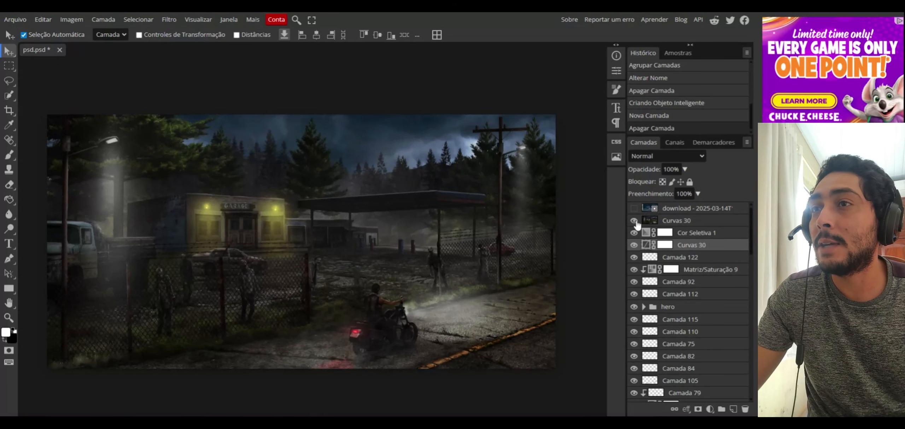
left_click(675, 224)
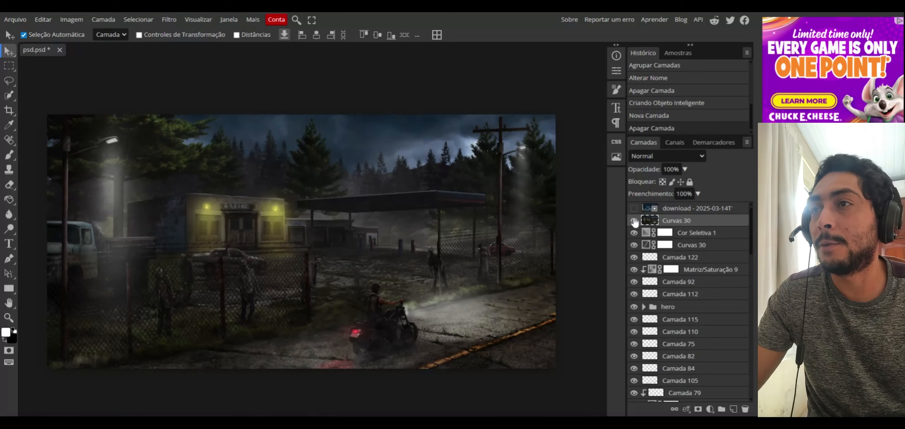
left_click(634, 221)
left_click(634, 222)
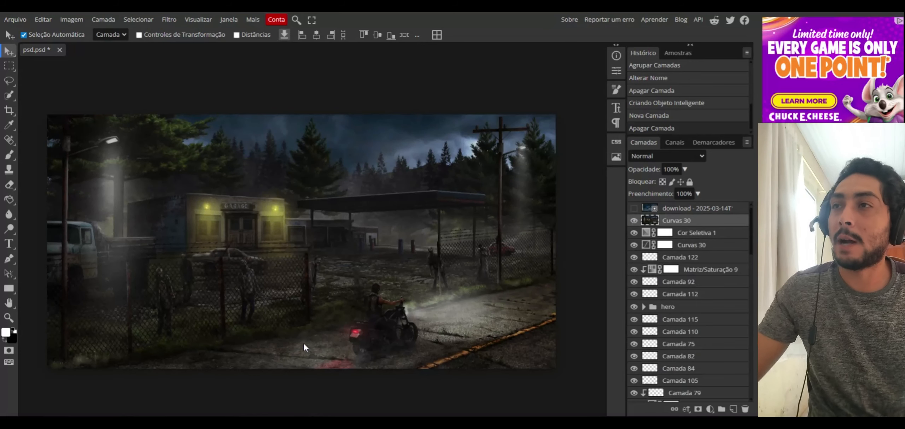